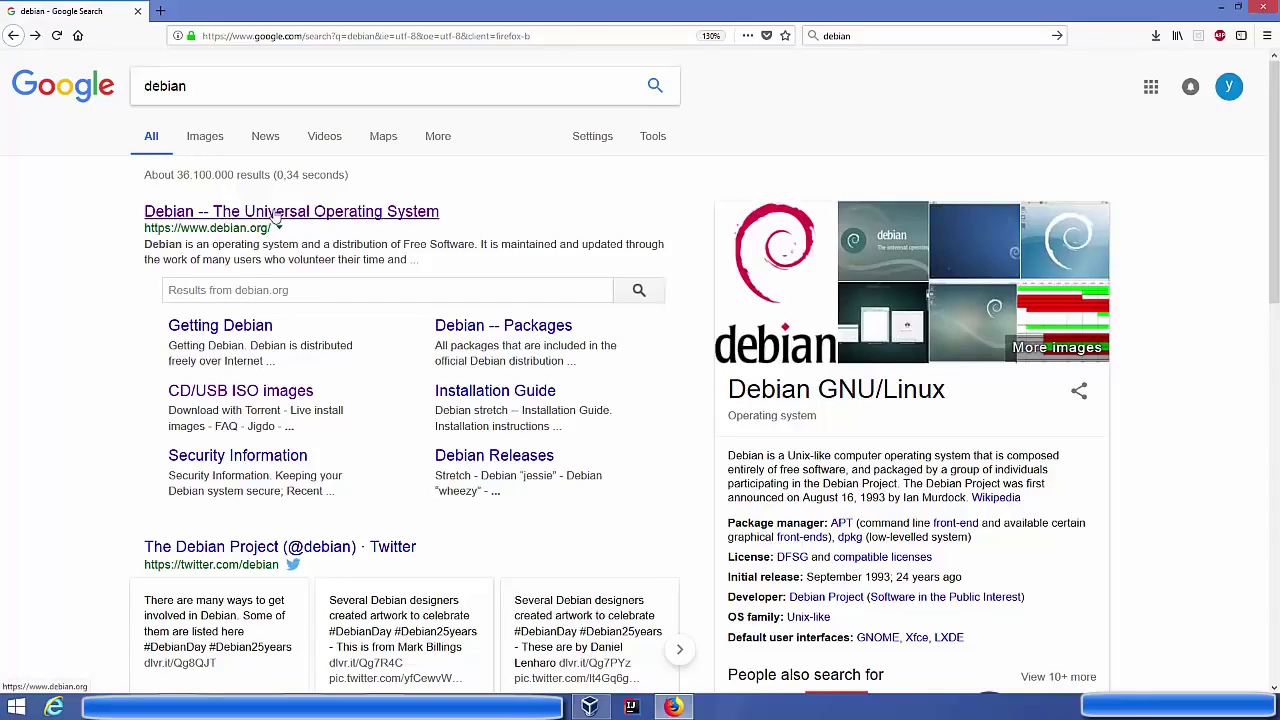
Open the official Debian homepage from the search results and go to its CD/USB ISO images page
click(276, 213)
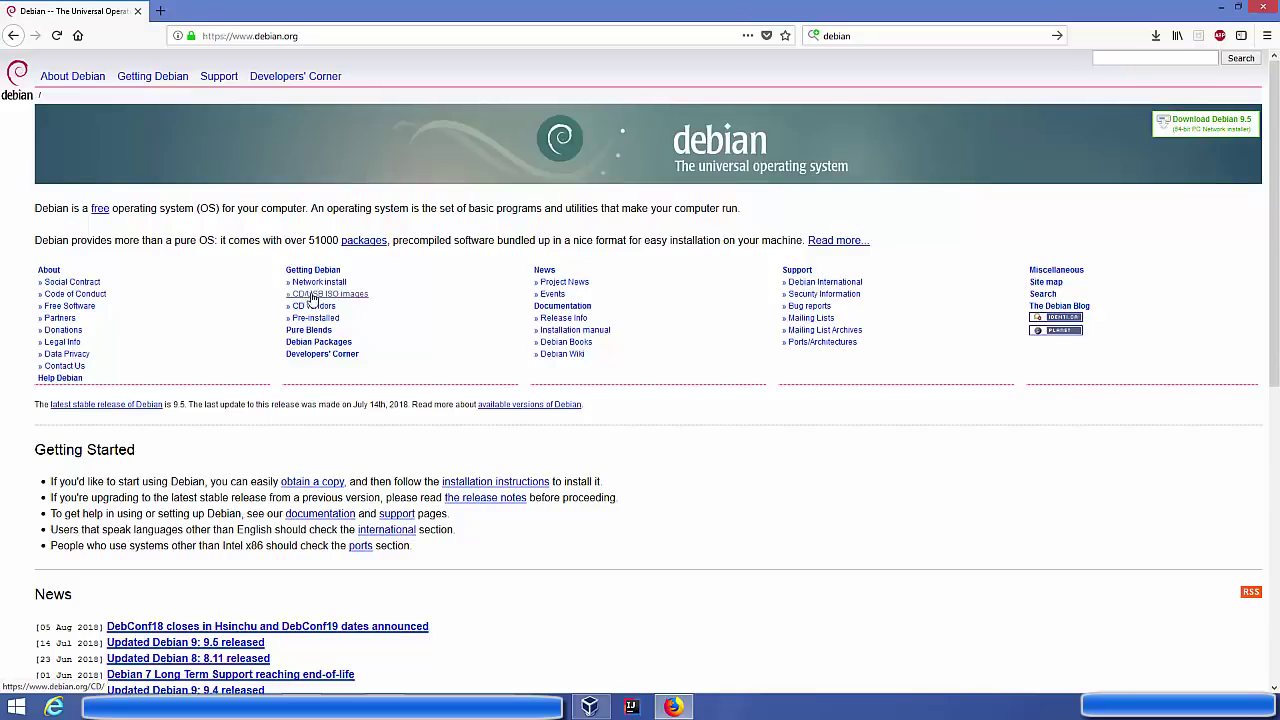
click(316, 299)
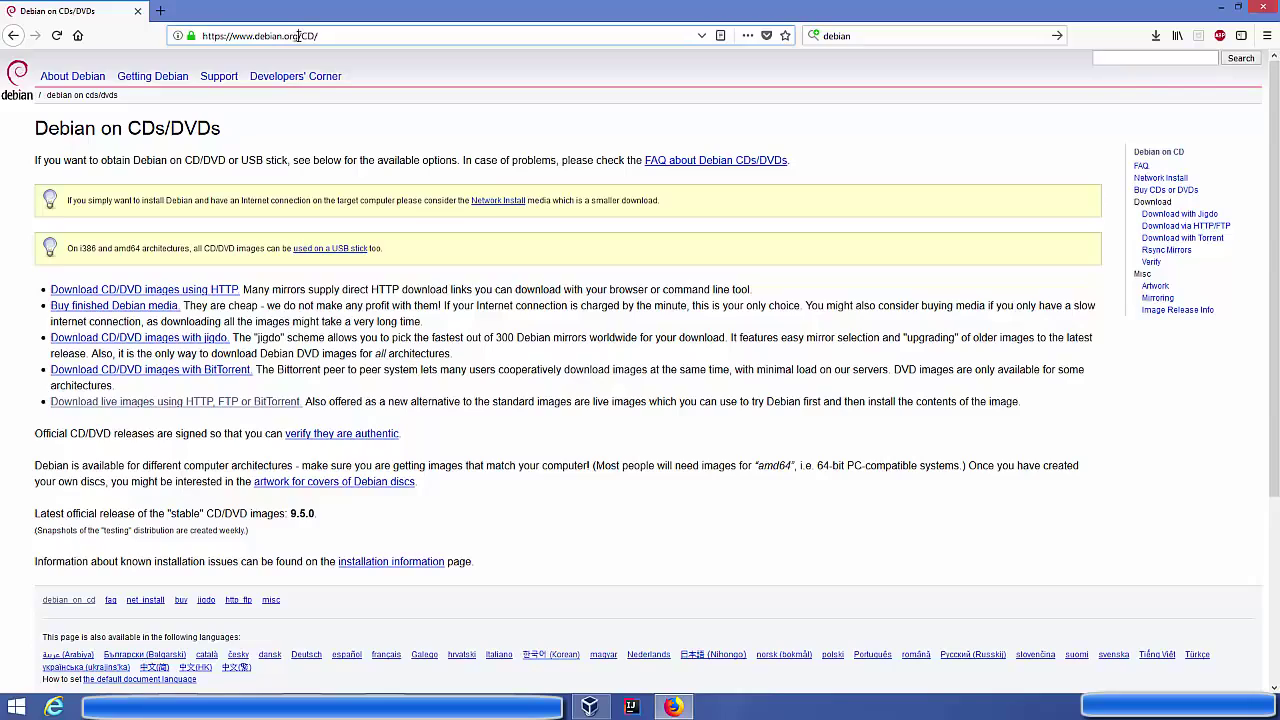
Follow 'Download live images using HTTP' to Live install images and open the amd64 DVD/USB directory
double_click(303, 36)
click(368, 355)
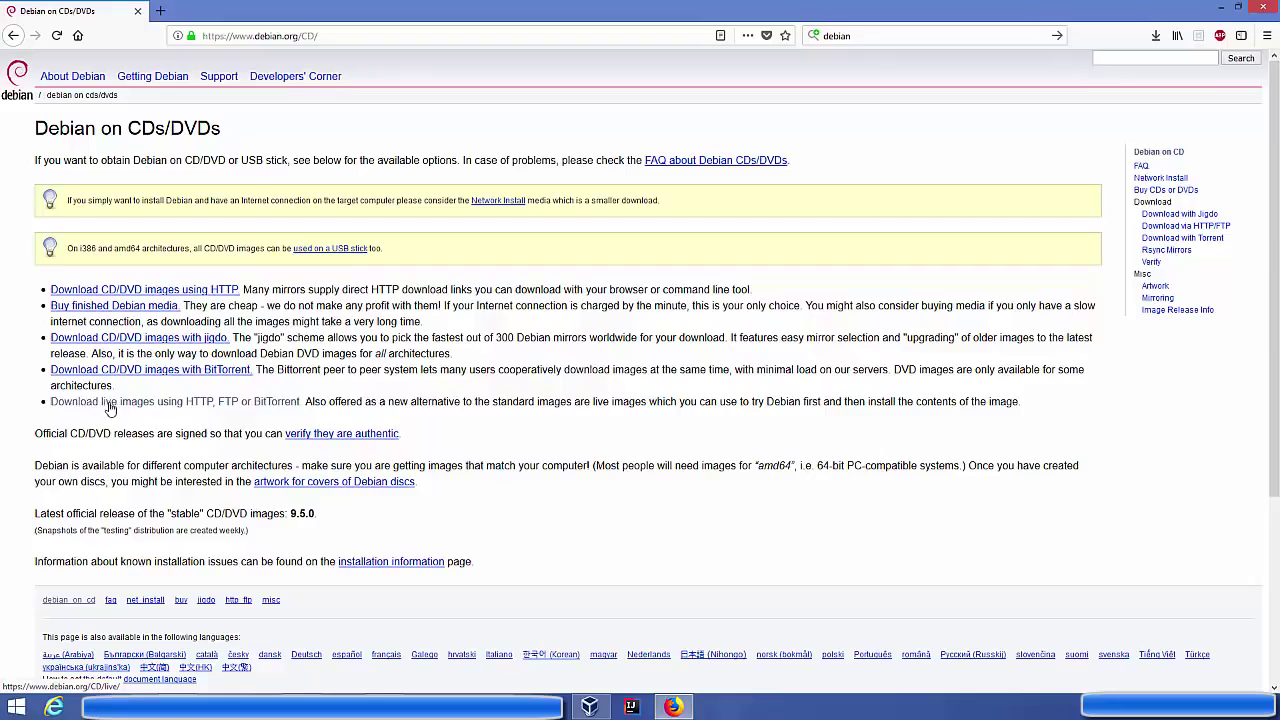
click(213, 405)
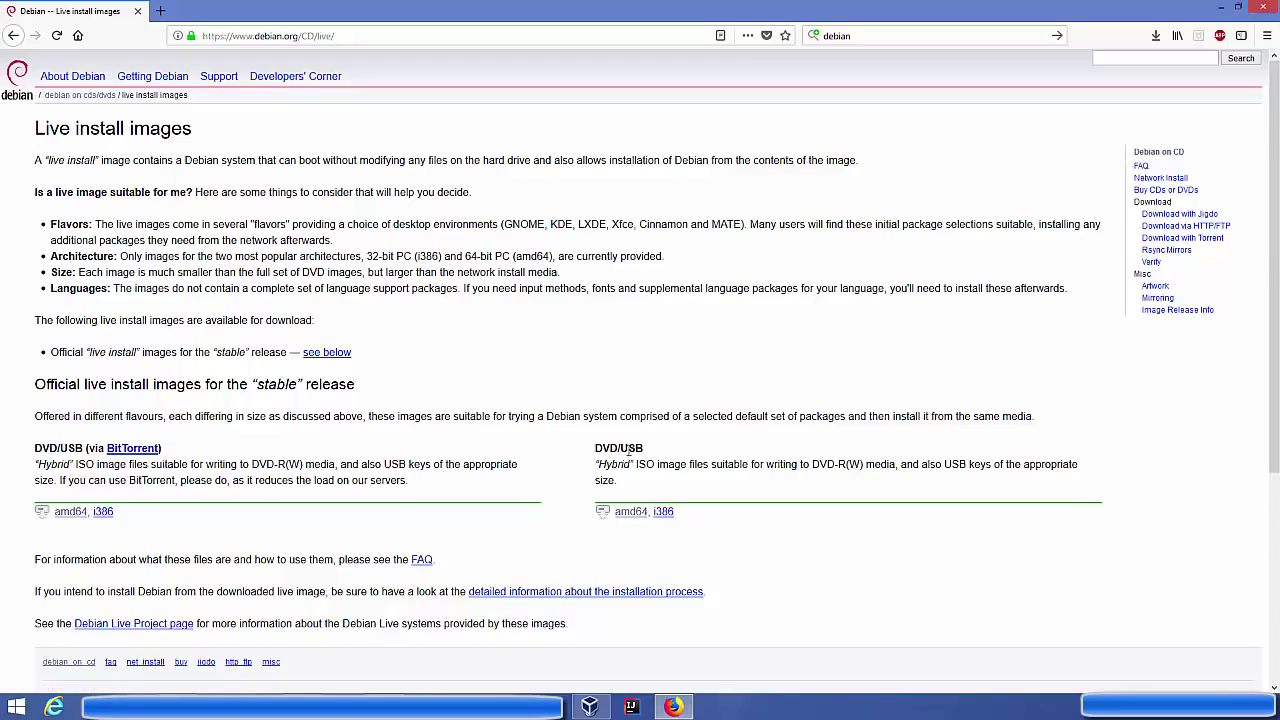
click(627, 521)
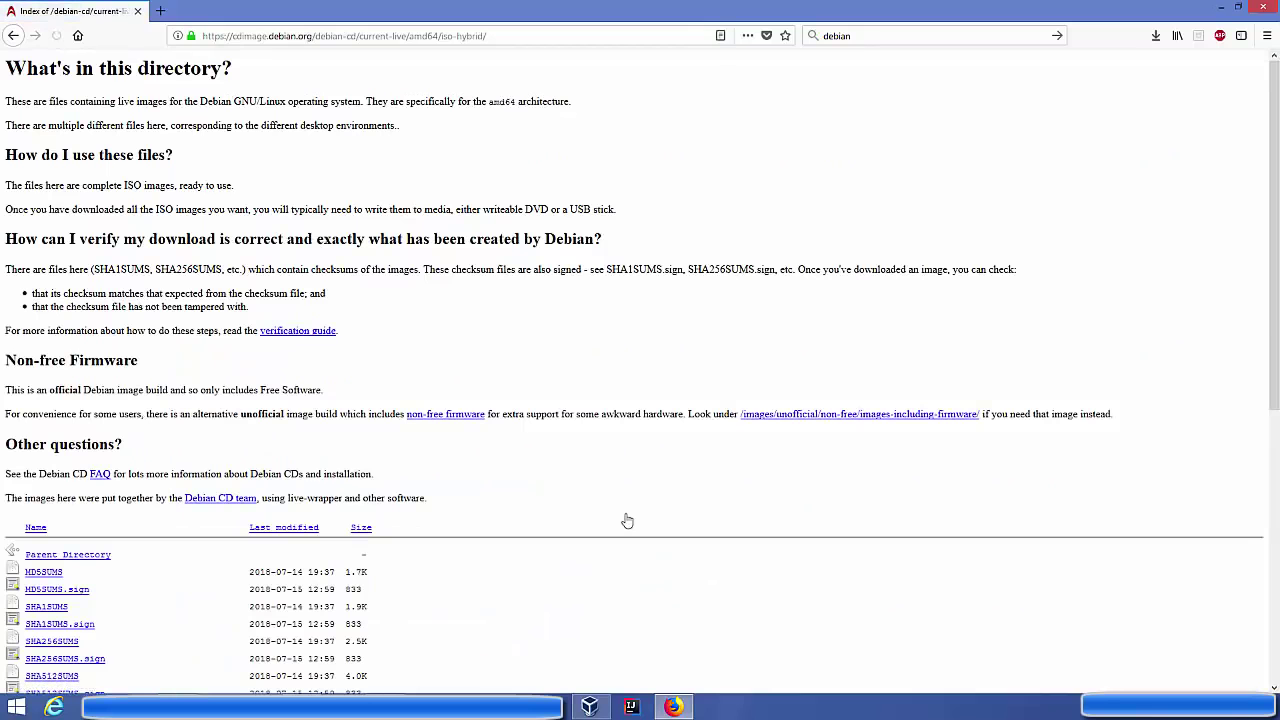
Download debian-live-9.5.0-amd64-gnome.iso and bring the VirtualBox Manager window into view
scroll(461, 439, down, 3)
scroll(461, 439, down, 3)
drag(206, 343, 27, 345)
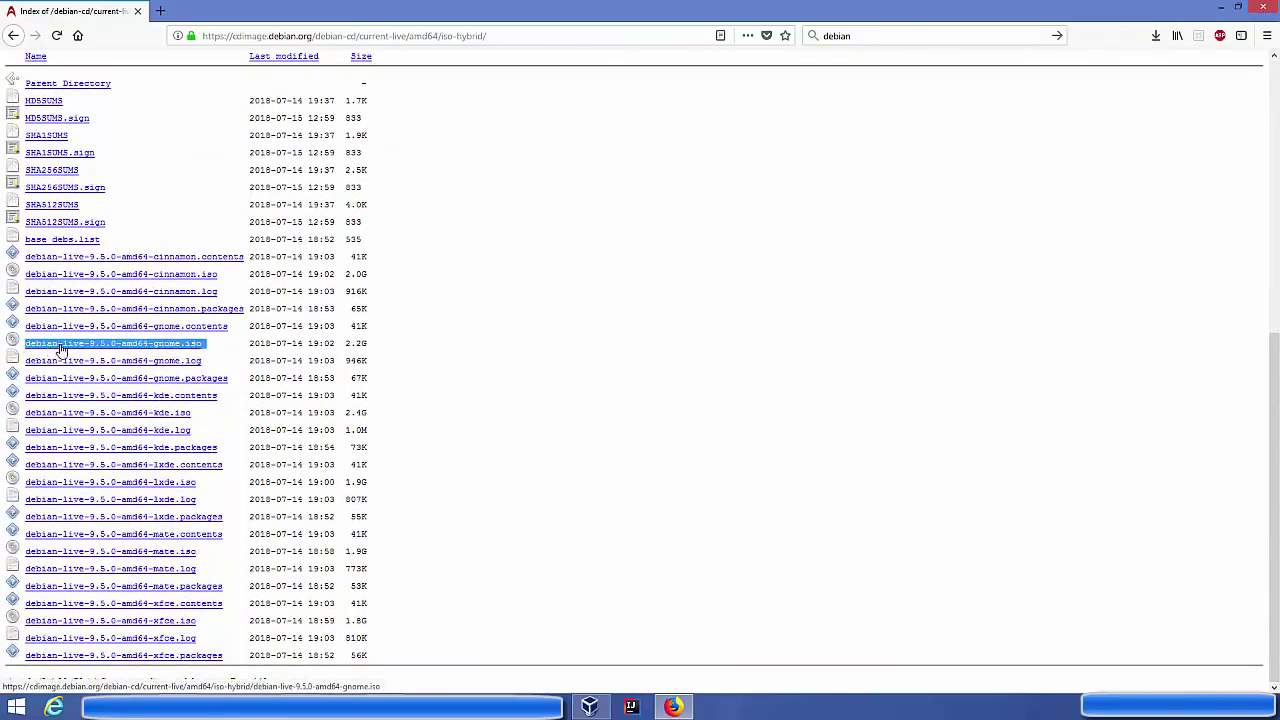
click(168, 350)
drag(383, 112, 590, 135)
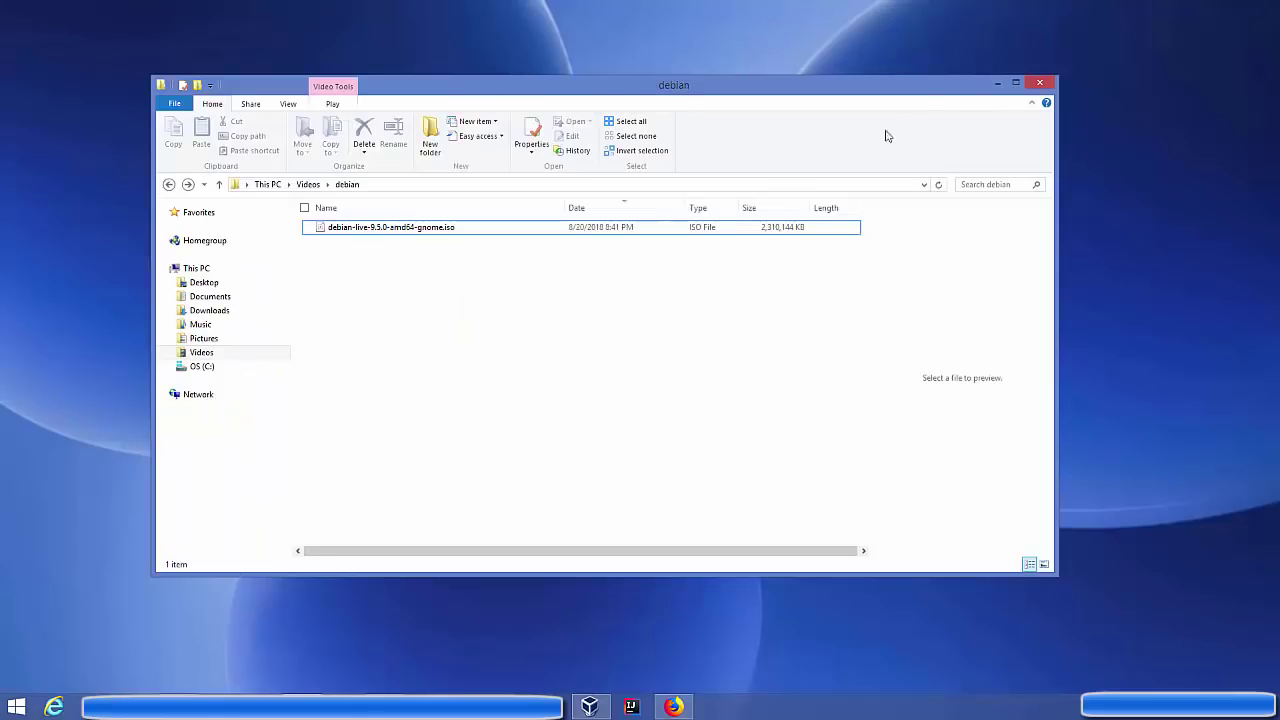
click(996, 86)
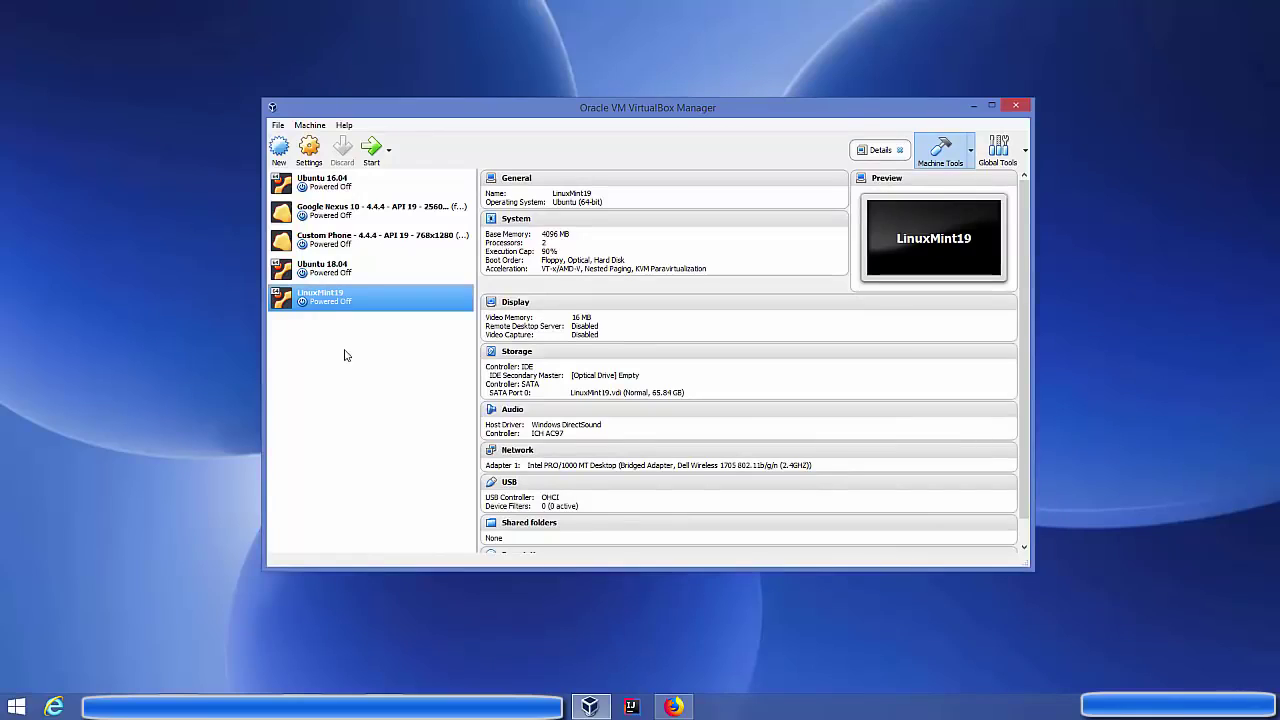
Start a new virtual machine named debian and raise its memory to 5078 MB
click(279, 152)
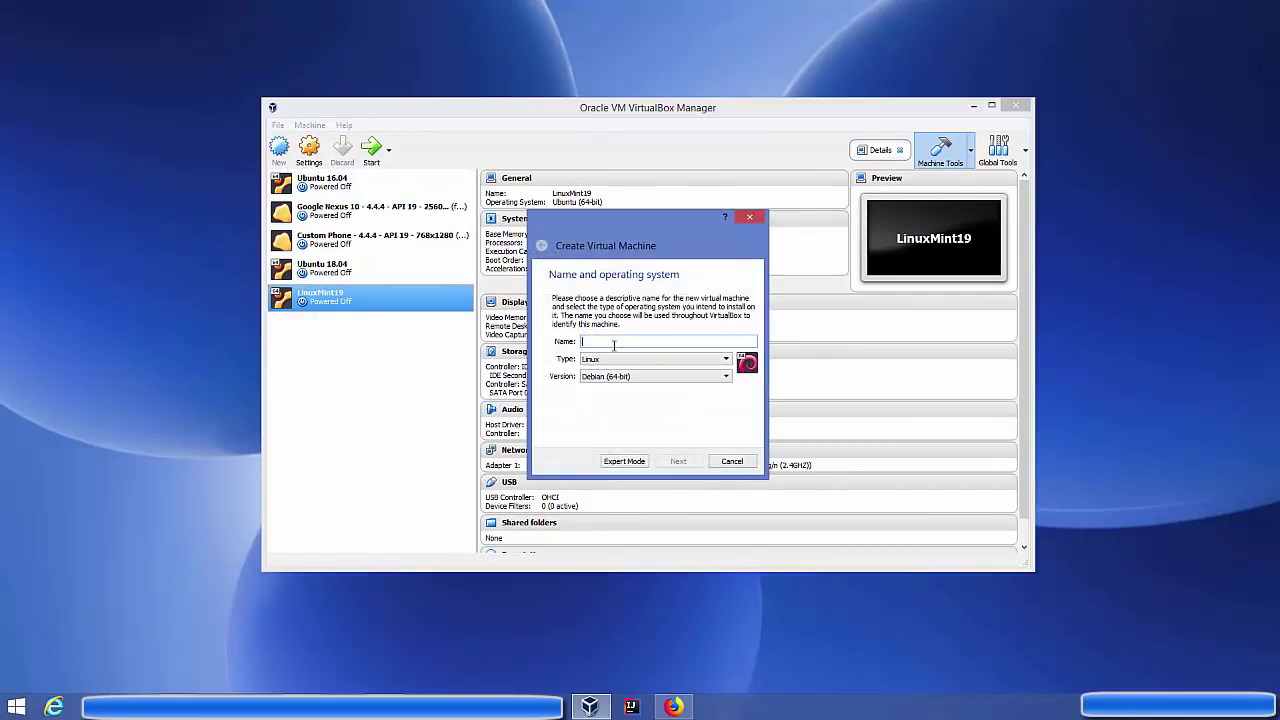
text(debian)
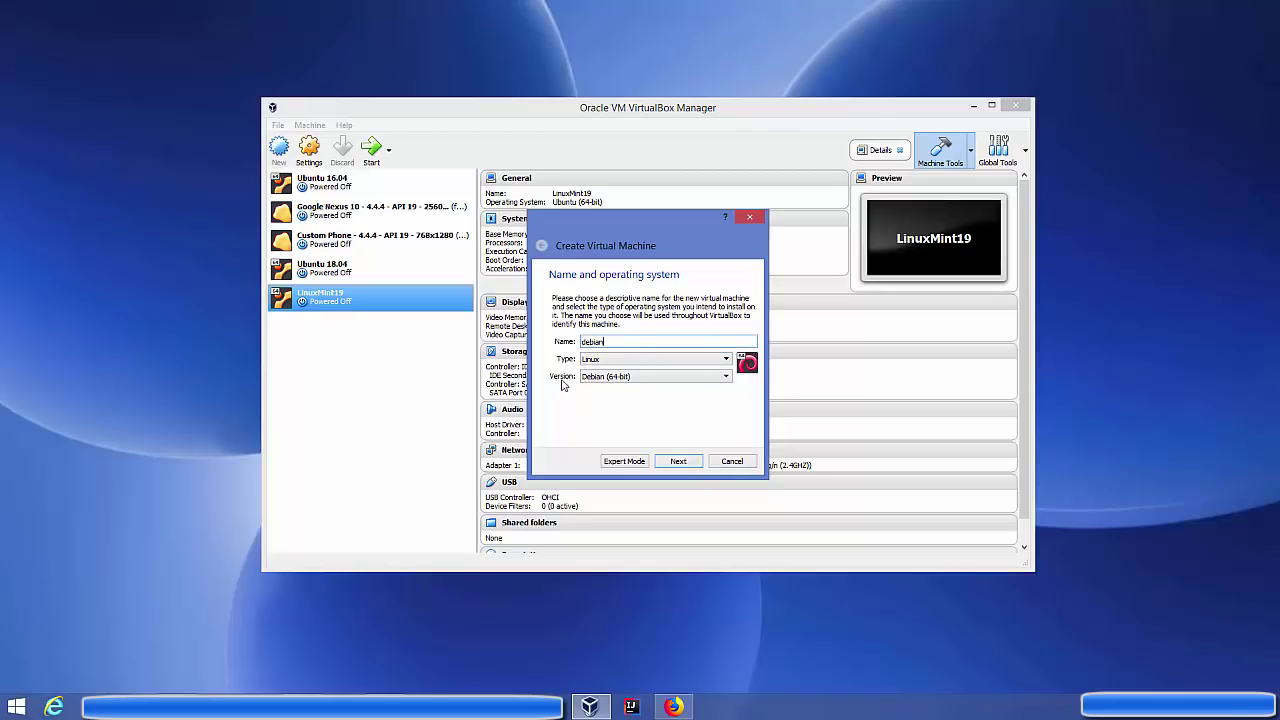
click(674, 465)
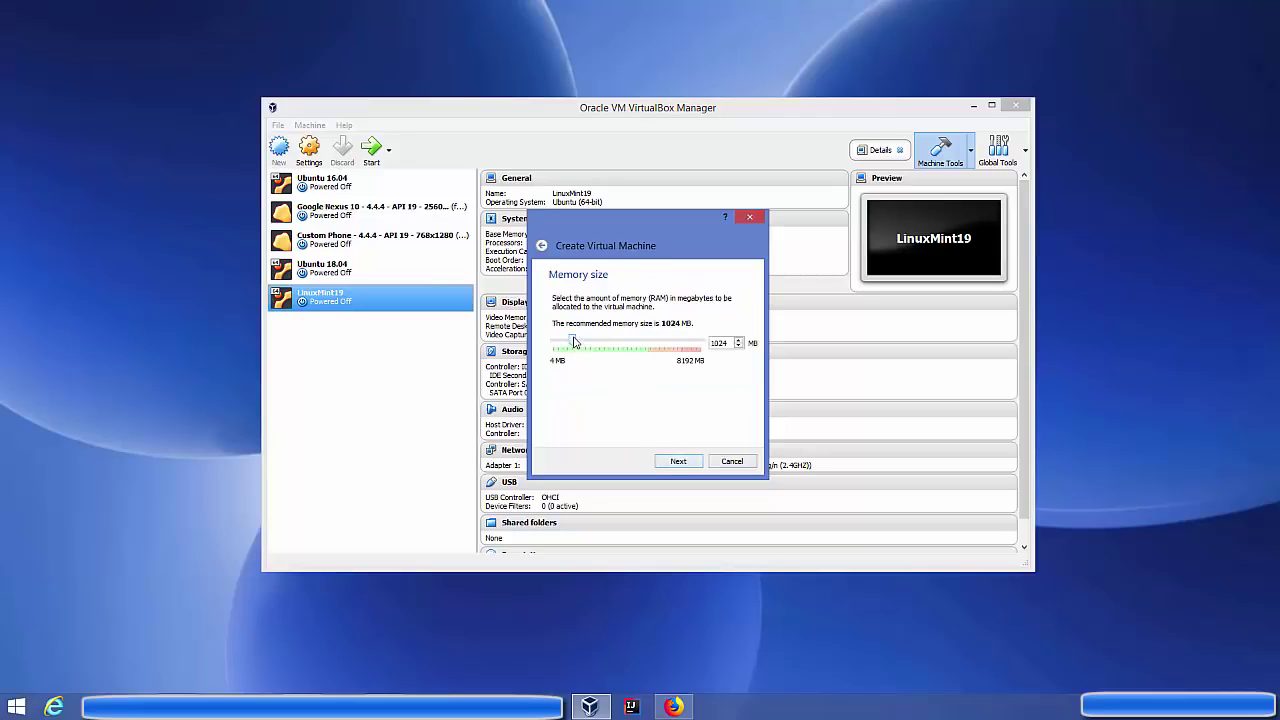
drag(584, 343, 647, 352)
click(676, 463)
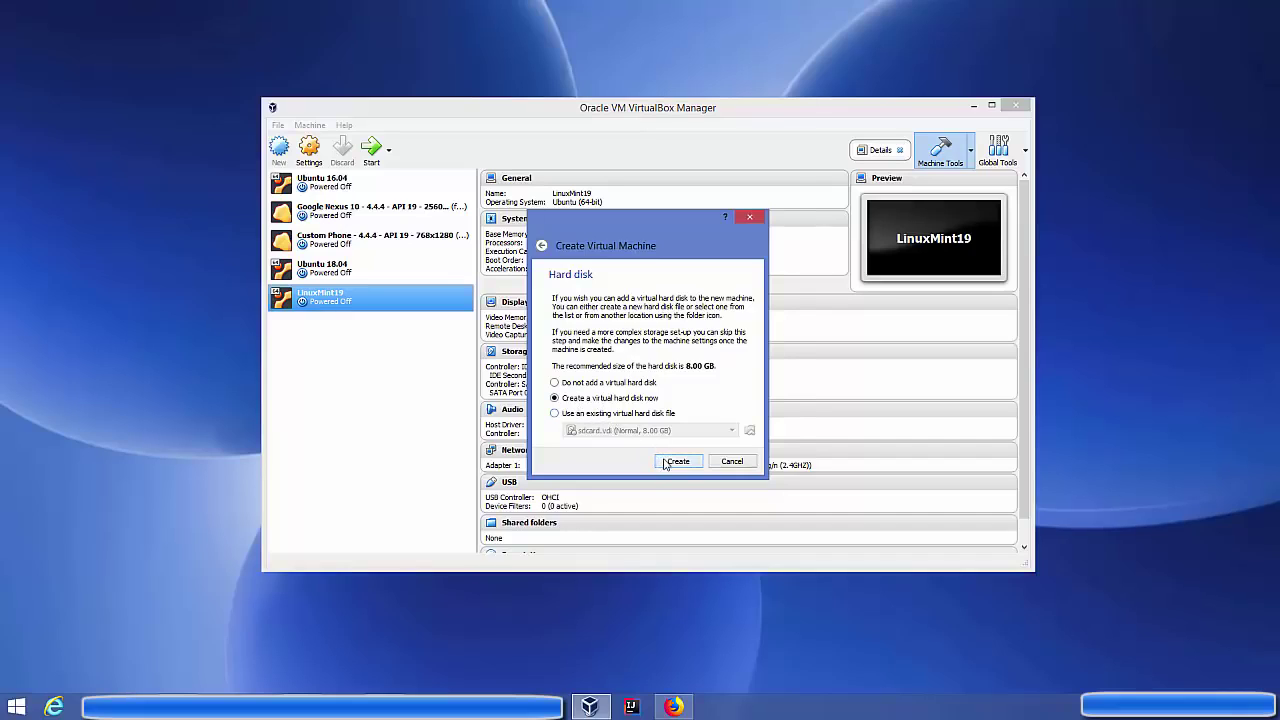
Create a dynamically allocated 47.48 GB VDI virtual hard disk for it
click(662, 461)
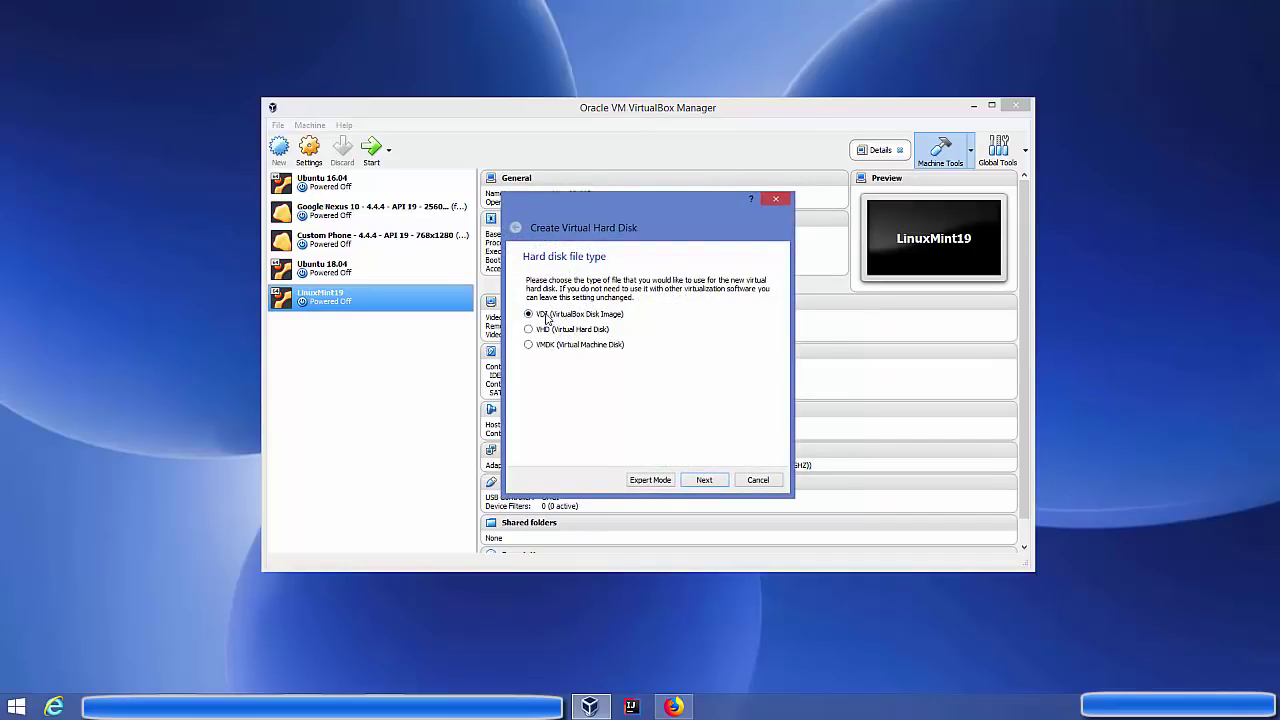
click(704, 480)
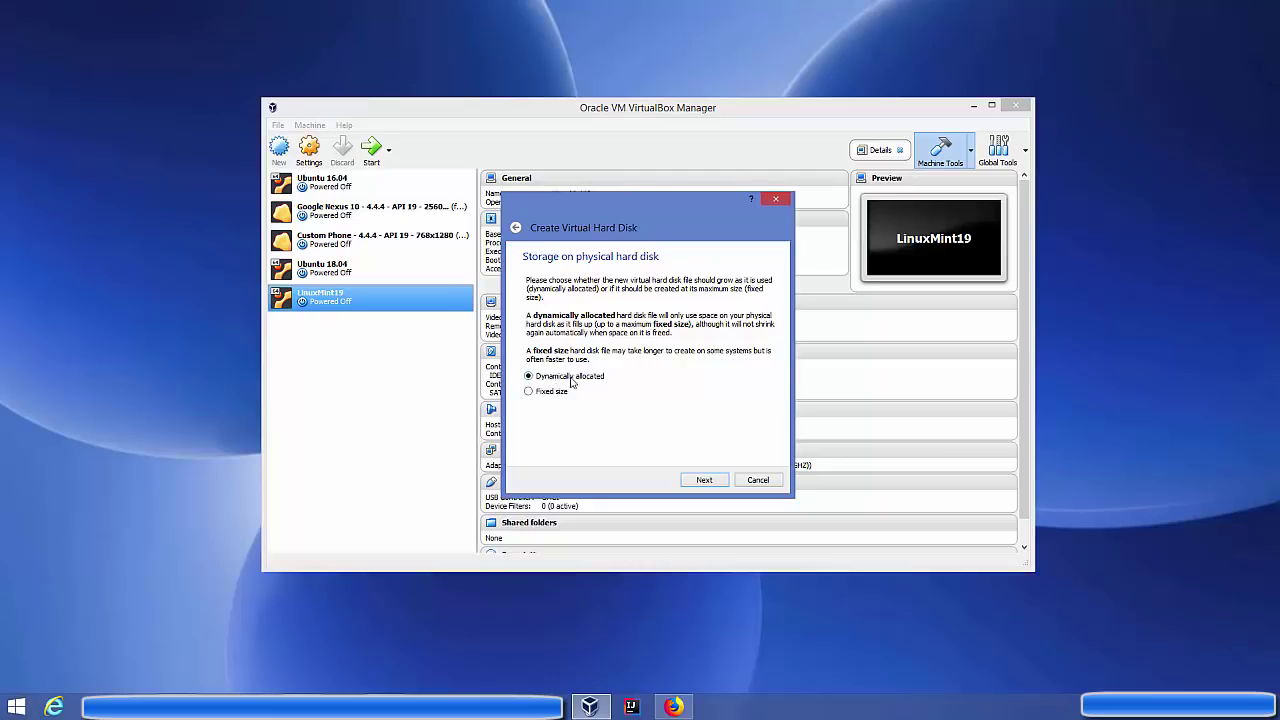
click(689, 480)
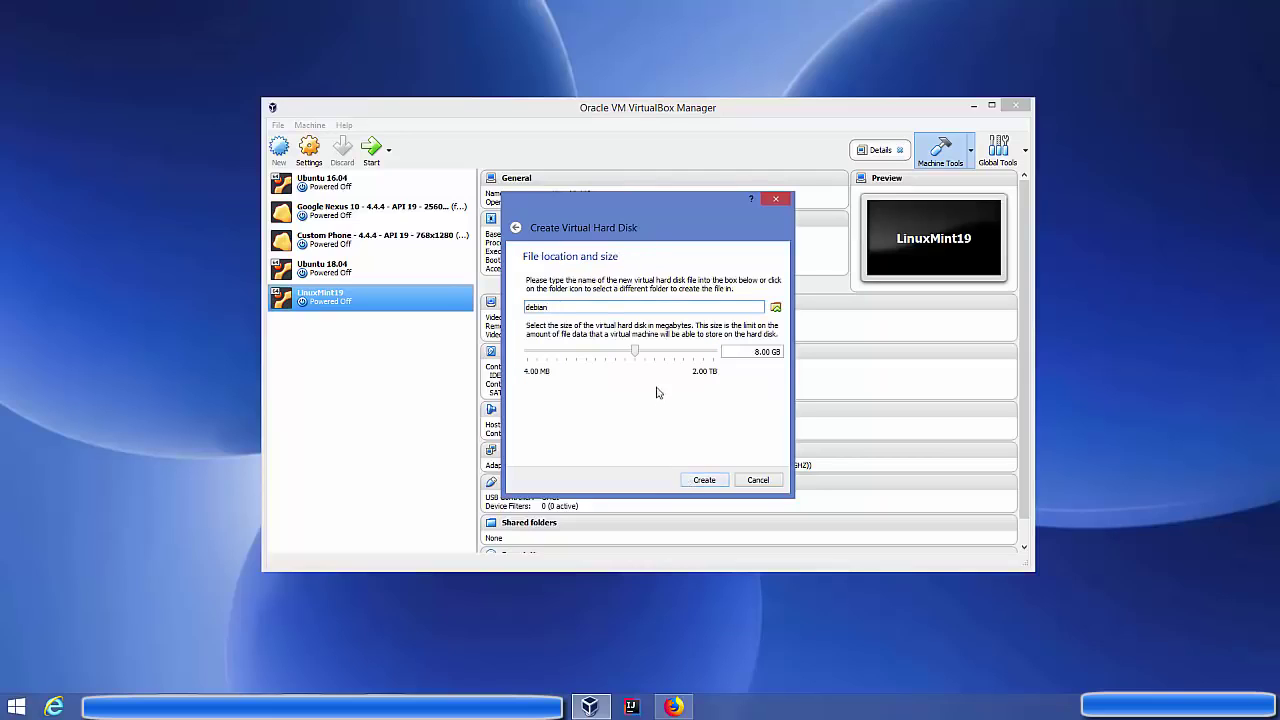
click(636, 352)
mouse_move(636, 353)
mouse_down()
mouse_move(672, 357)
mouse_move(661, 355)
mouse_up()
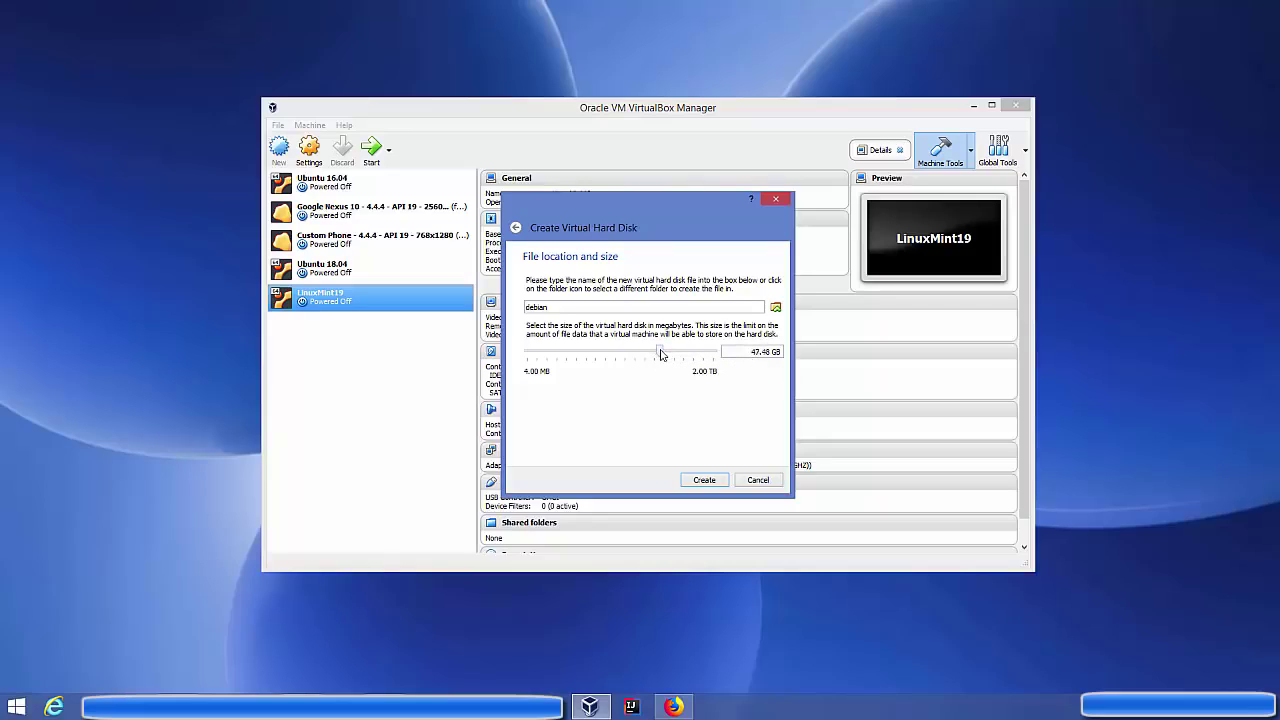
click(703, 480)
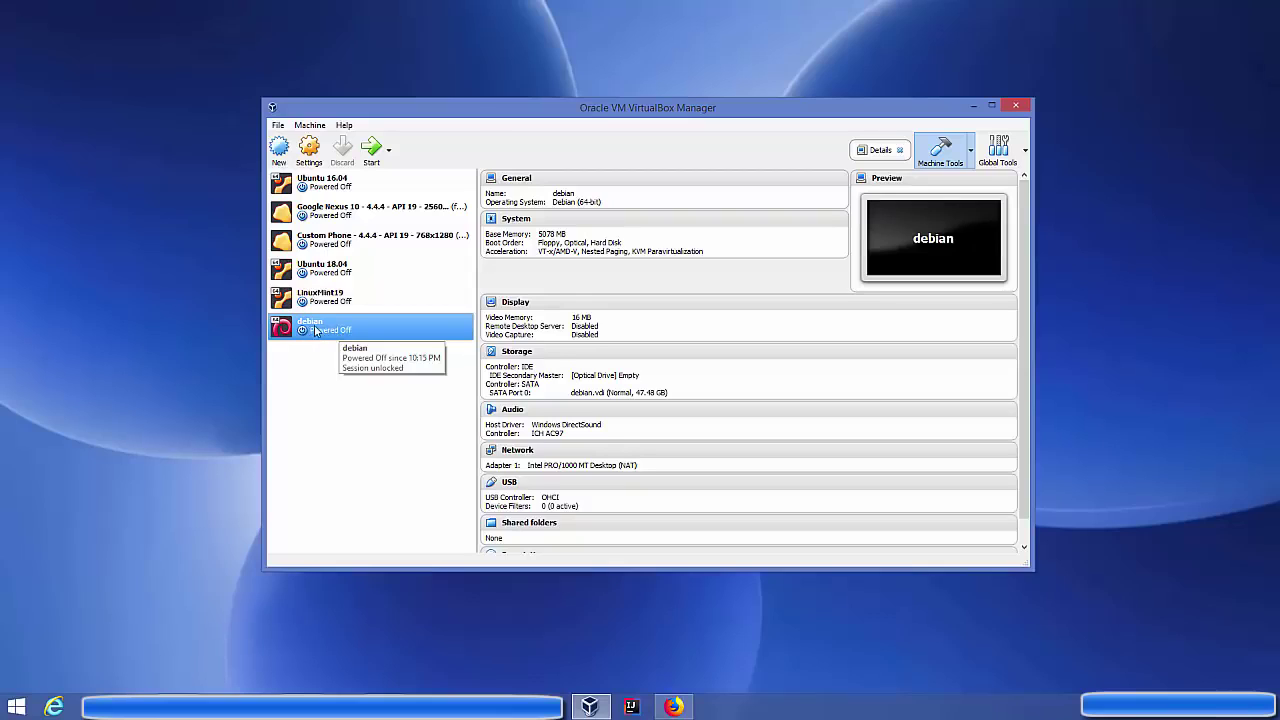
Set debian's Shared Clipboard and Drag'n'Drop to Bidirectional under General > Advanced
click(309, 150)
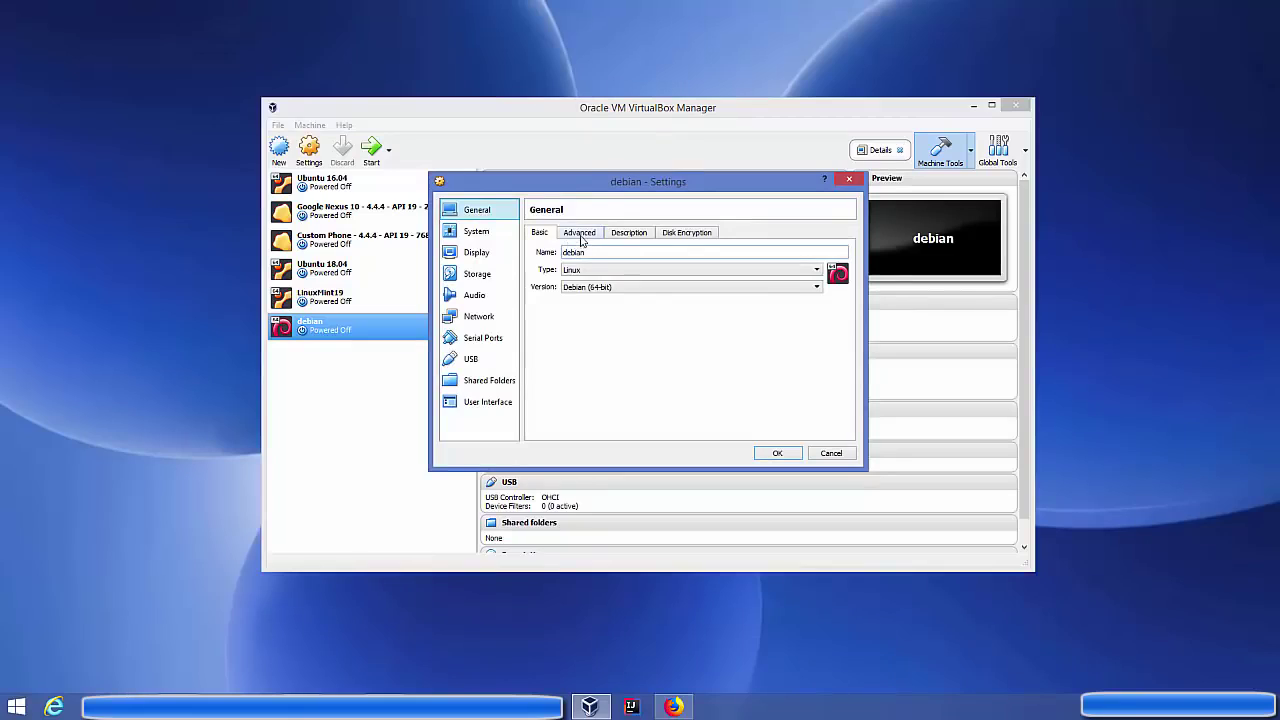
click(582, 234)
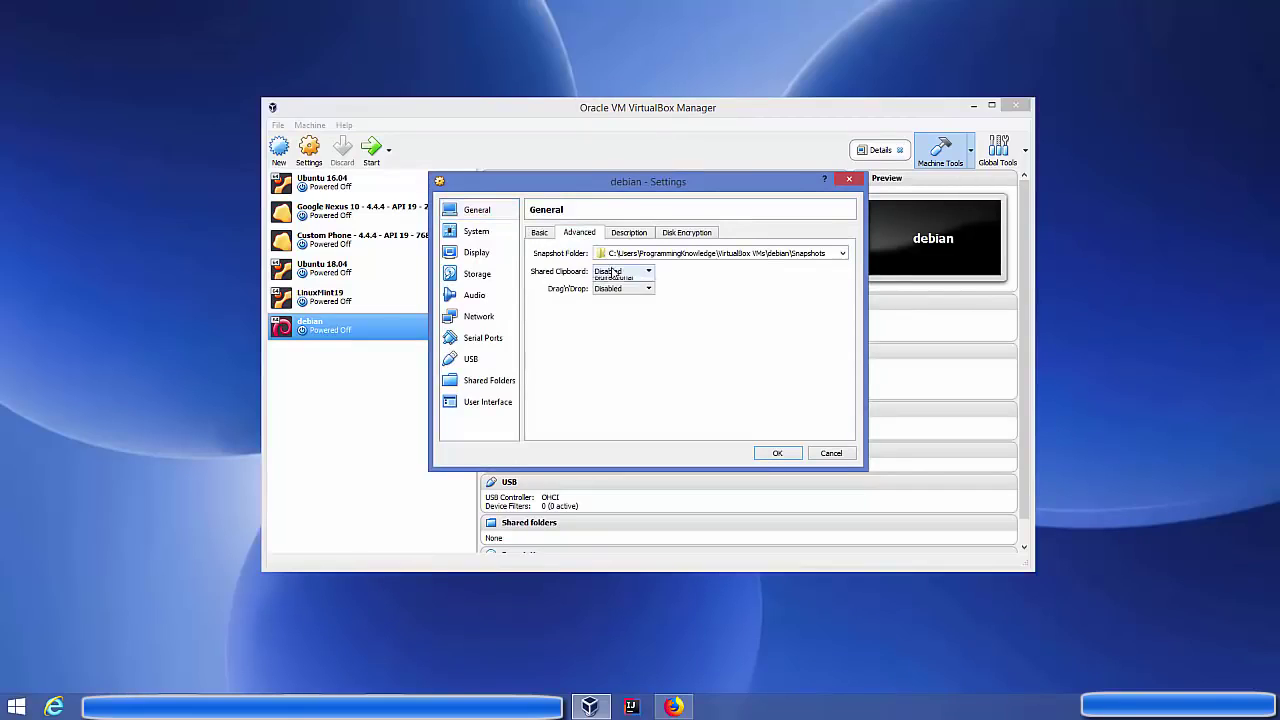
click(614, 272)
click(614, 308)
click(607, 289)
click(612, 325)
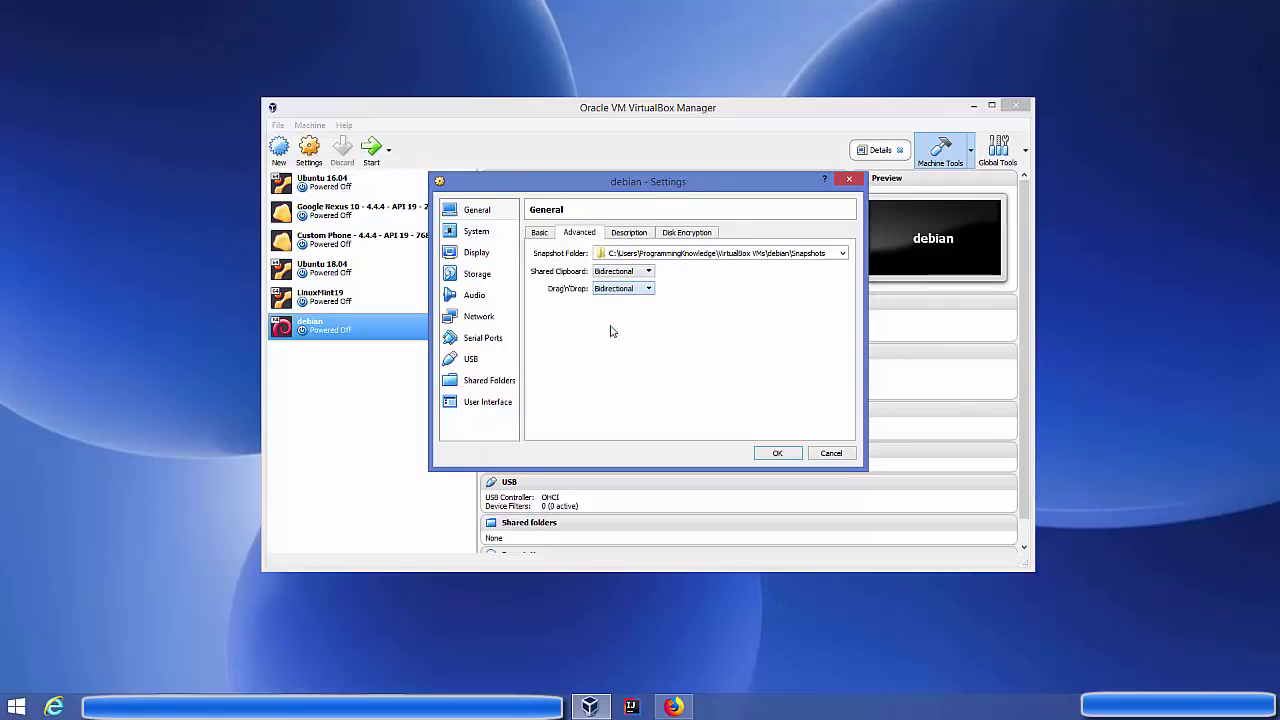
Assign 2 processors under System > Processor, then view the Display and Storage pages
click(484, 238)
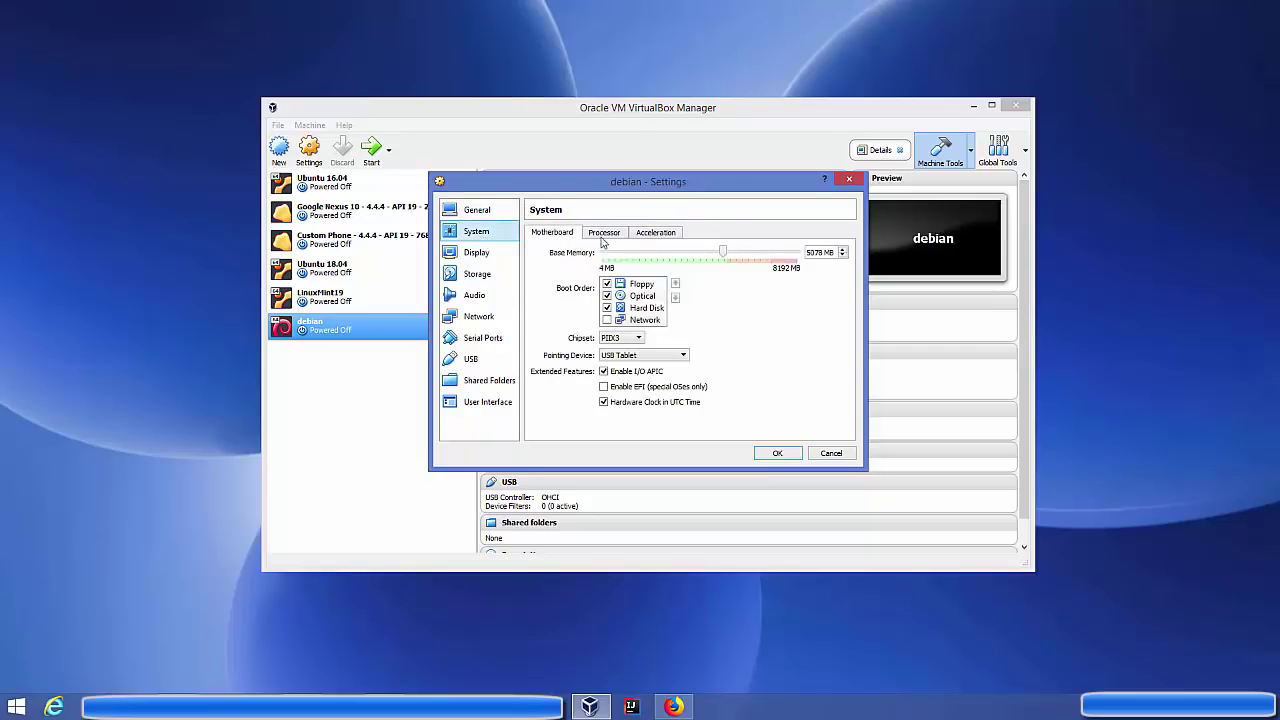
click(604, 233)
click(670, 255)
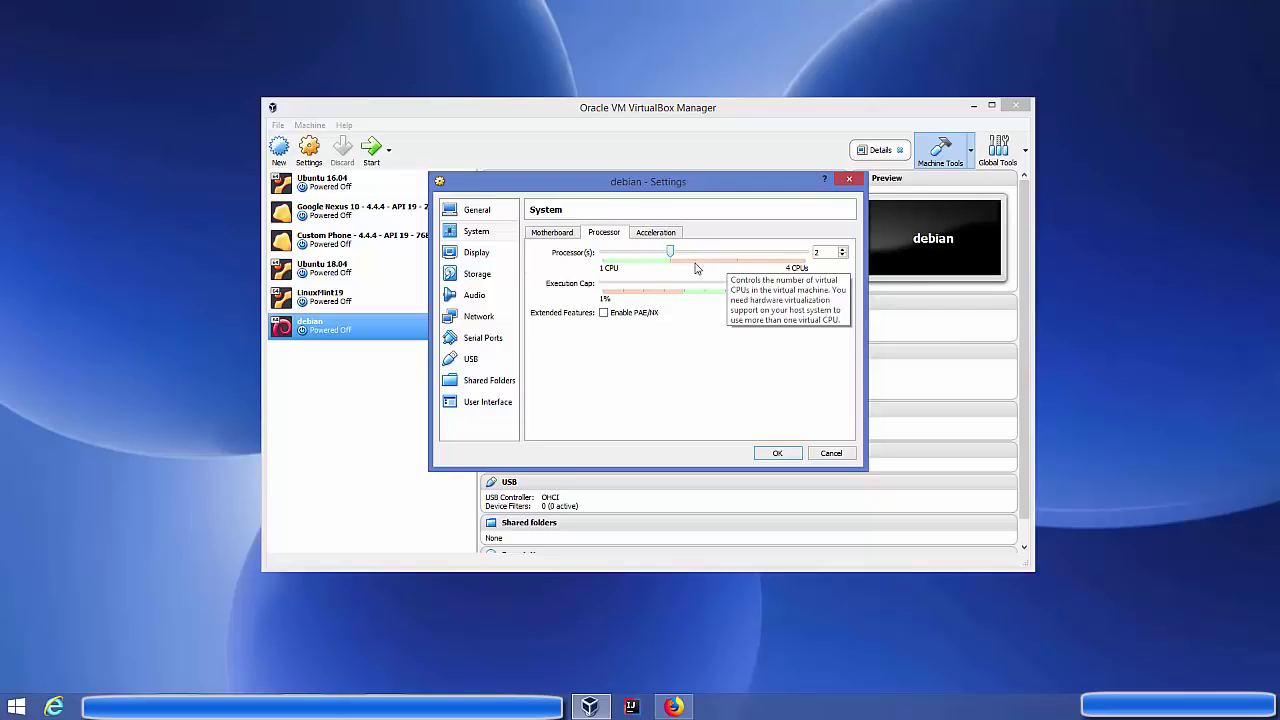
click(487, 256)
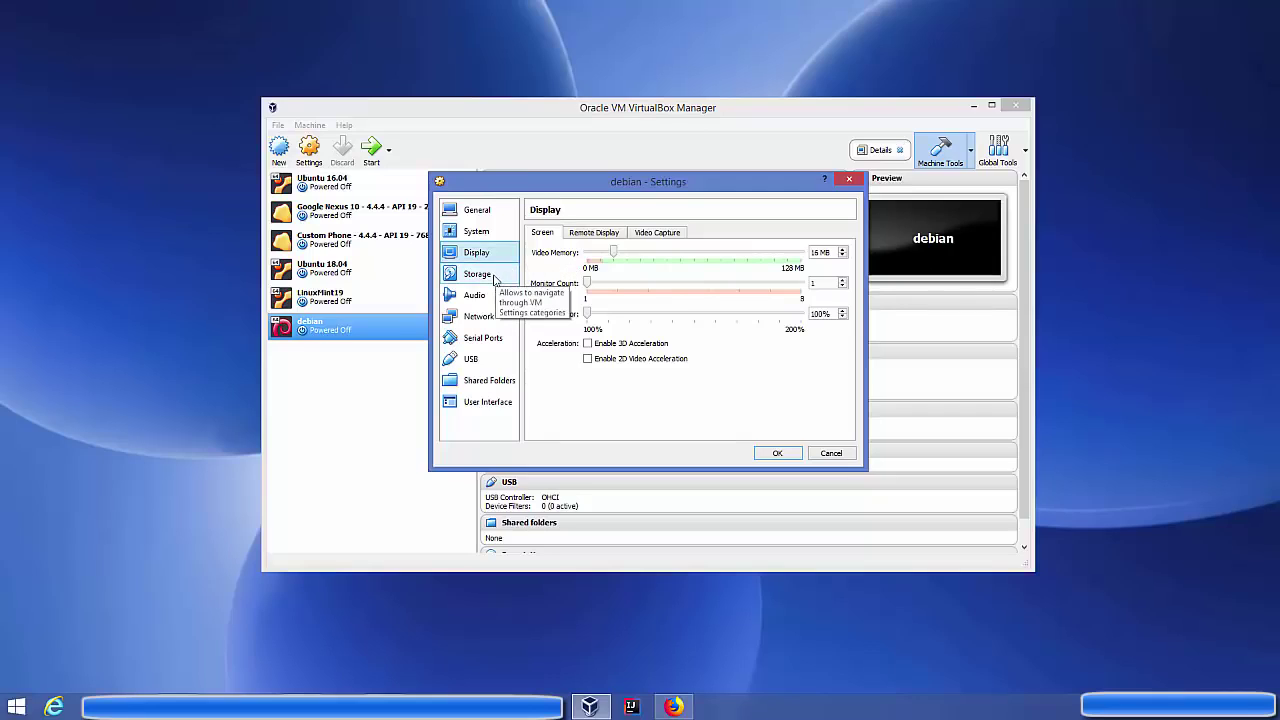
click(494, 279)
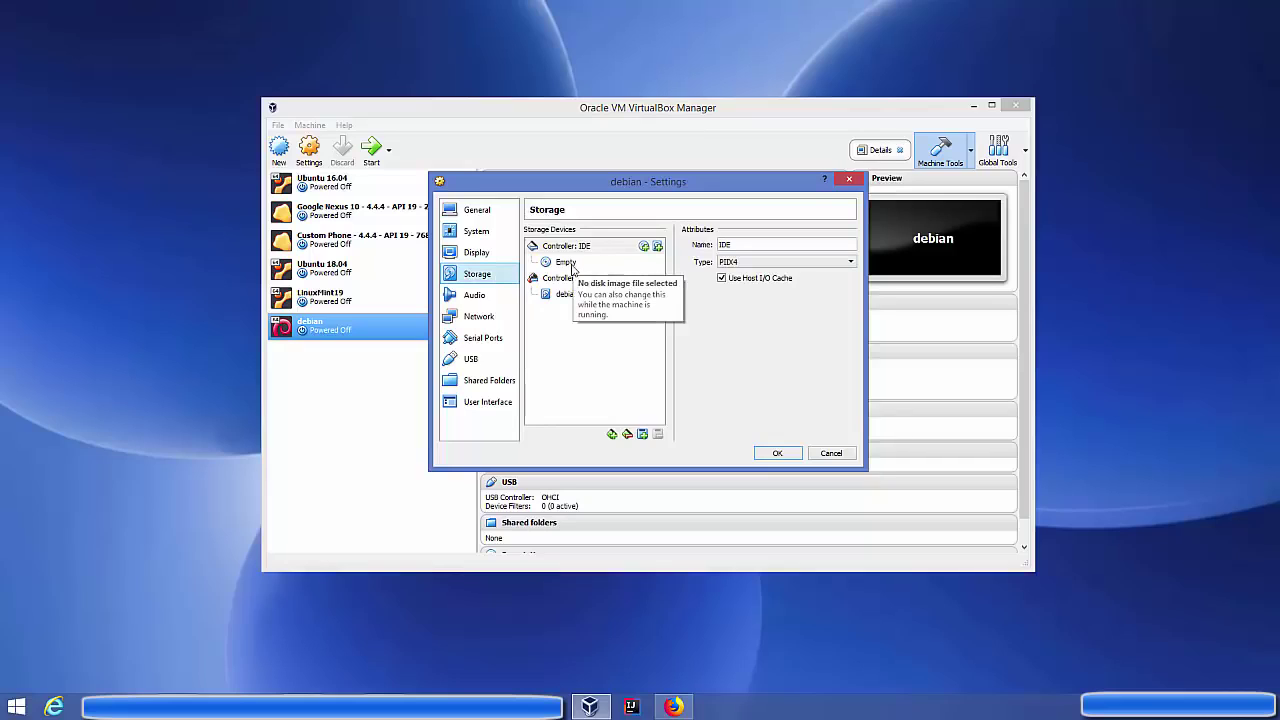
Load debian-live-9.5.0-amd64-gnome.iso into the VM's empty optical drive
click(569, 265)
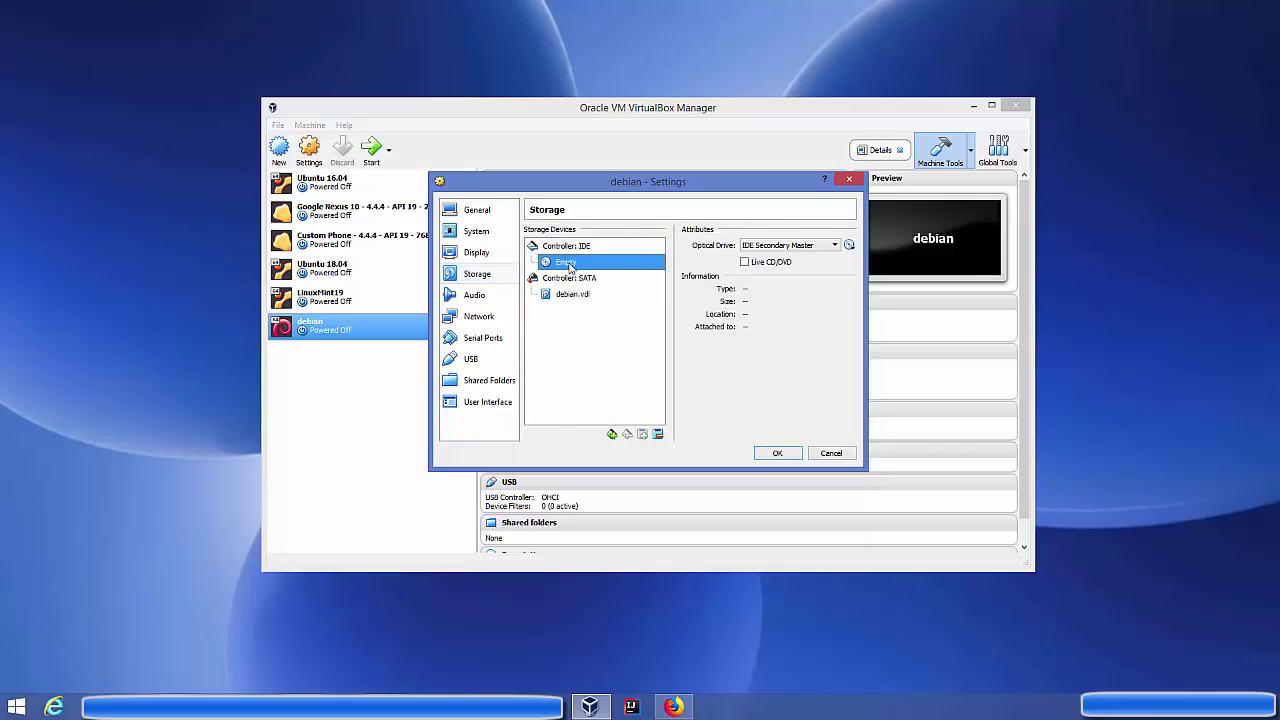
click(849, 247)
click(878, 256)
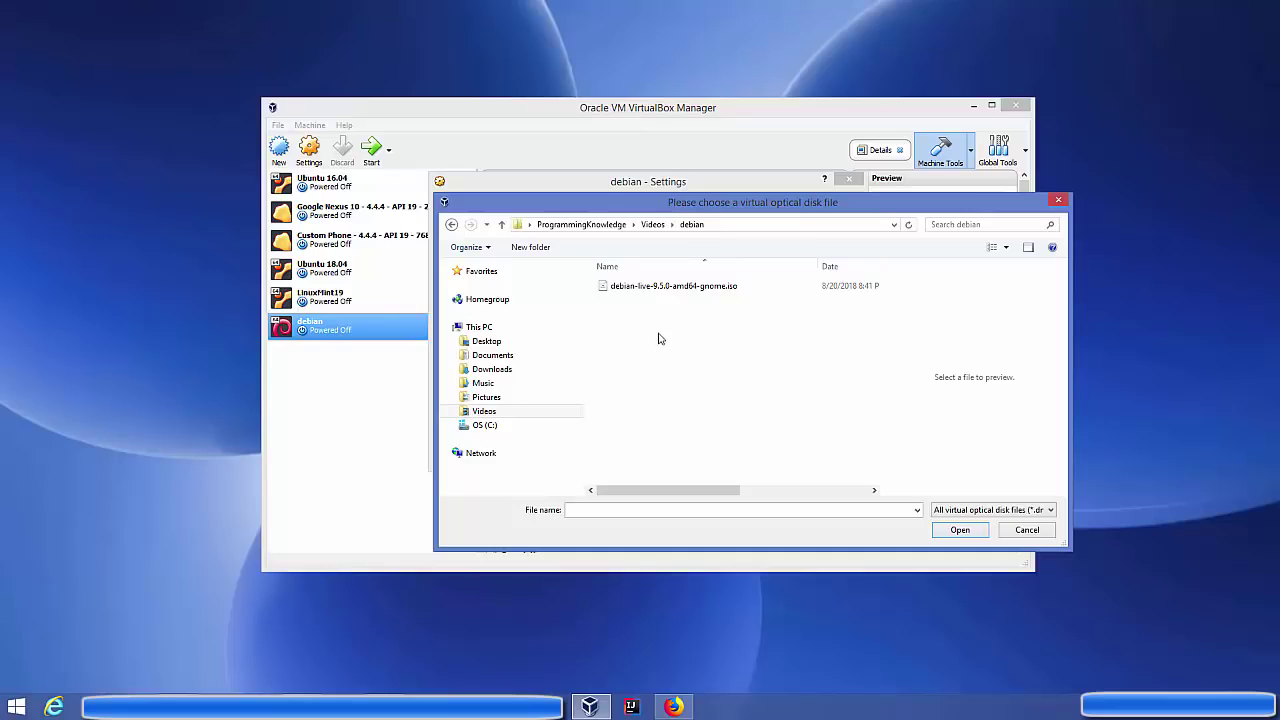
click(664, 293)
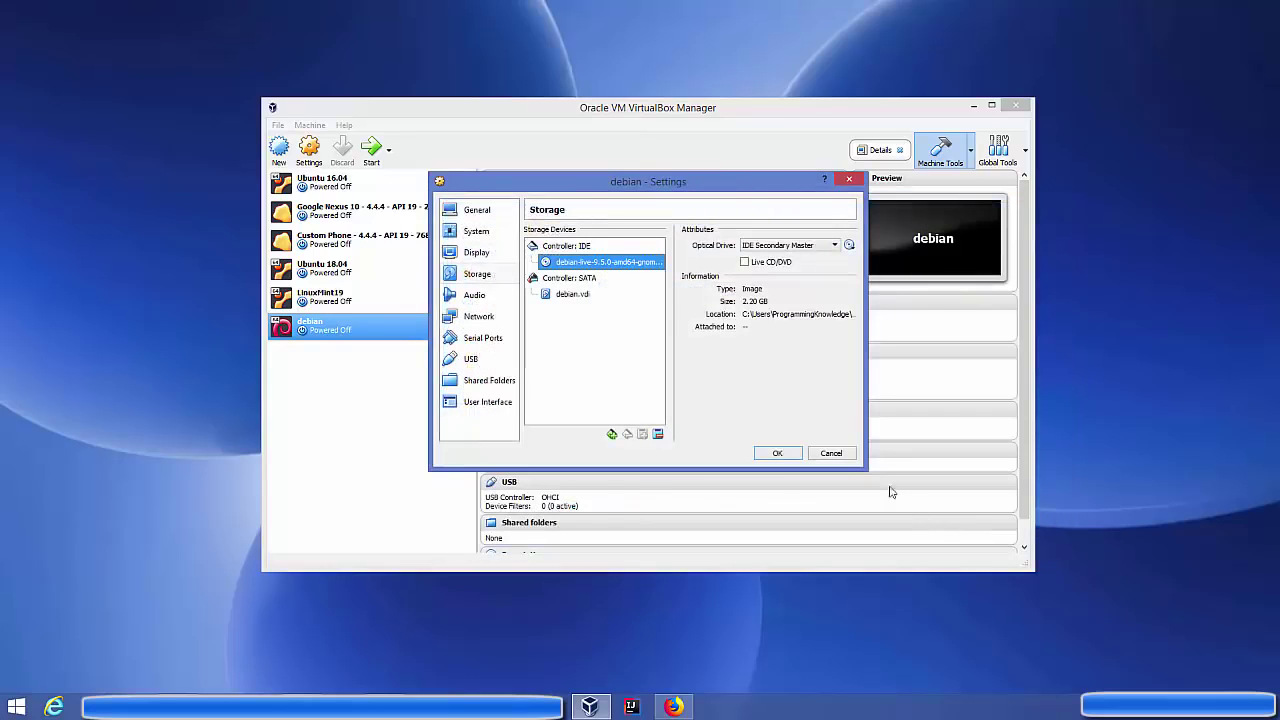
Attach the network adapter as Bridged Adapter on Dell Wireless 1705 and save the settings
click(480, 318)
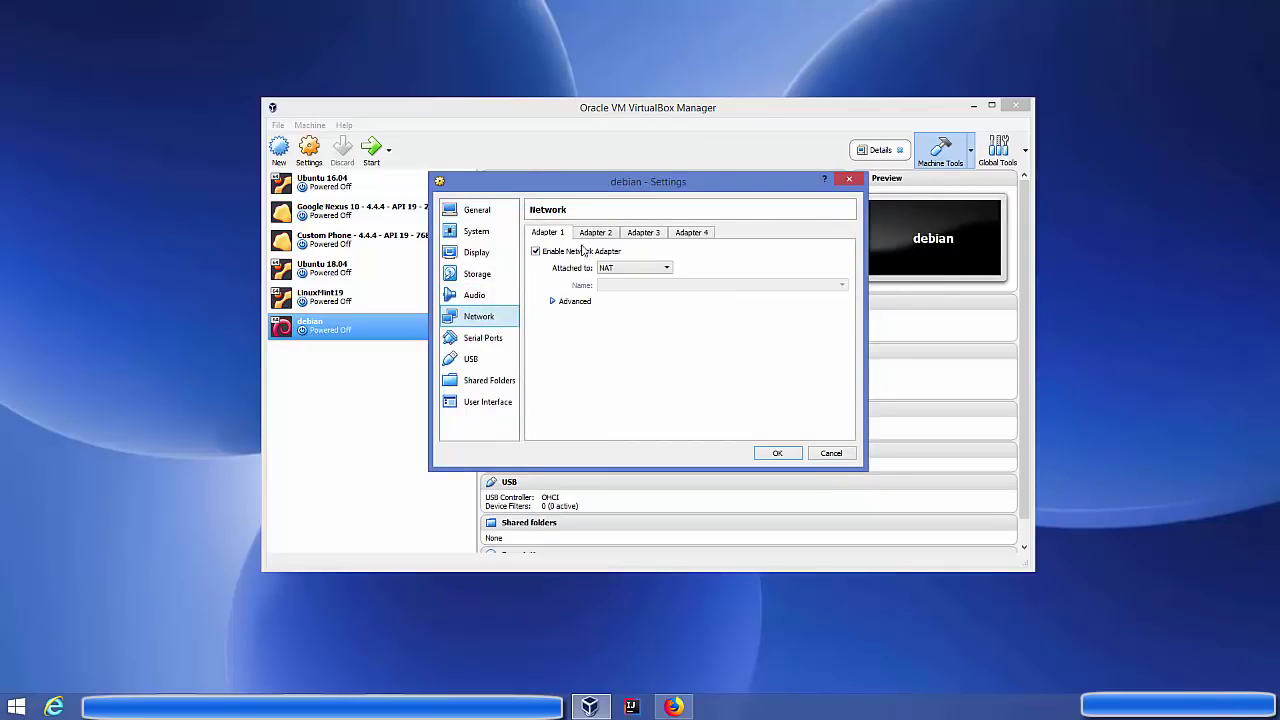
click(640, 268)
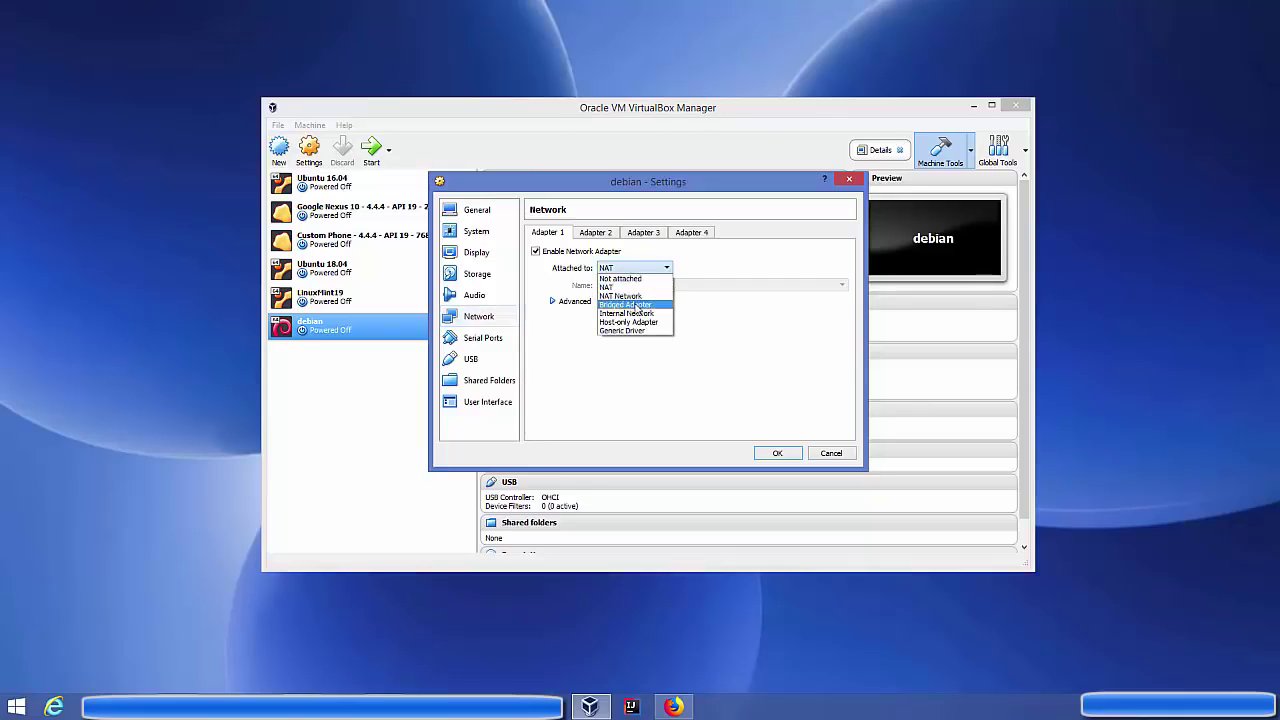
click(636, 305)
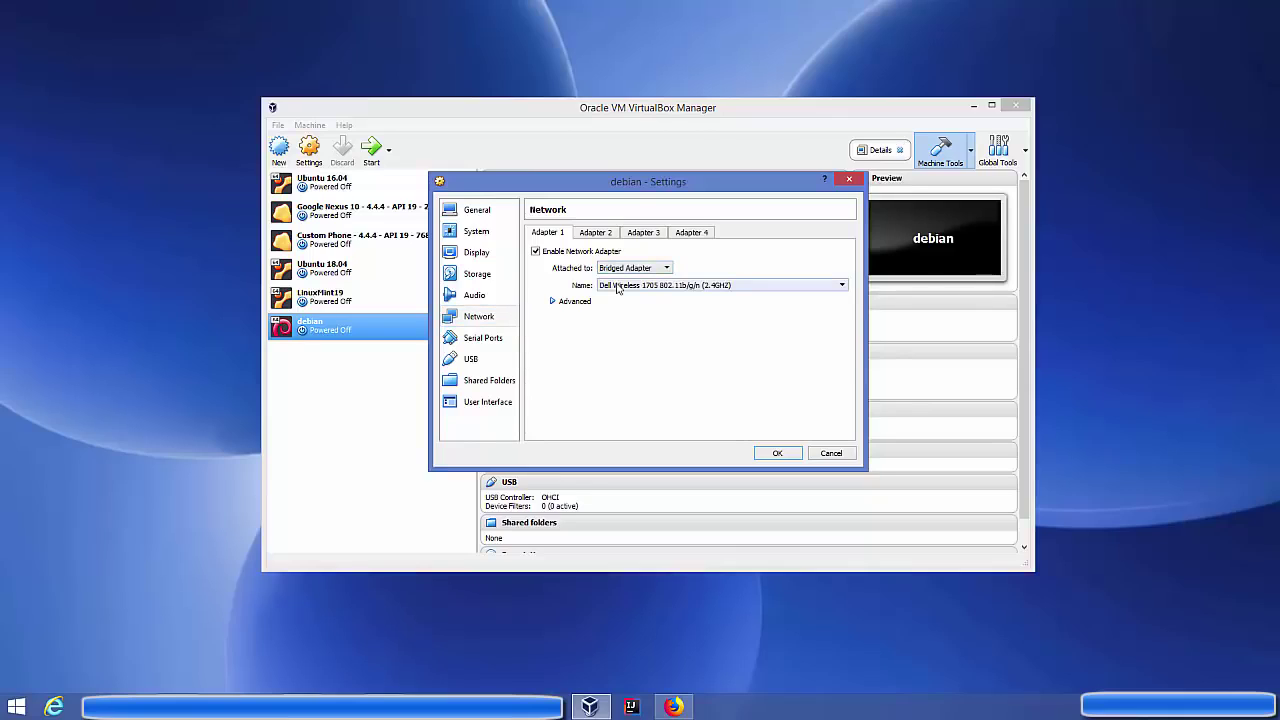
click(618, 288)
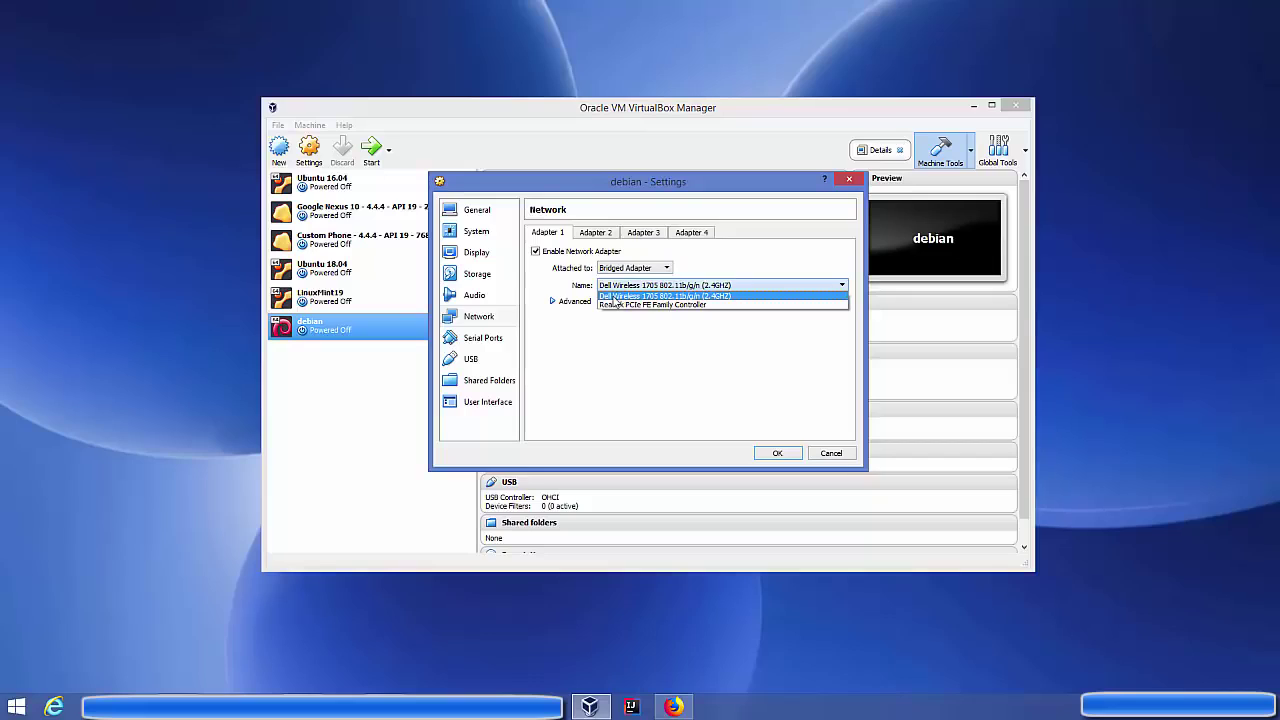
click(614, 297)
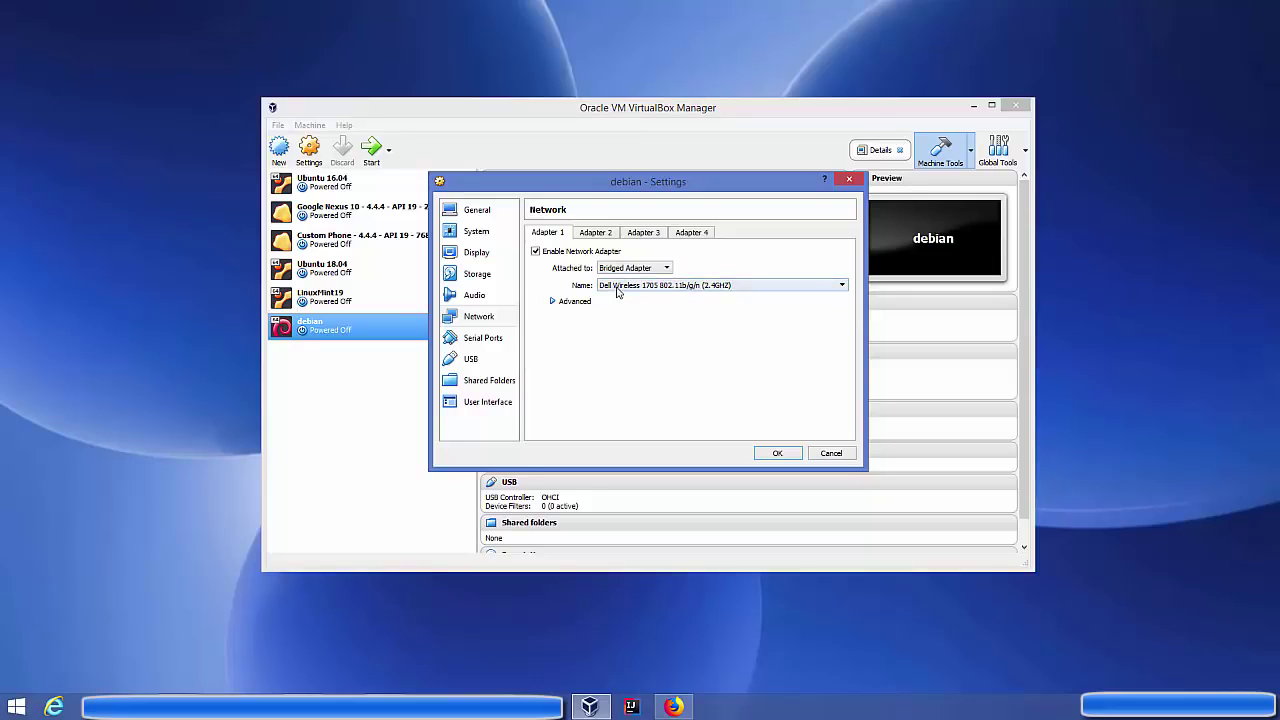
click(618, 289)
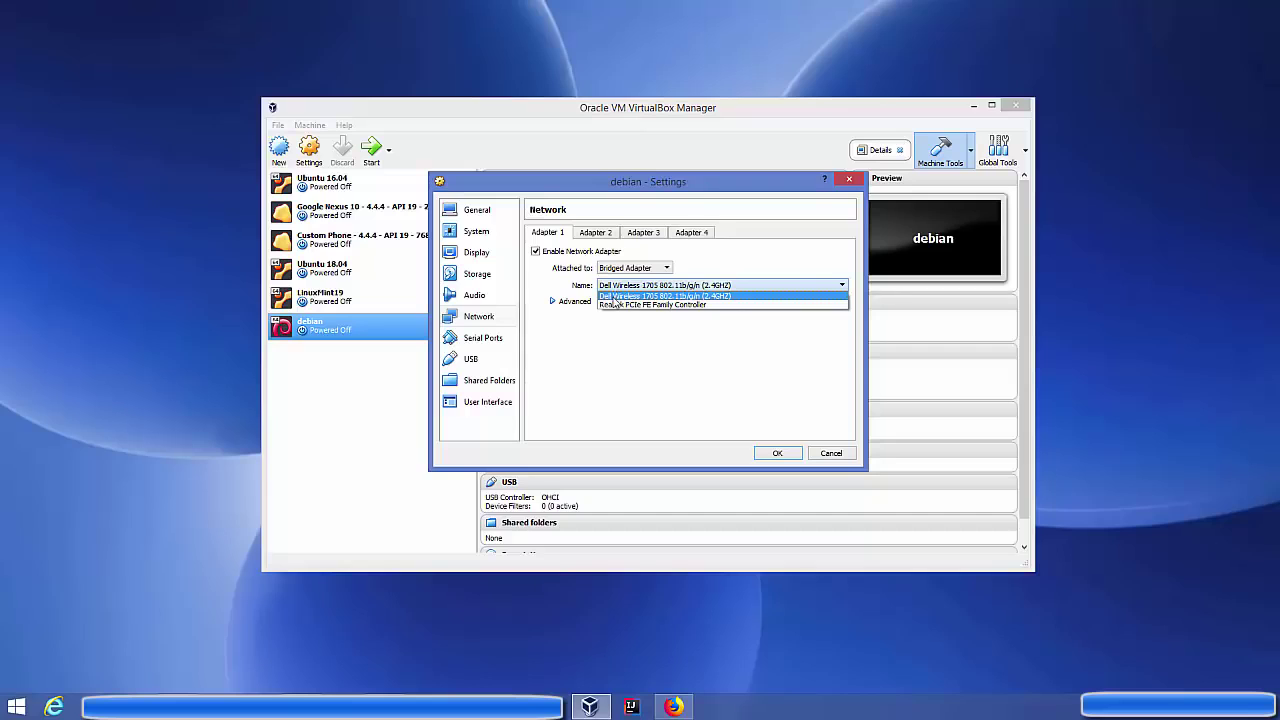
click(618, 297)
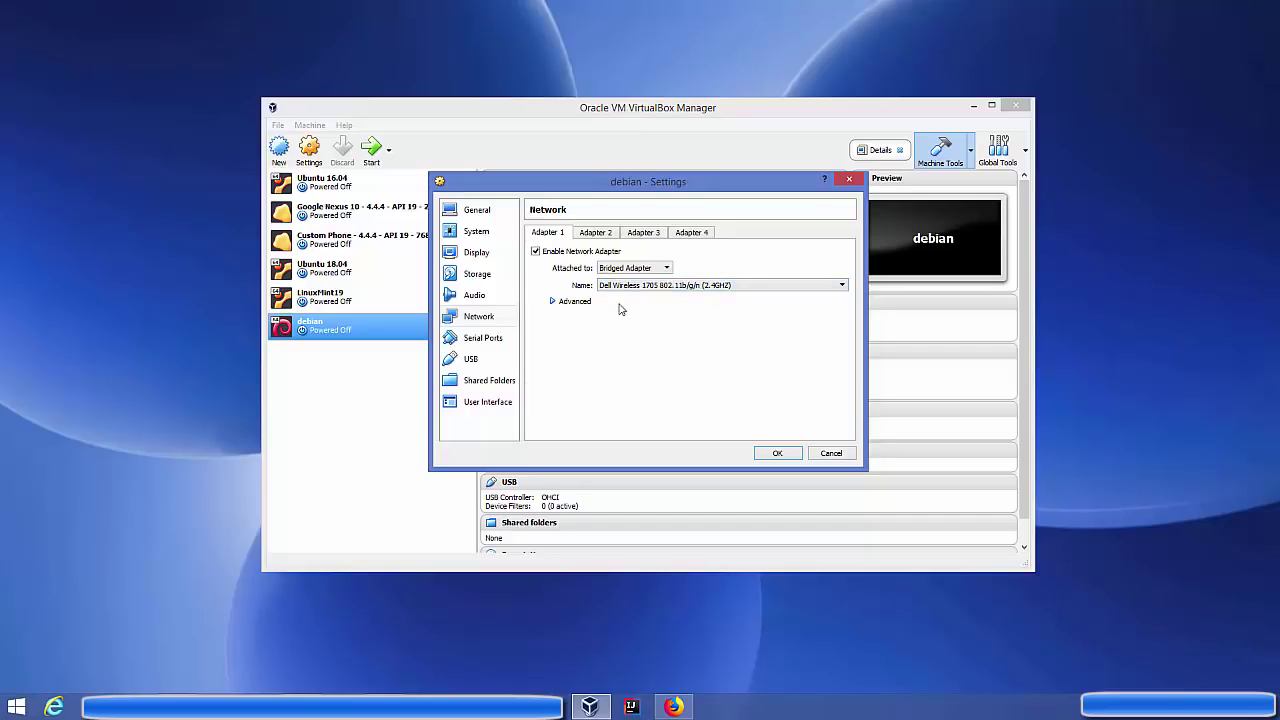
click(773, 454)
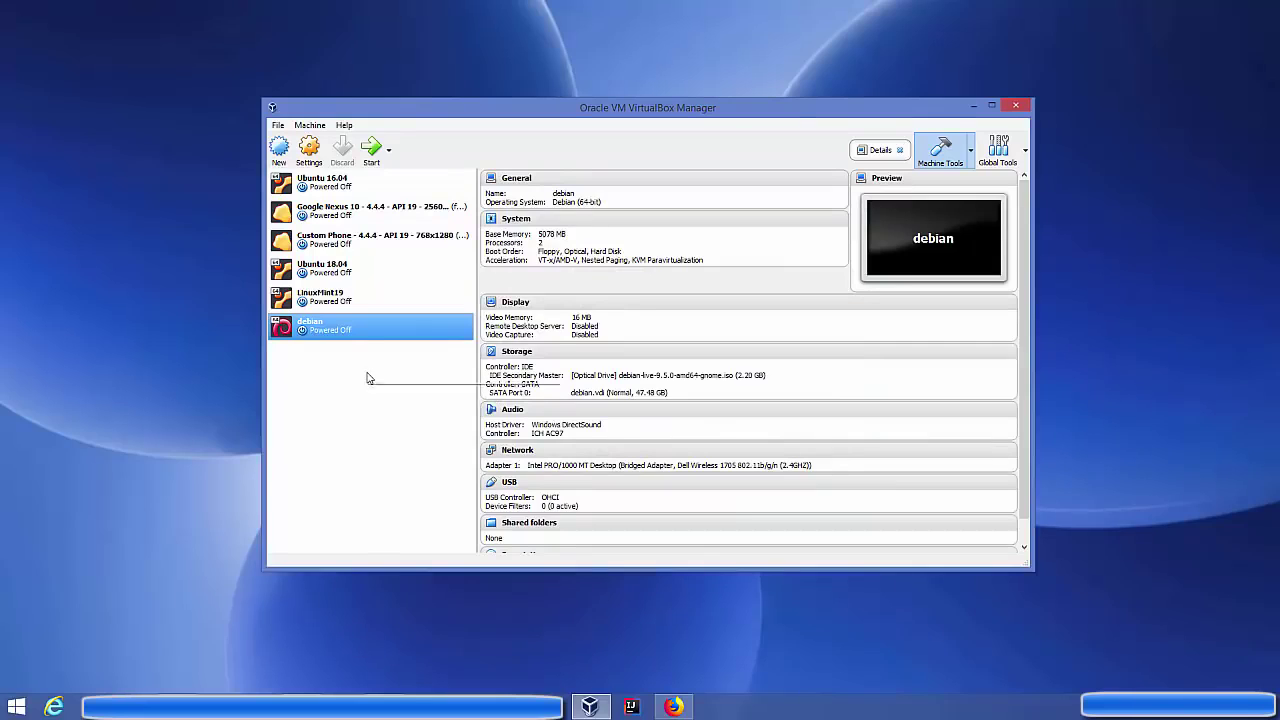
Start the debian VM and boot Graphical Debian Installer from its boot menu
click(371, 158)
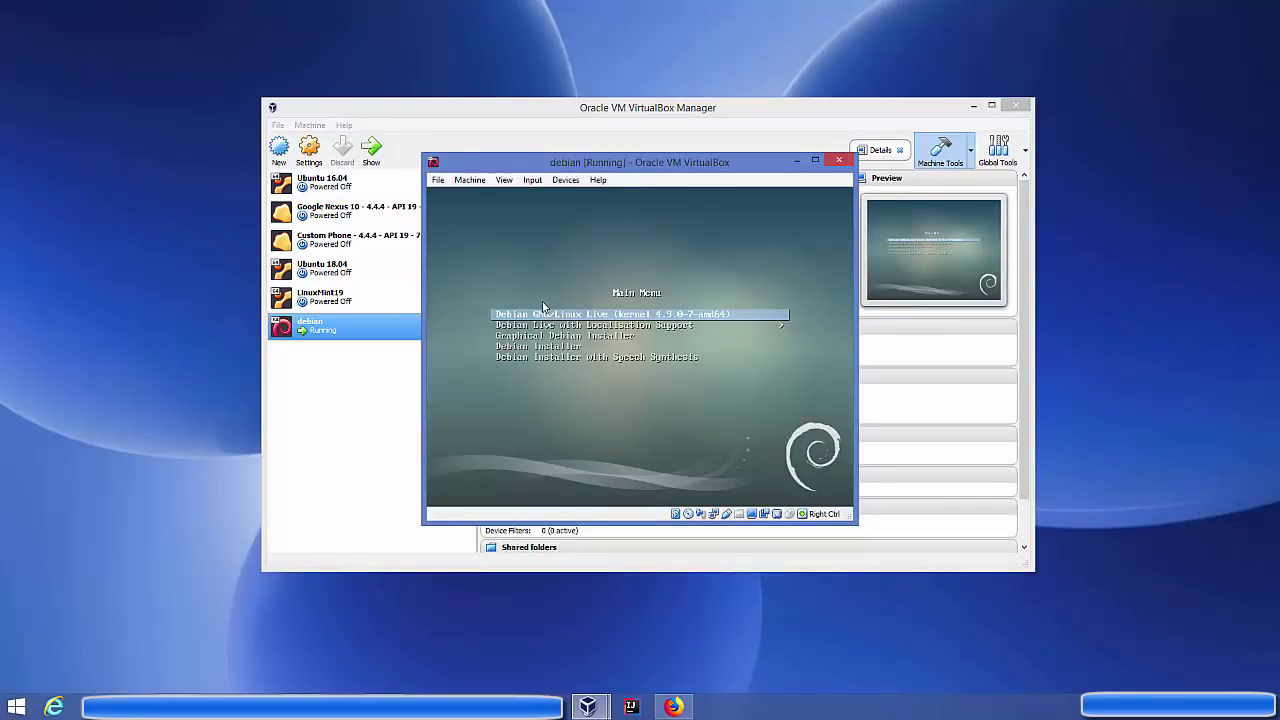
key(Down)
key(Down)
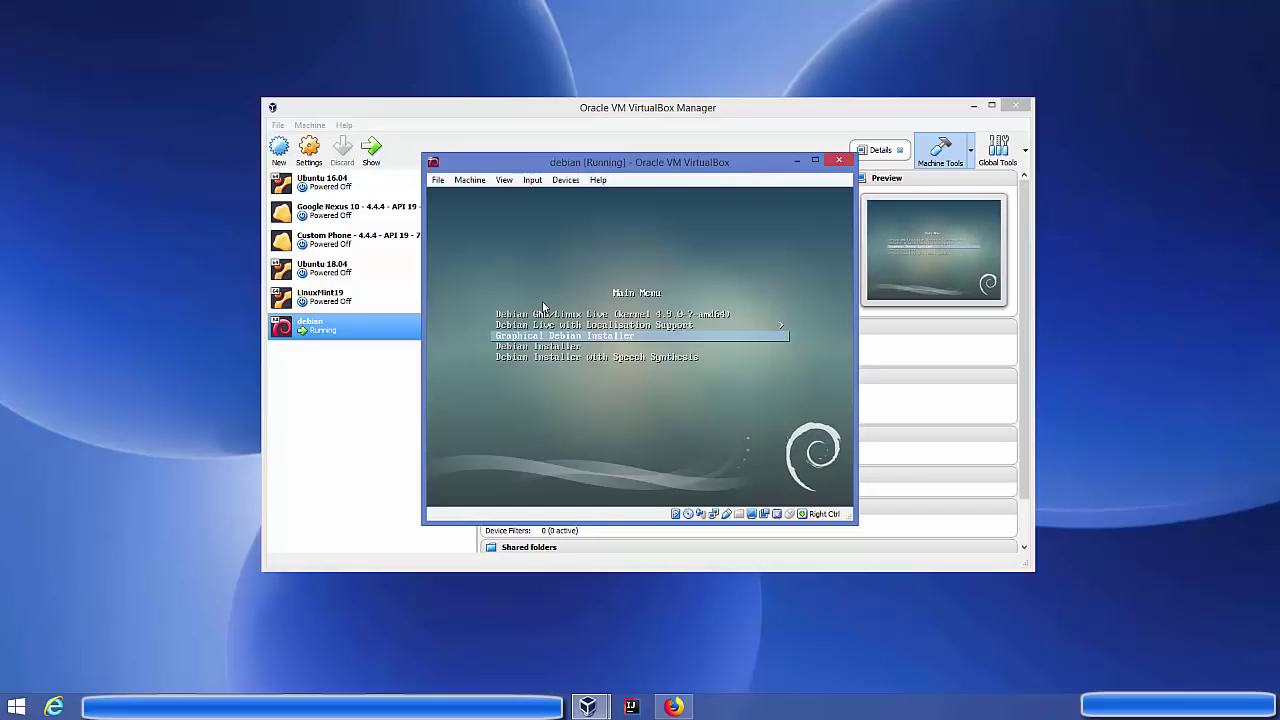
key(Down)
key(Down)
key(Up)
key(Up)
key(Return)
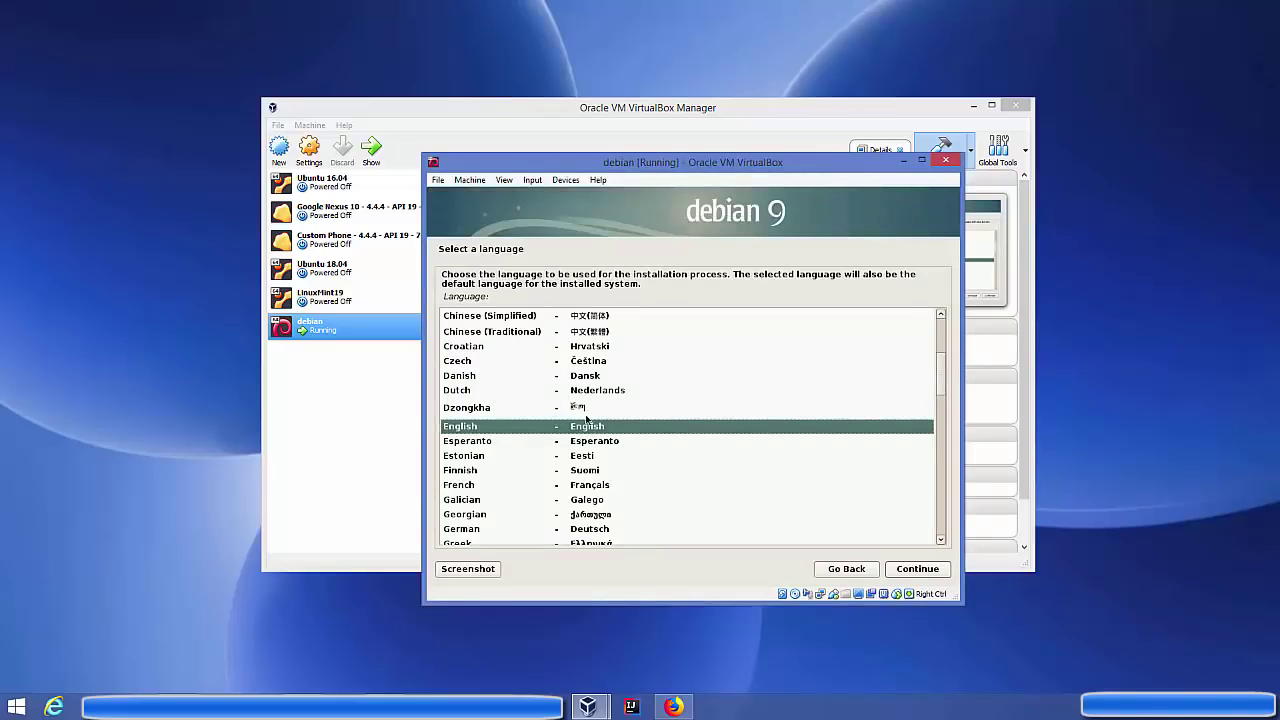
Choose English as the language and set the location to Europe > Germany
click(903, 573)
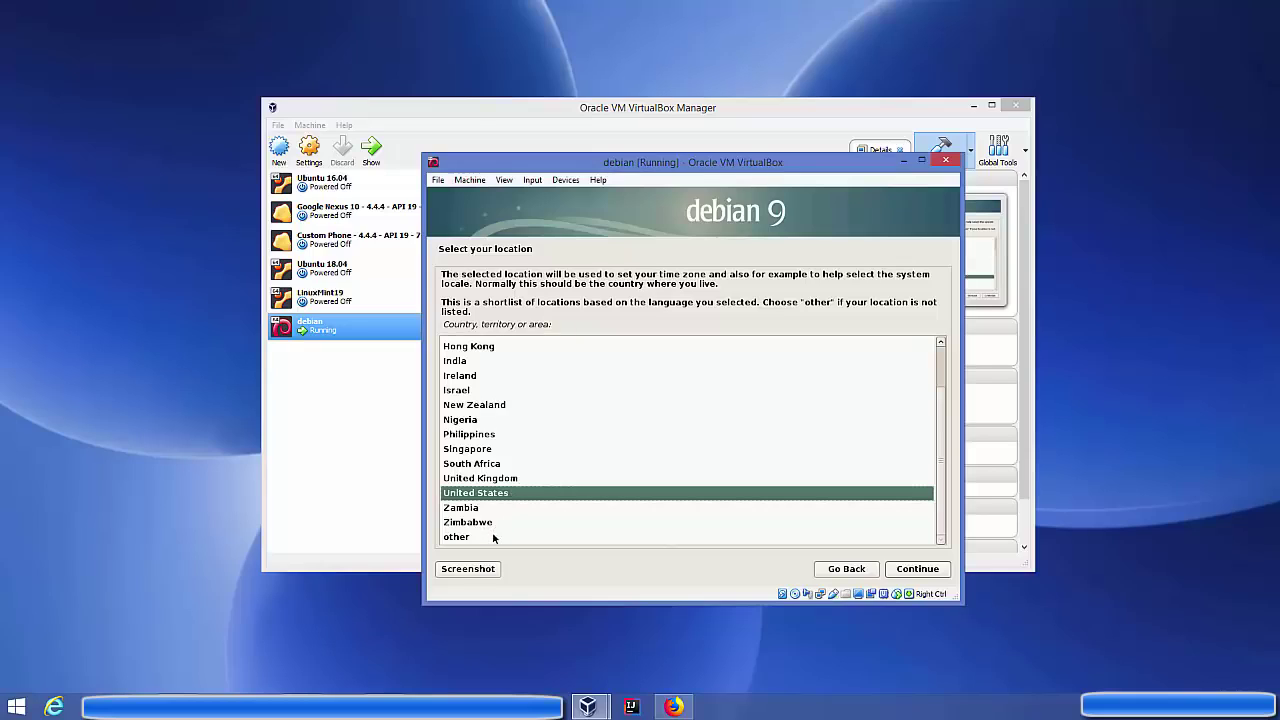
click(486, 539)
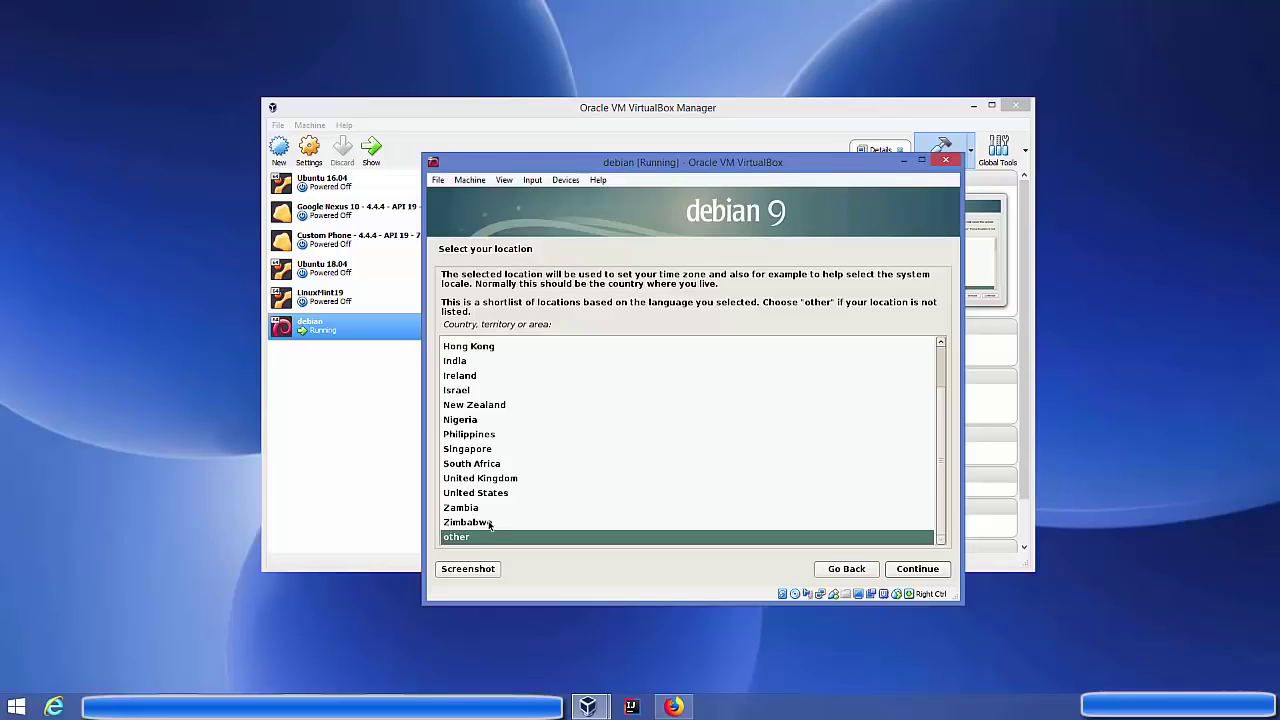
click(906, 569)
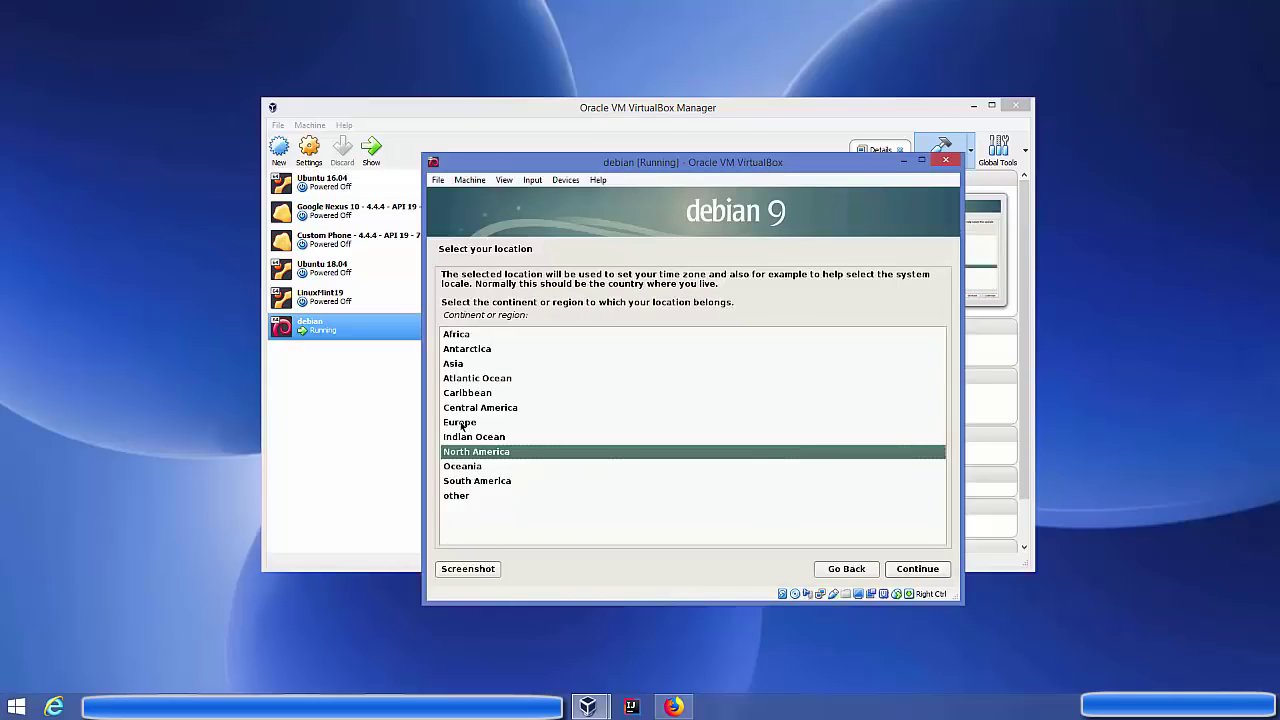
click(462, 424)
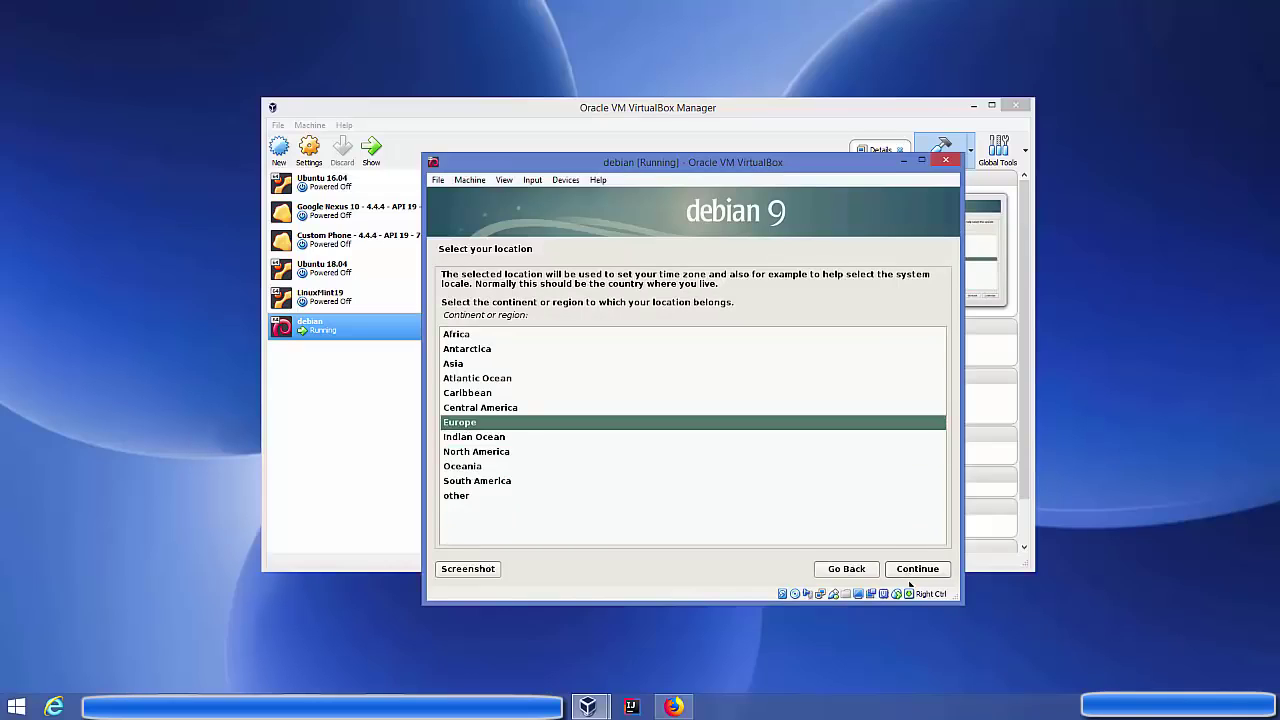
click(921, 572)
click(465, 450)
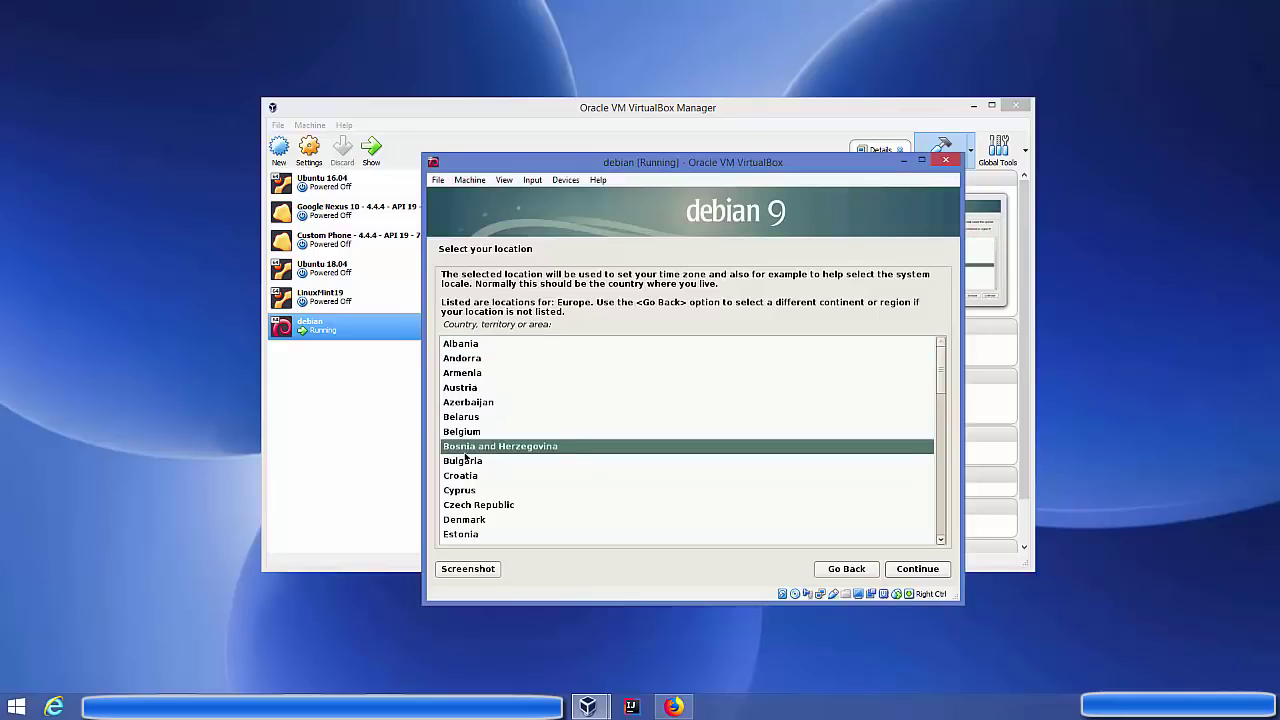
text(ger)
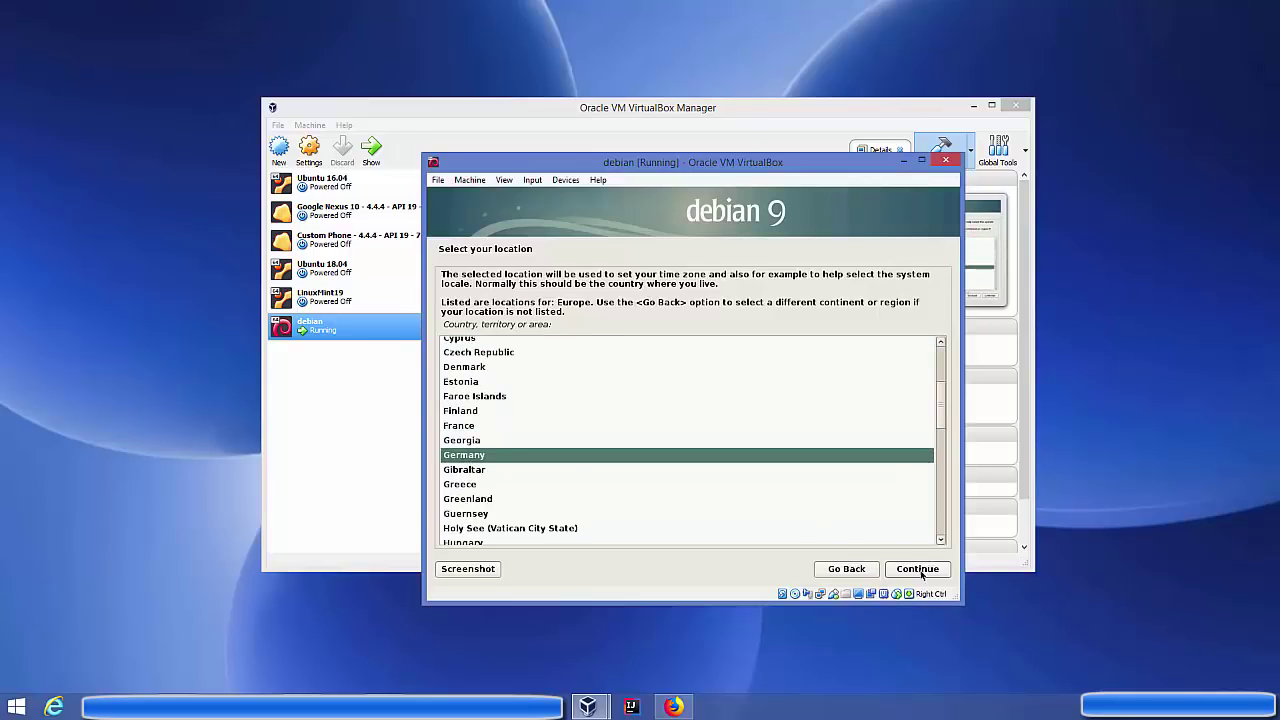
click(917, 569)
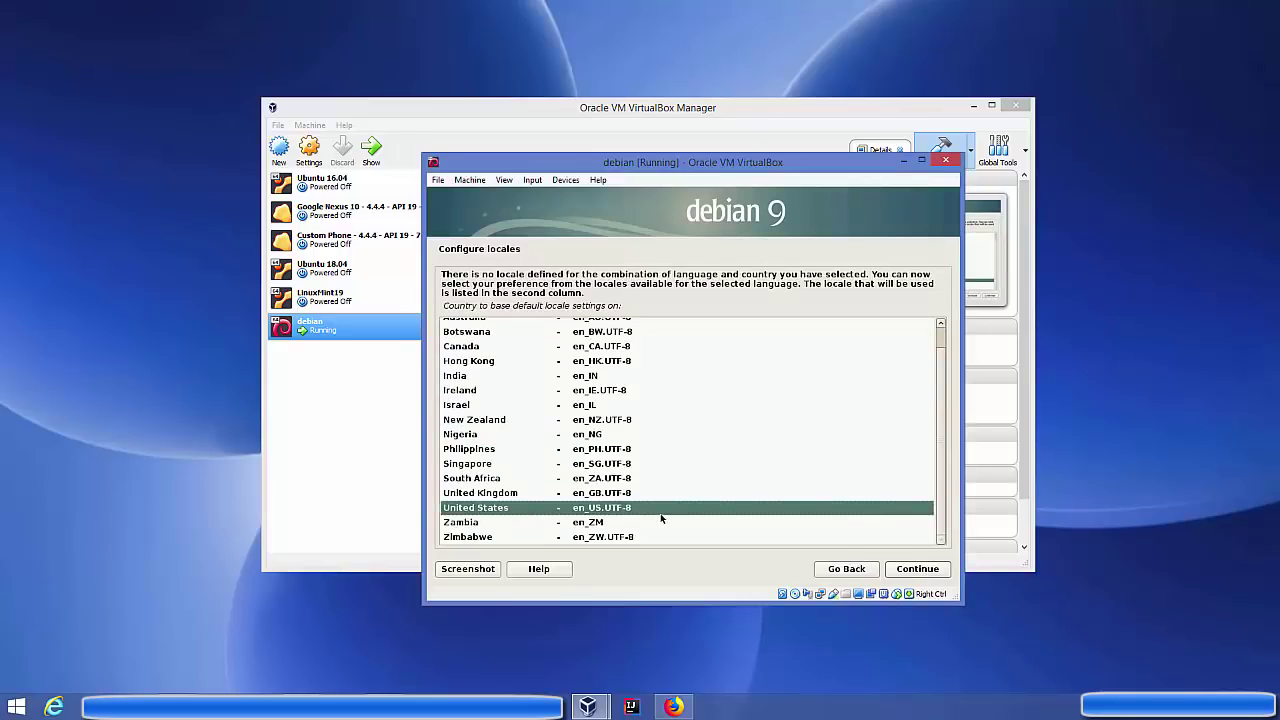
Accept en_US.UTF-8 as the locale and select the German keymap
click(911, 570)
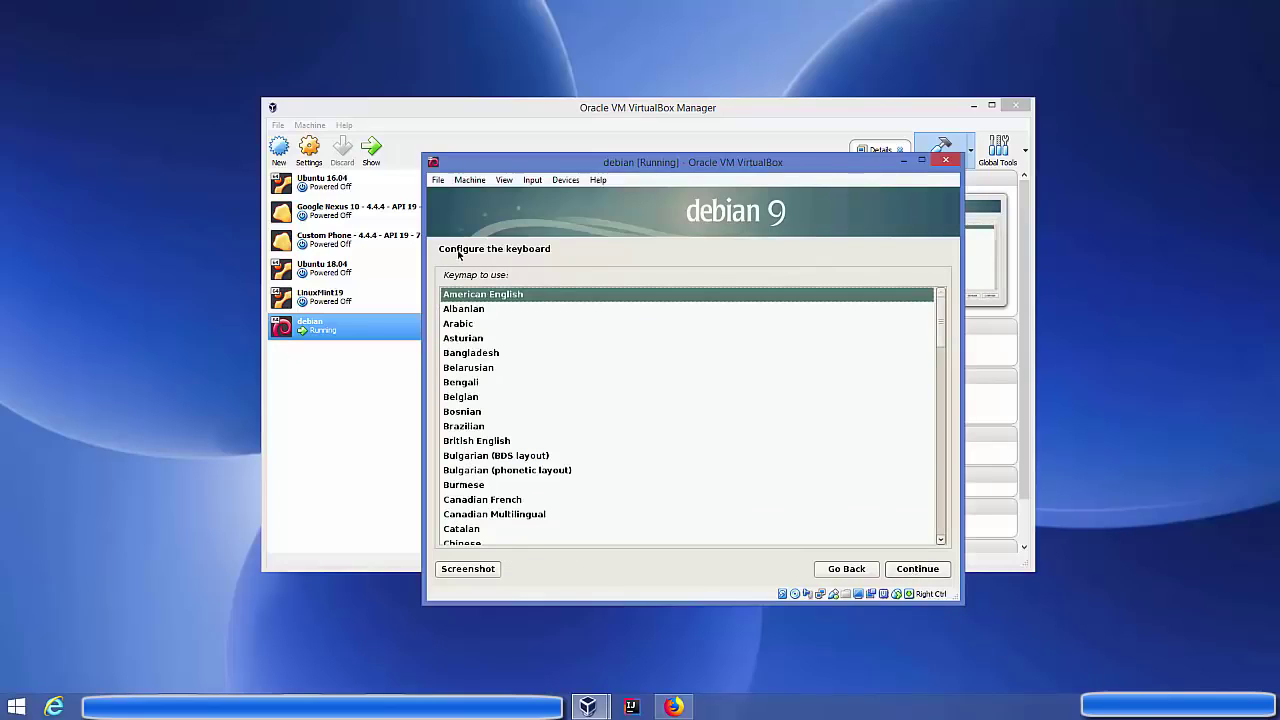
click(479, 398)
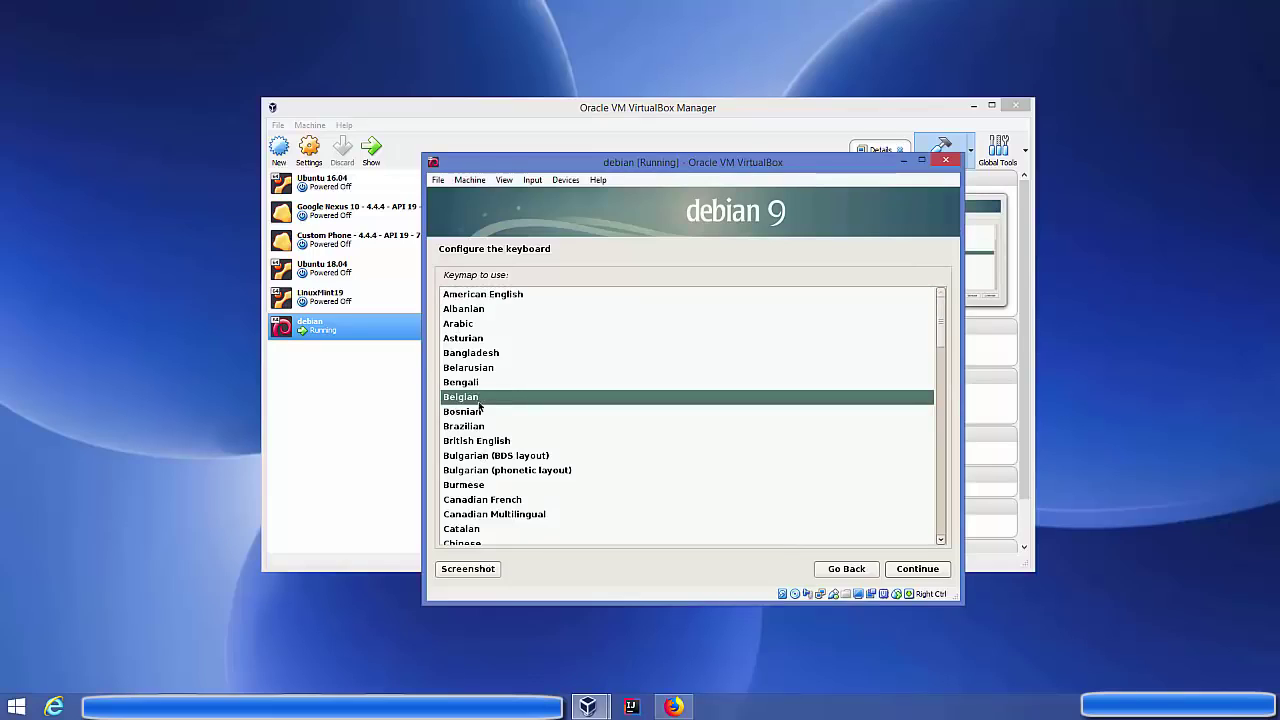
click(480, 427)
text(g)
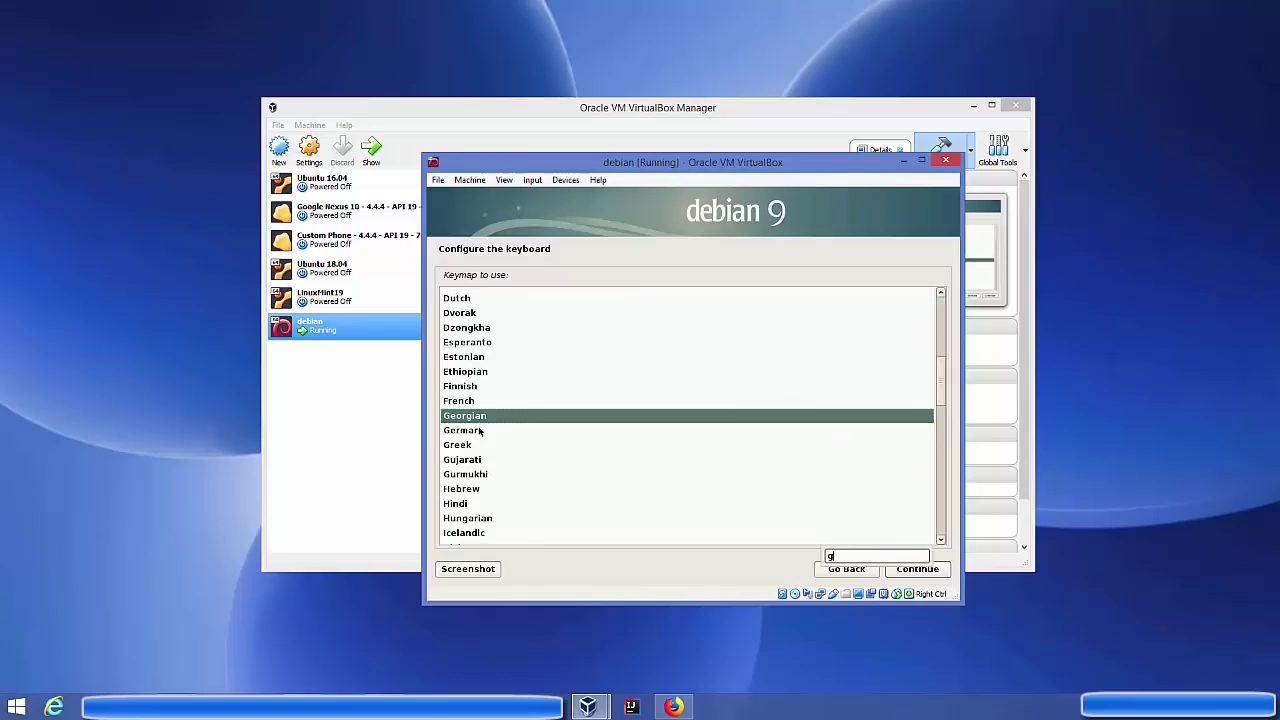
click(474, 431)
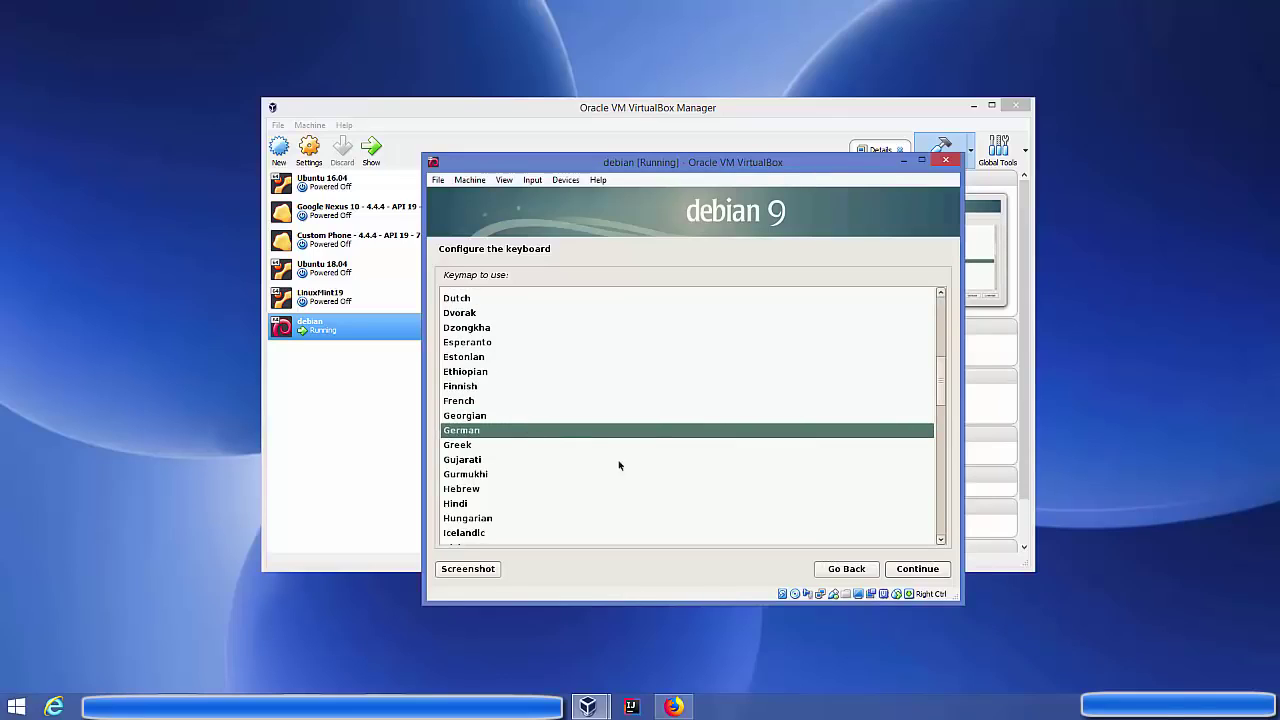
click(915, 569)
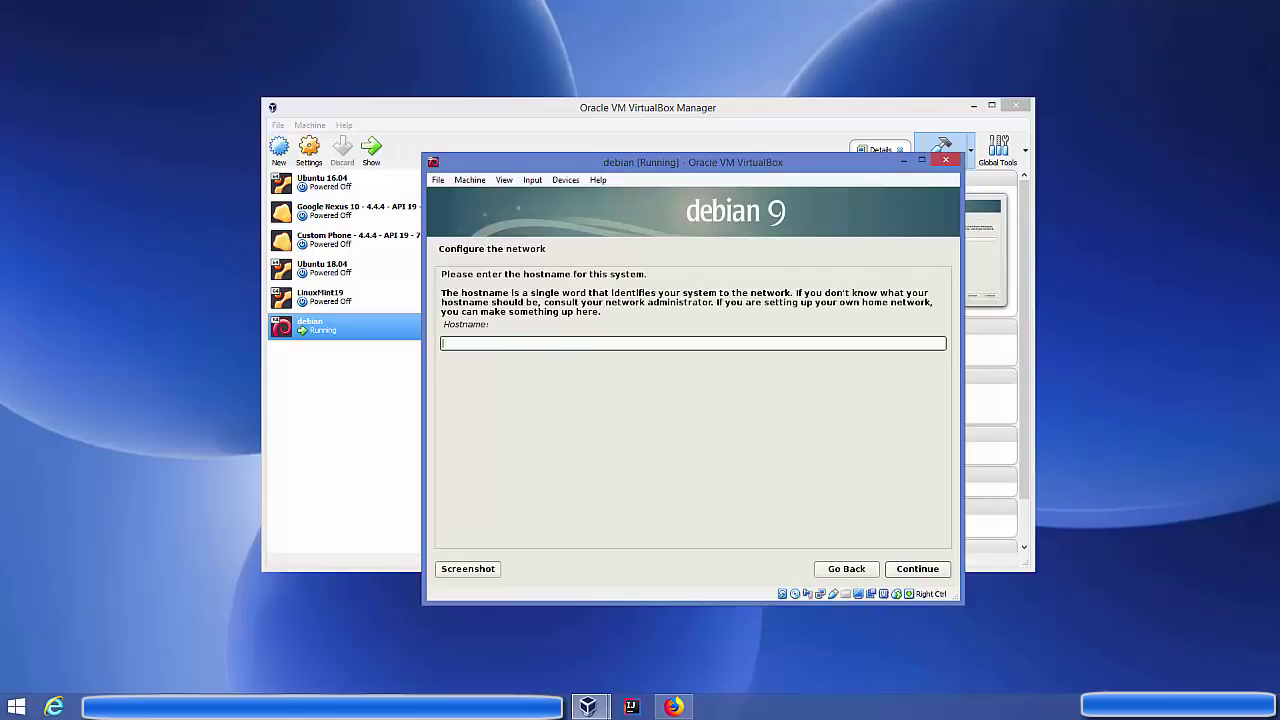
Set the hostname to debian and leave the domain name empty
text(debian)
click(920, 566)
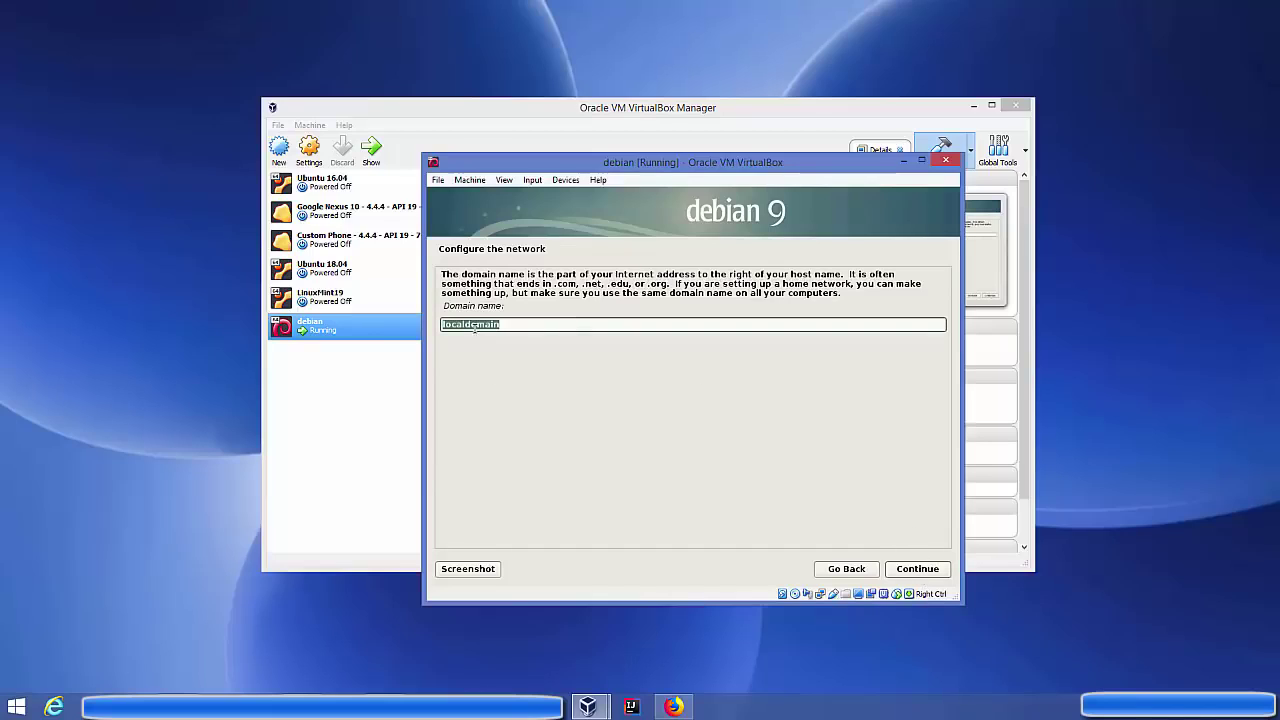
key(BackSpace)
click(913, 569)
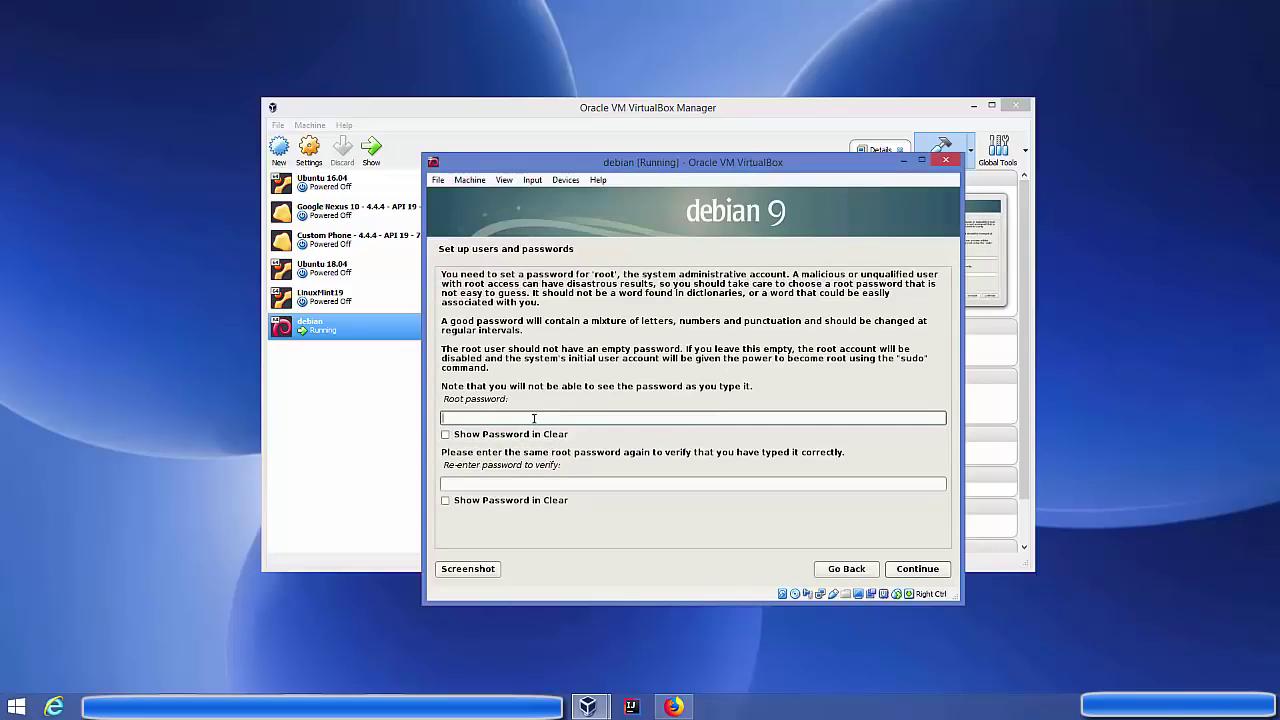
Enter and confirm the root password
text(root)
key(Tab)
text(r)
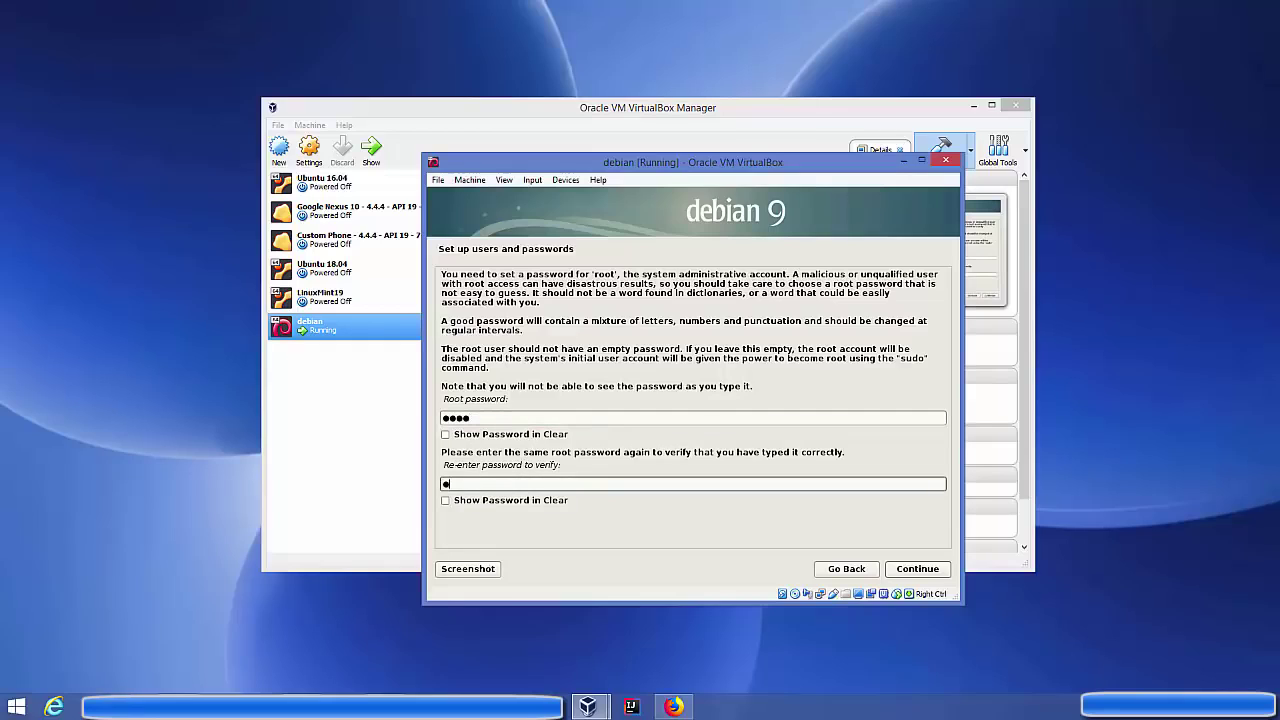
text(oot)
click(905, 569)
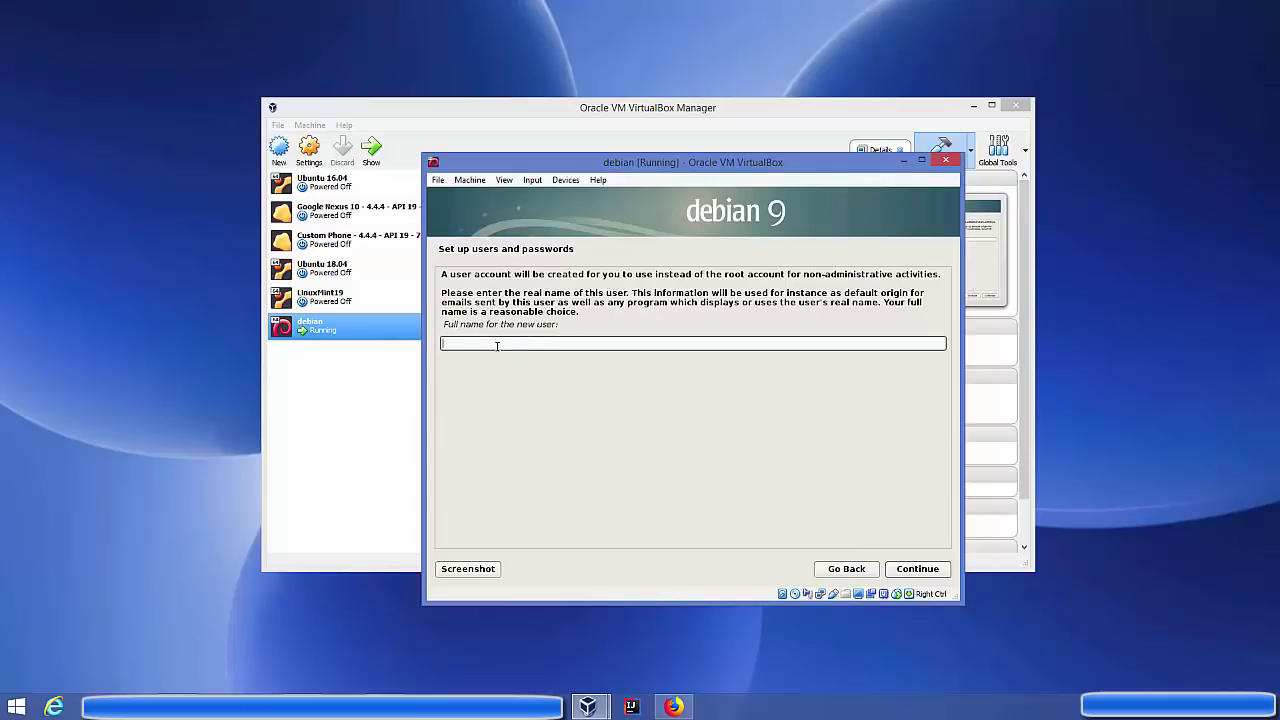
Enter the new user's full name, keep username debian, and set the user's password
text(debian9)
click(916, 570)
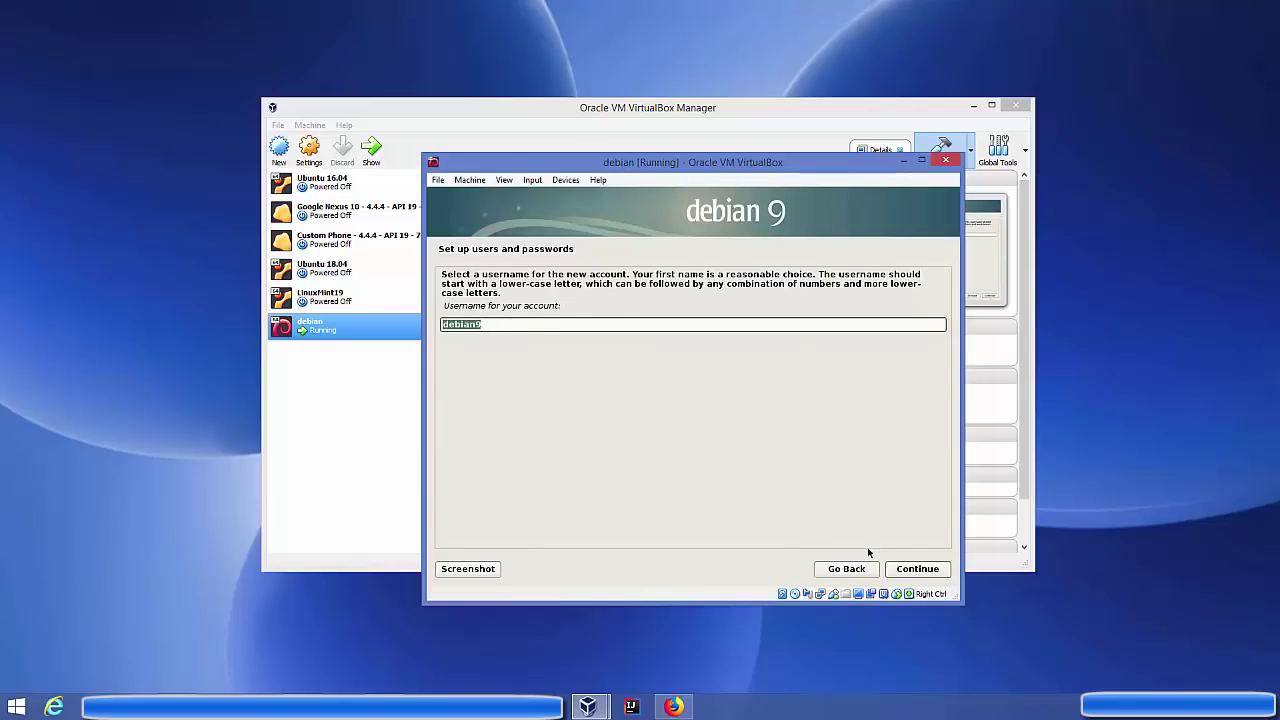
click(912, 572)
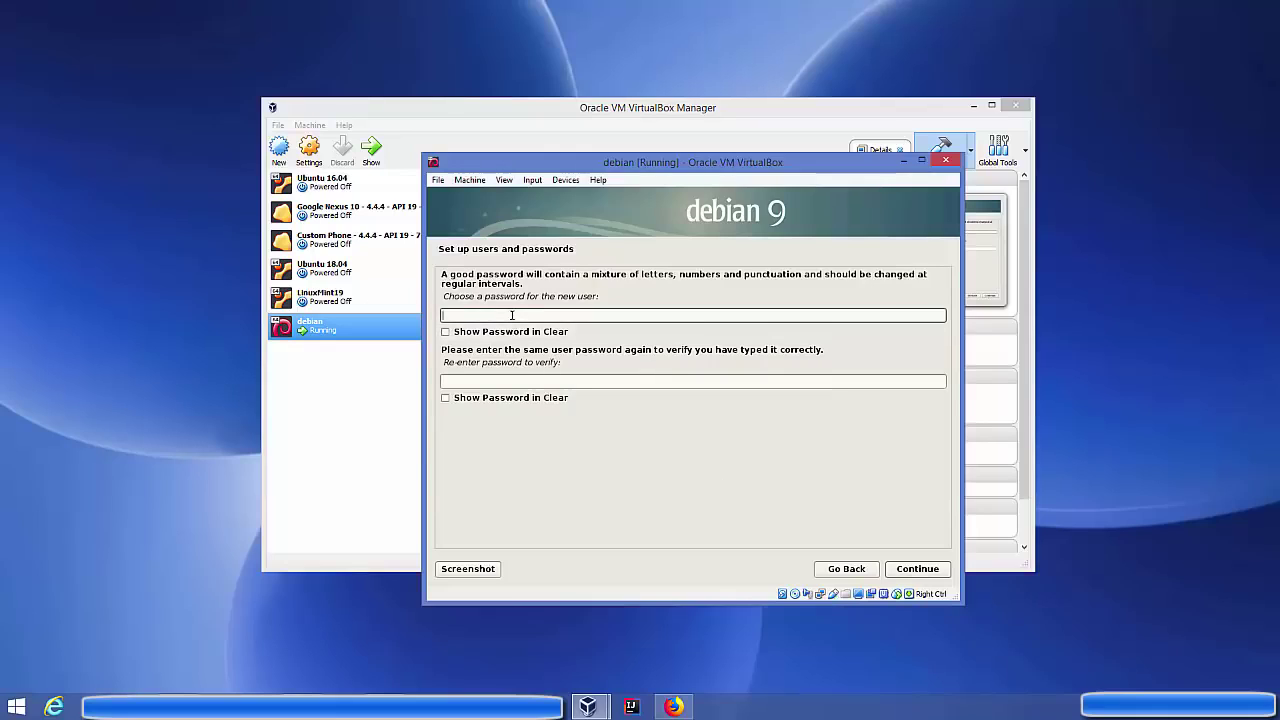
text(1234)
key(Tab)
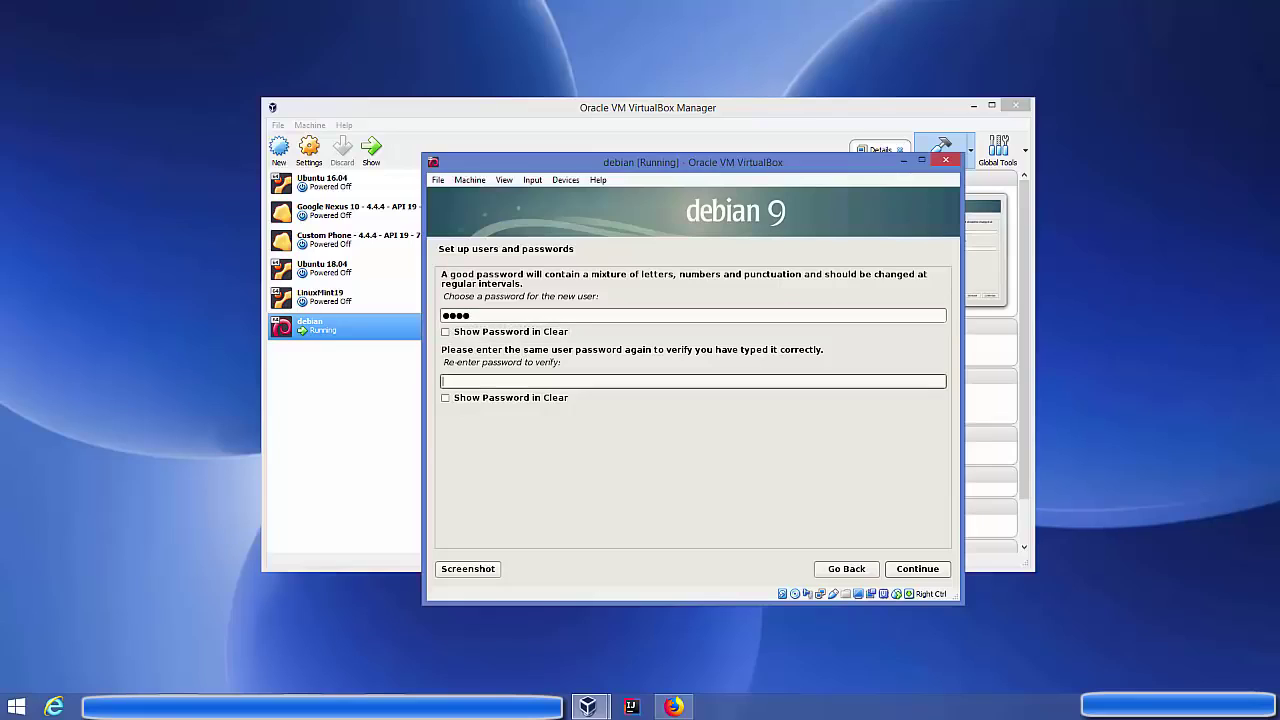
text(1234)
click(901, 567)
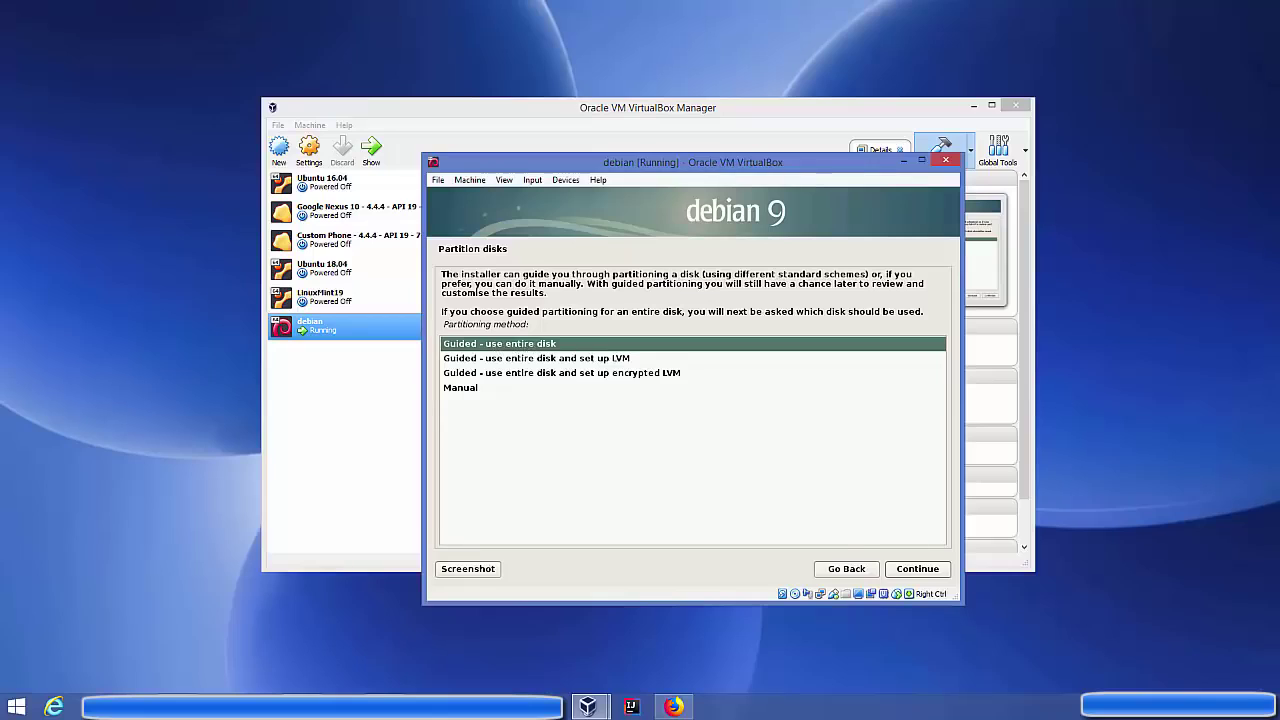
Guided-partition the entire 51.0 GB disk with all files in one partition and write the changes
click(910, 569)
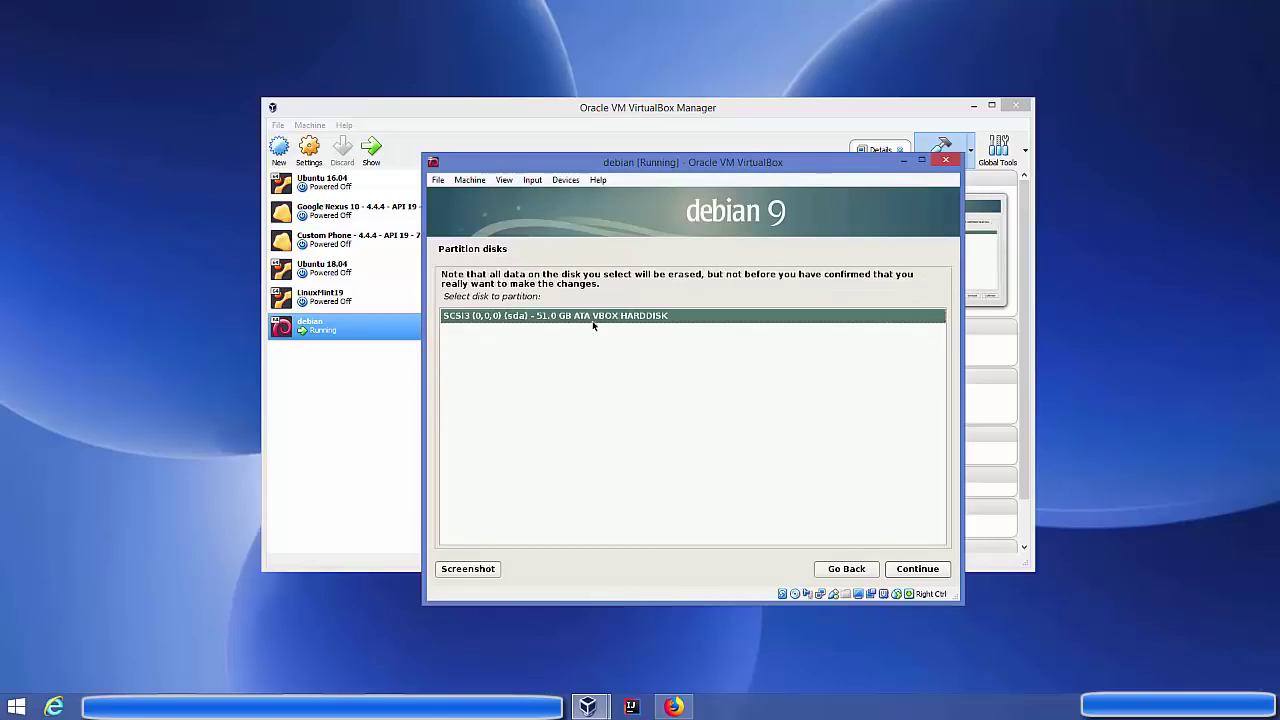
click(903, 570)
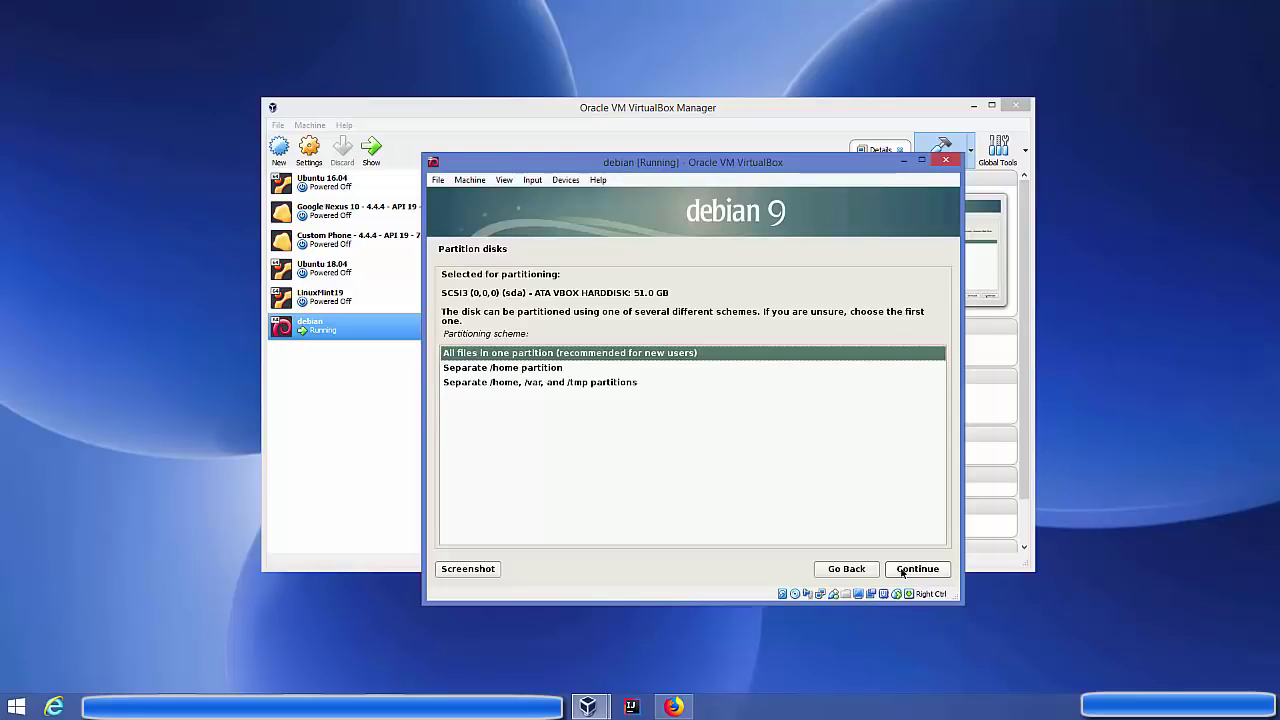
click(903, 569)
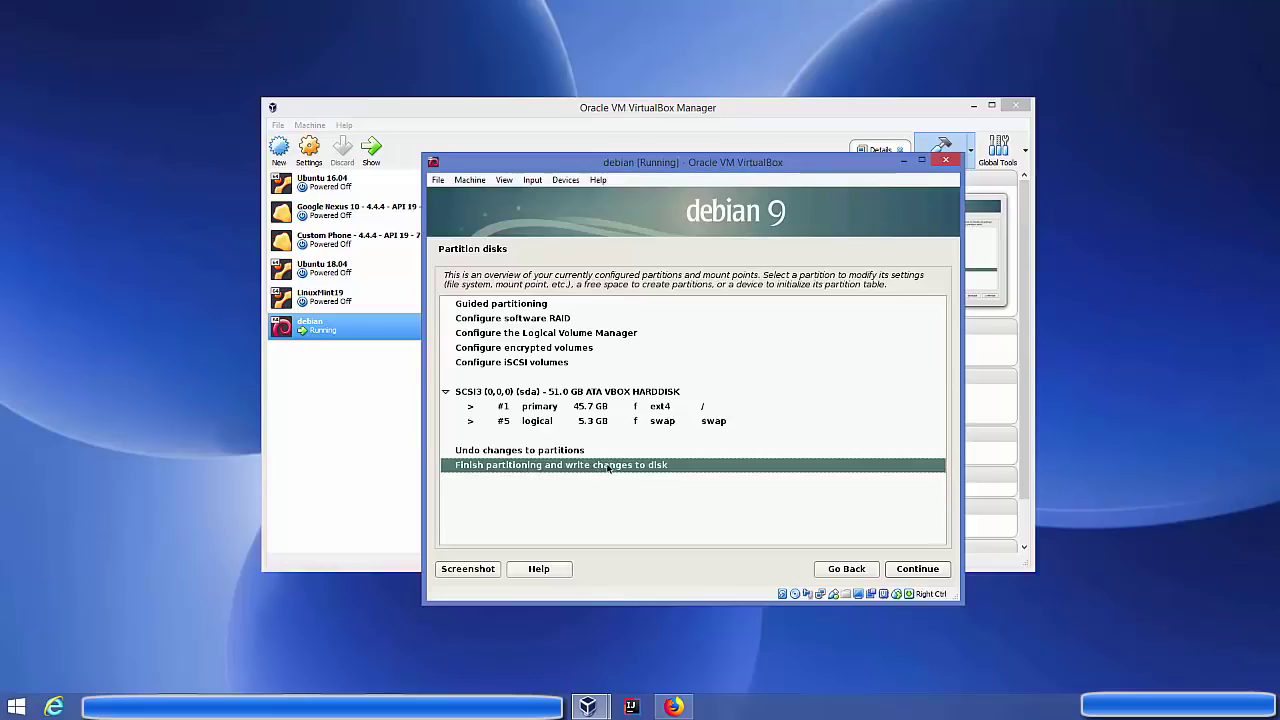
click(895, 568)
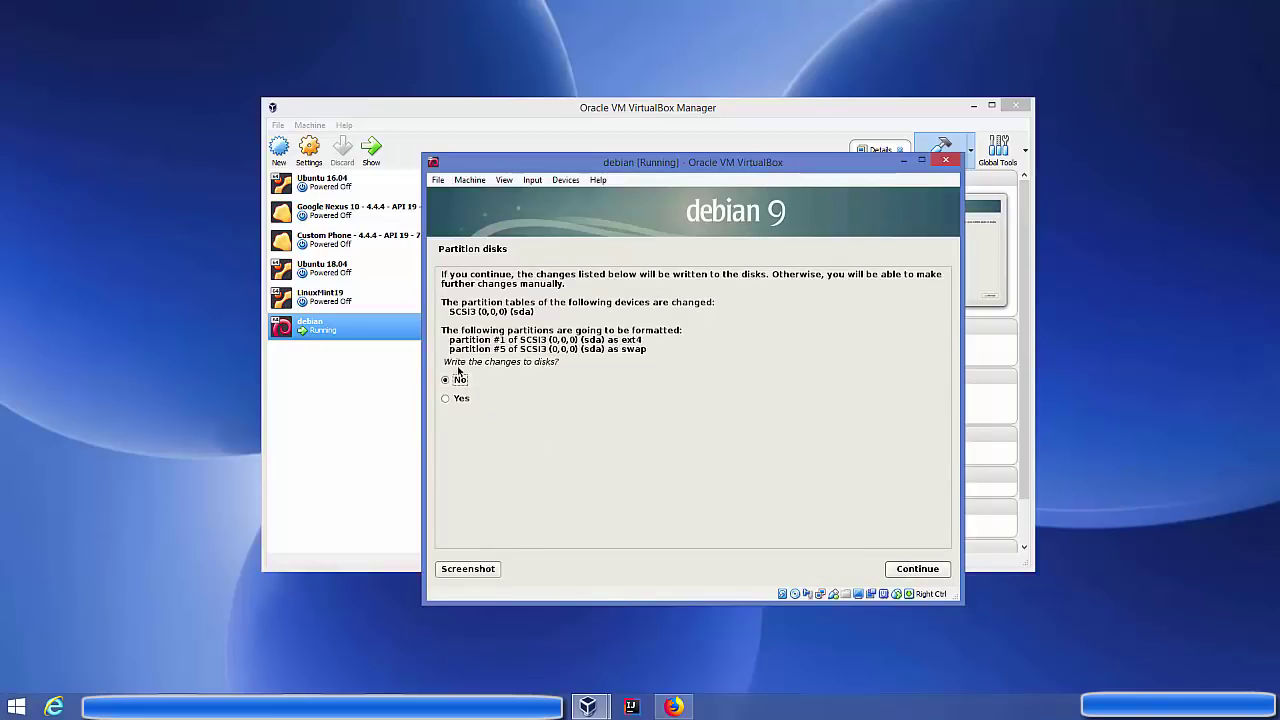
click(459, 399)
click(917, 570)
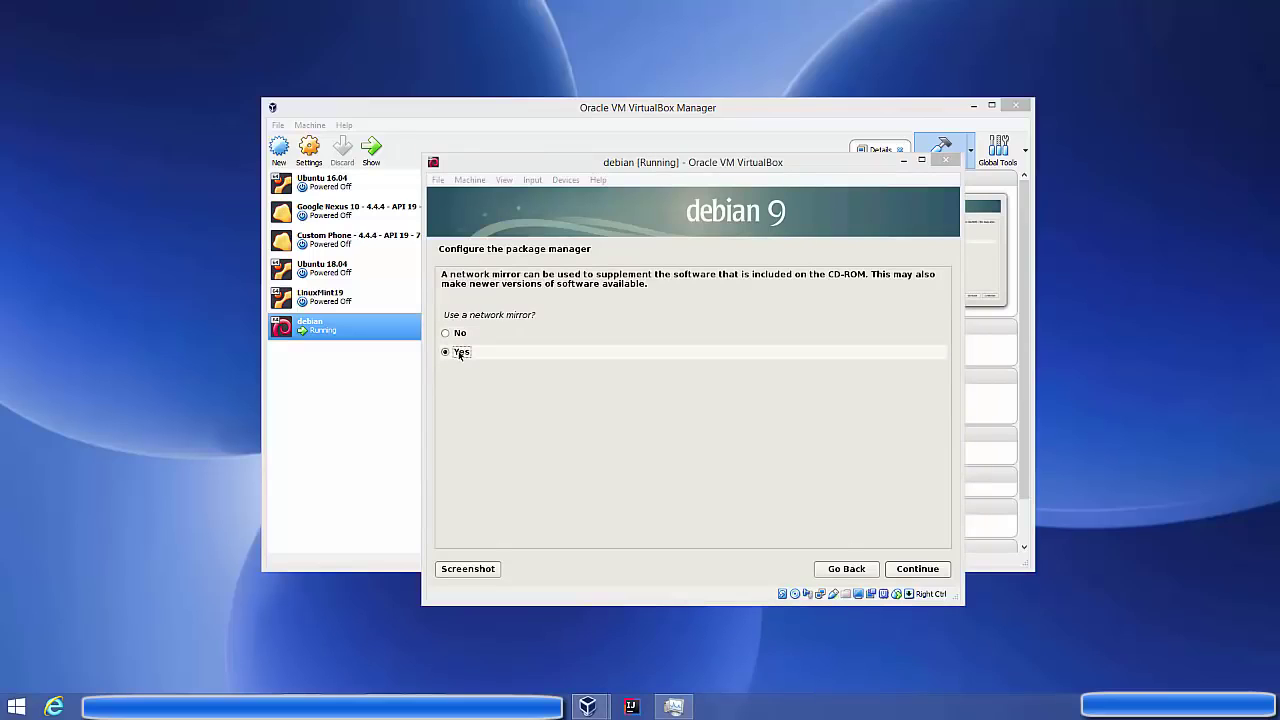
Use the German network mirror ftp.halifax.rwth-aachen.de with no HTTP proxy
click(920, 569)
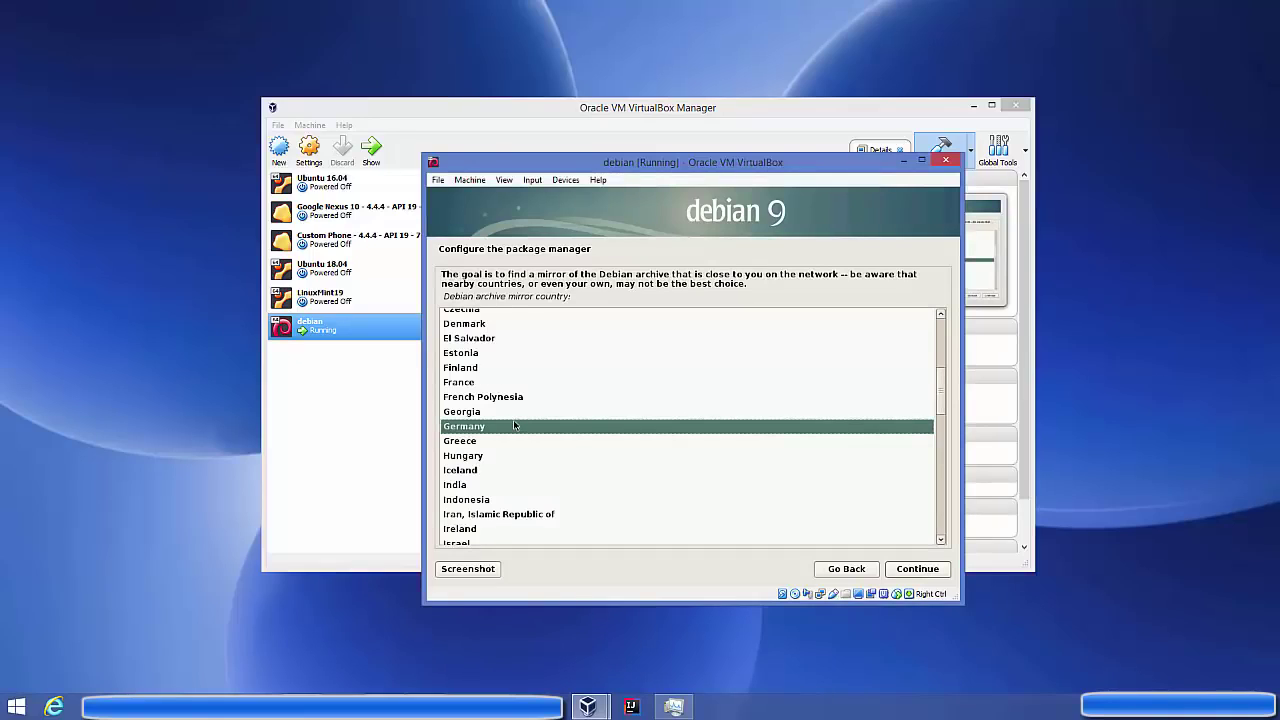
click(910, 567)
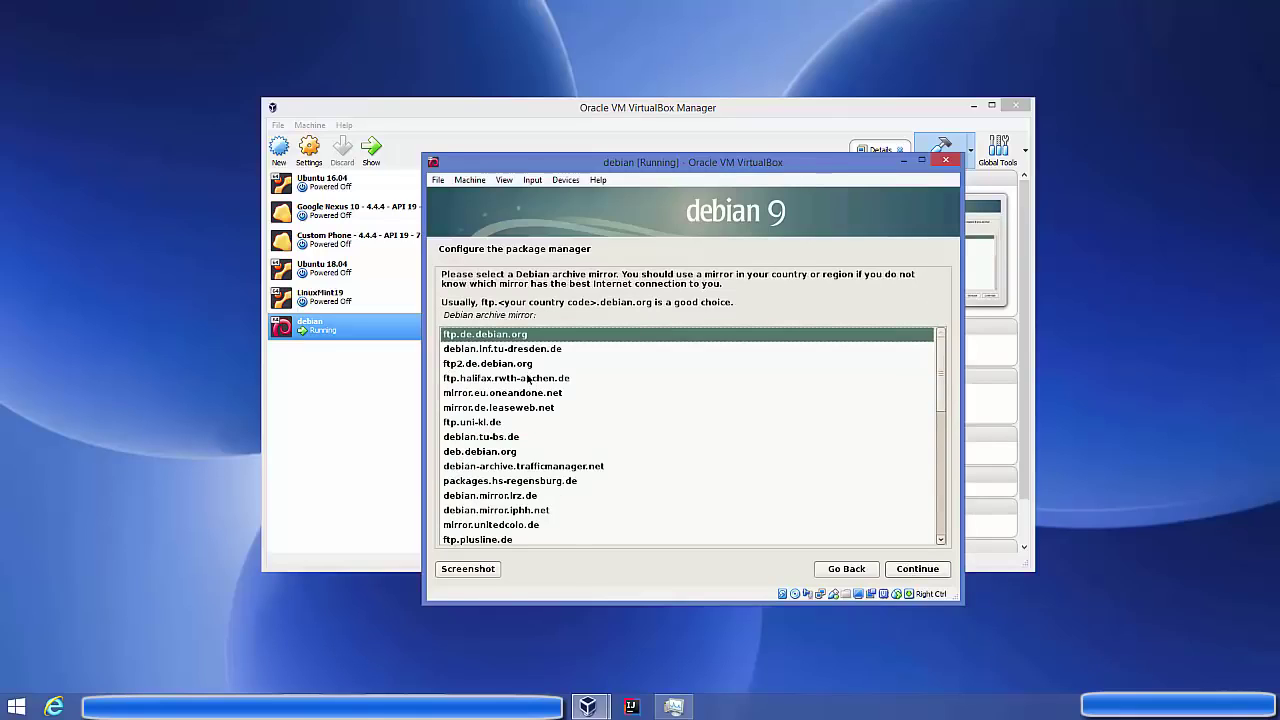
click(530, 379)
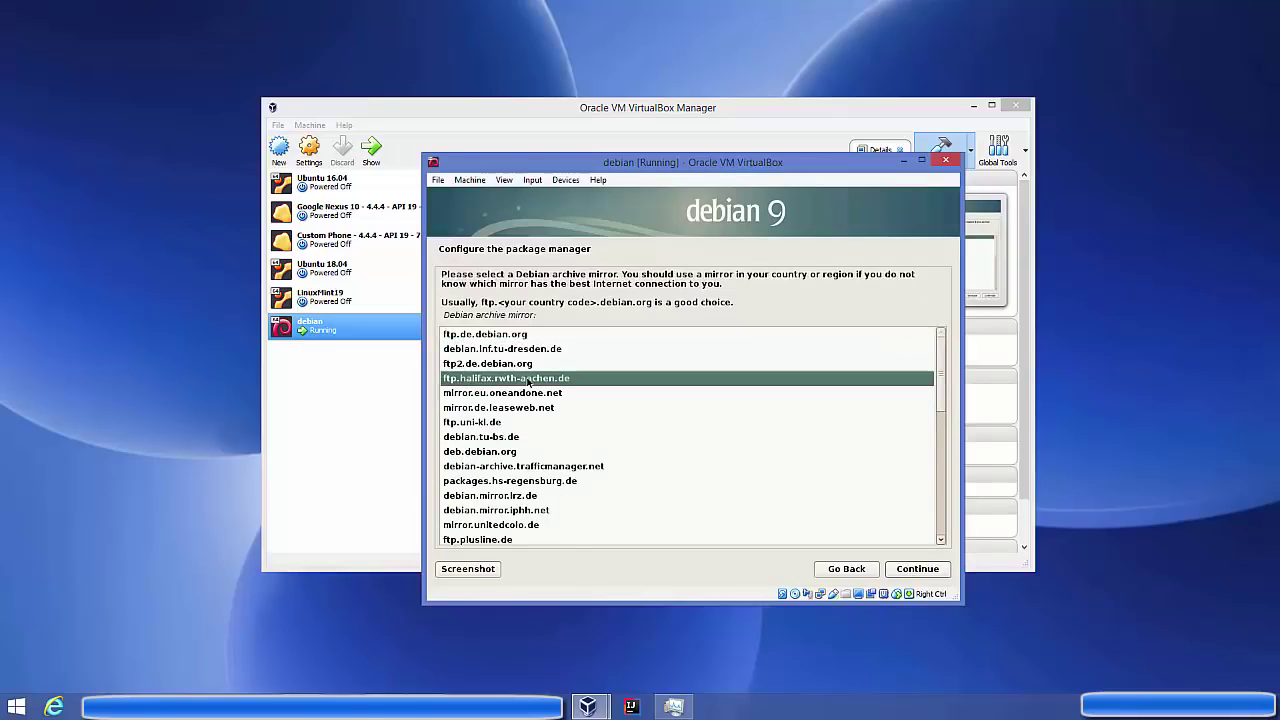
click(934, 574)
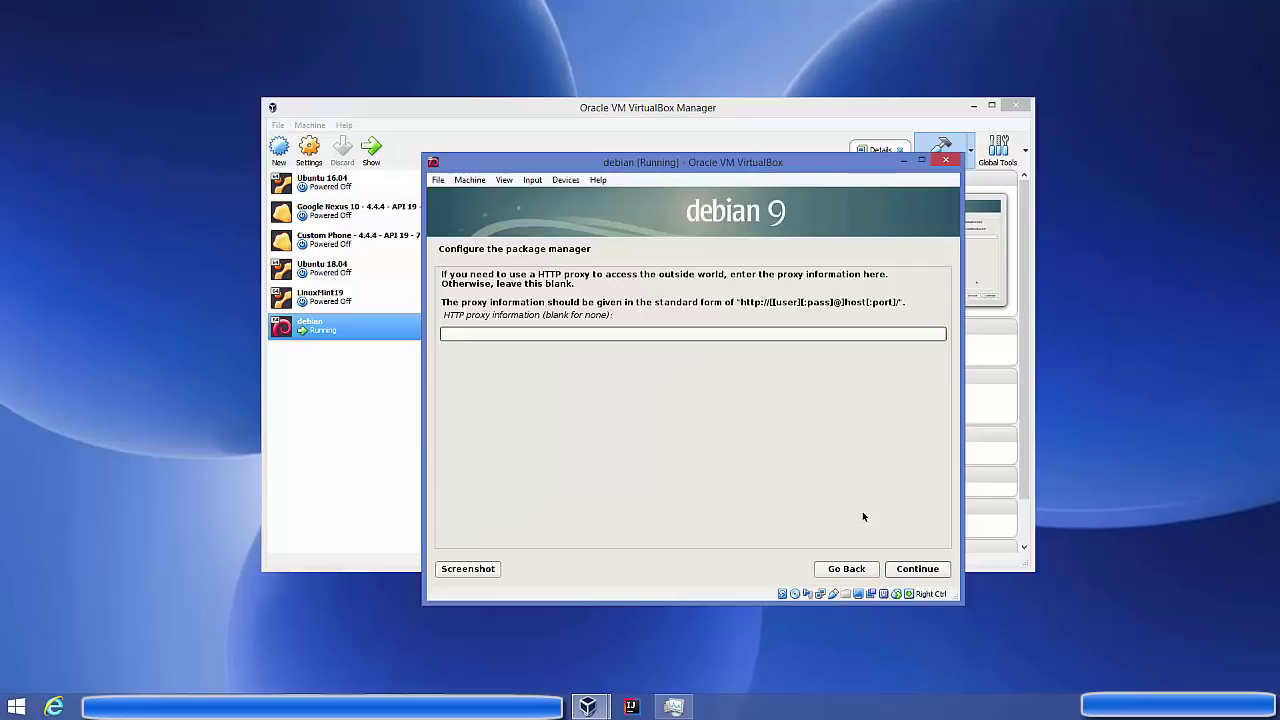
click(908, 569)
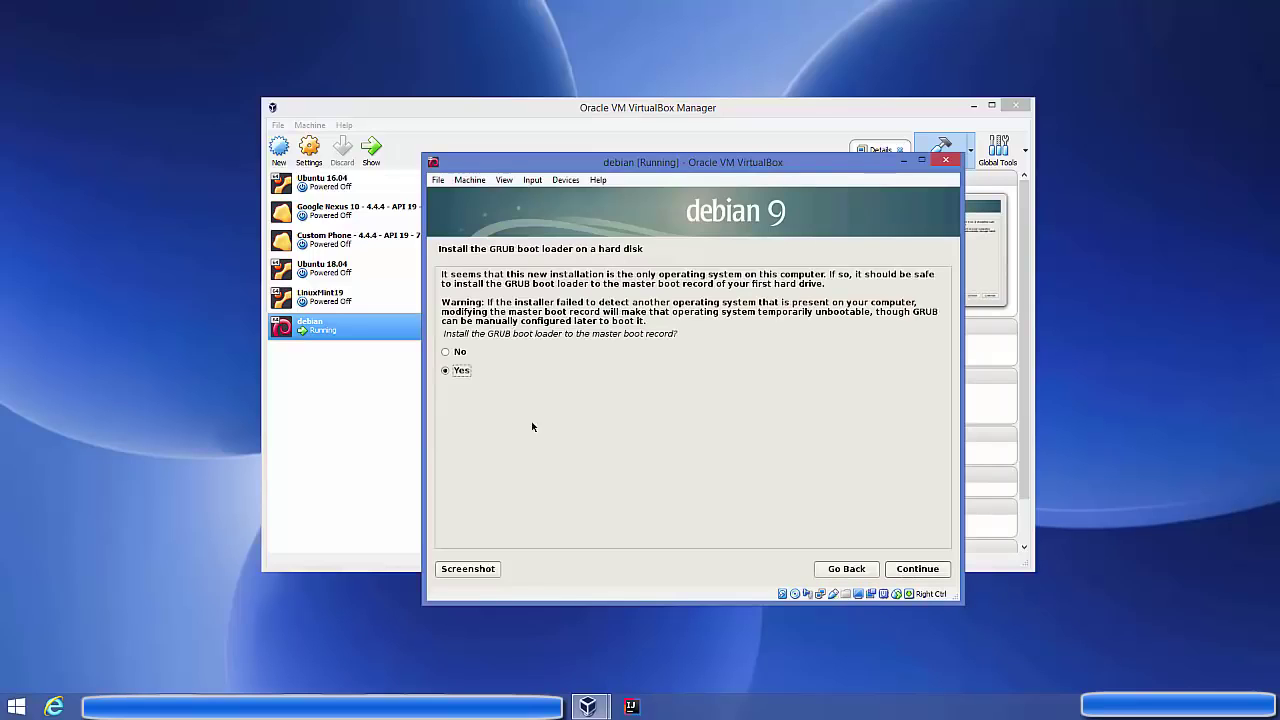
Install the GRUB boot loader to the master boot record on /dev/sda
click(906, 571)
click(479, 345)
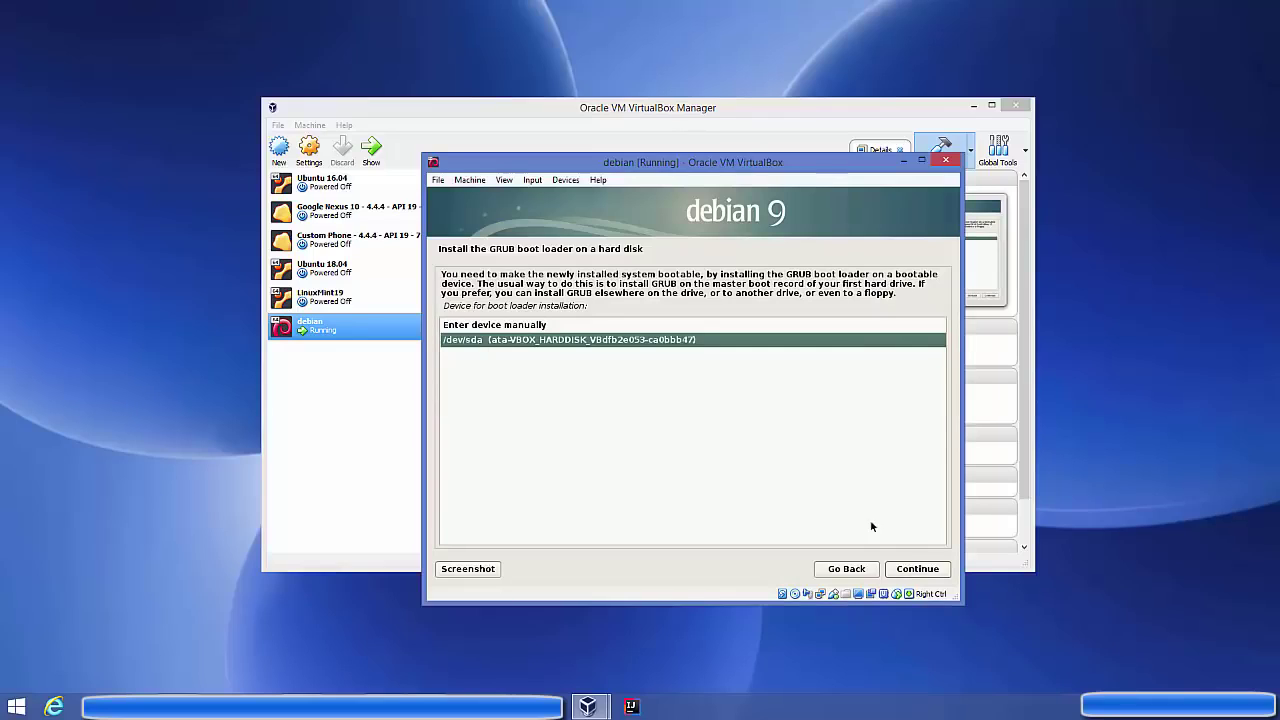
click(900, 567)
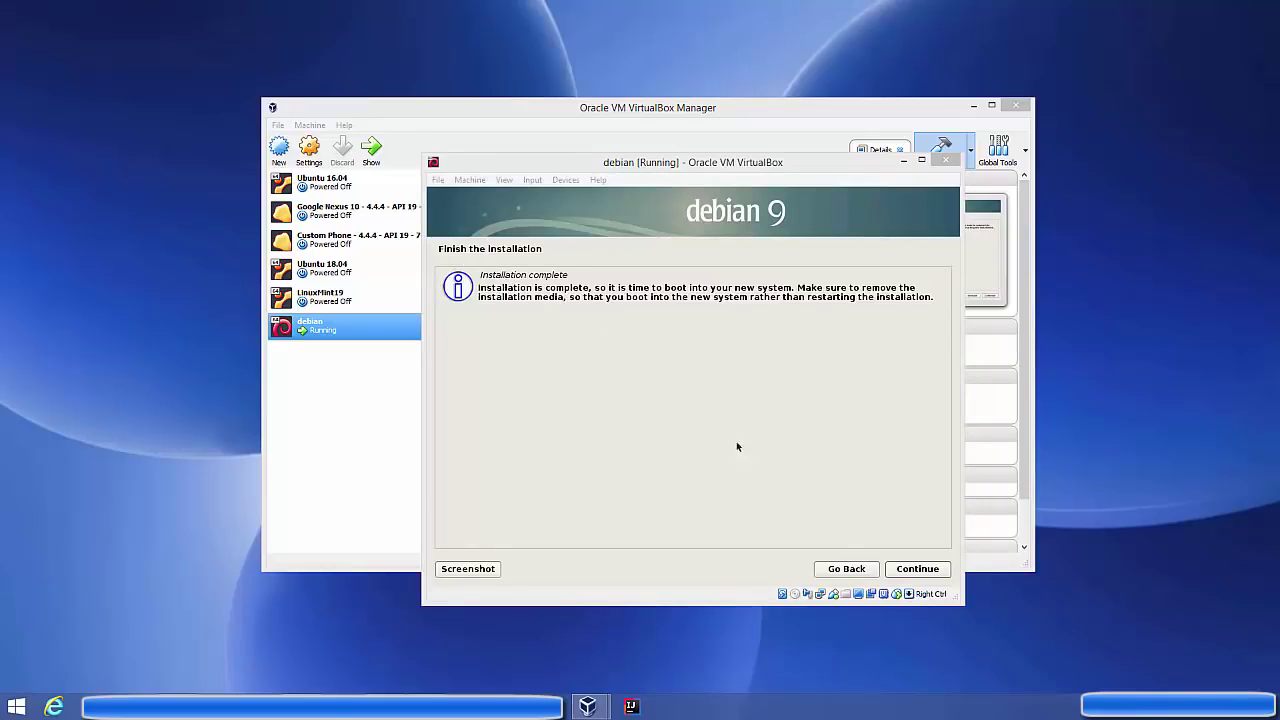
Finish installing so Debian reboots to its GNOME login, keep the VM running, and show VirtualBox Manager
click(910, 569)
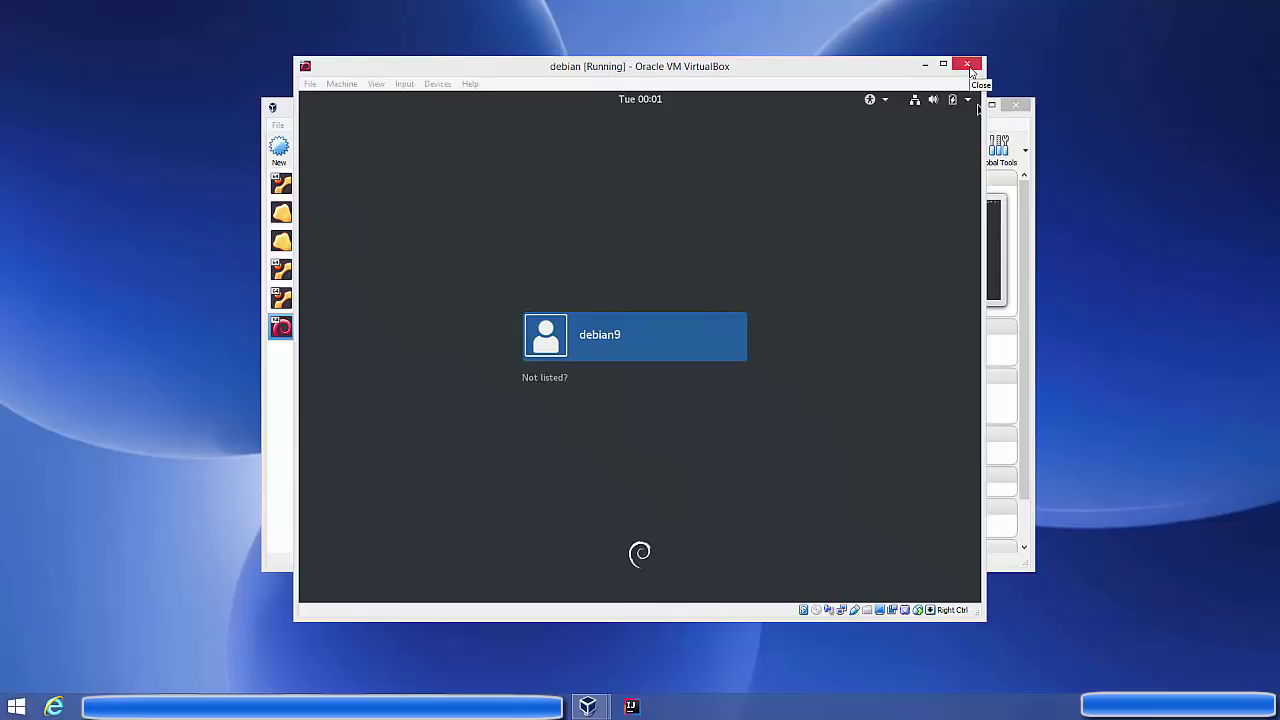
click(967, 65)
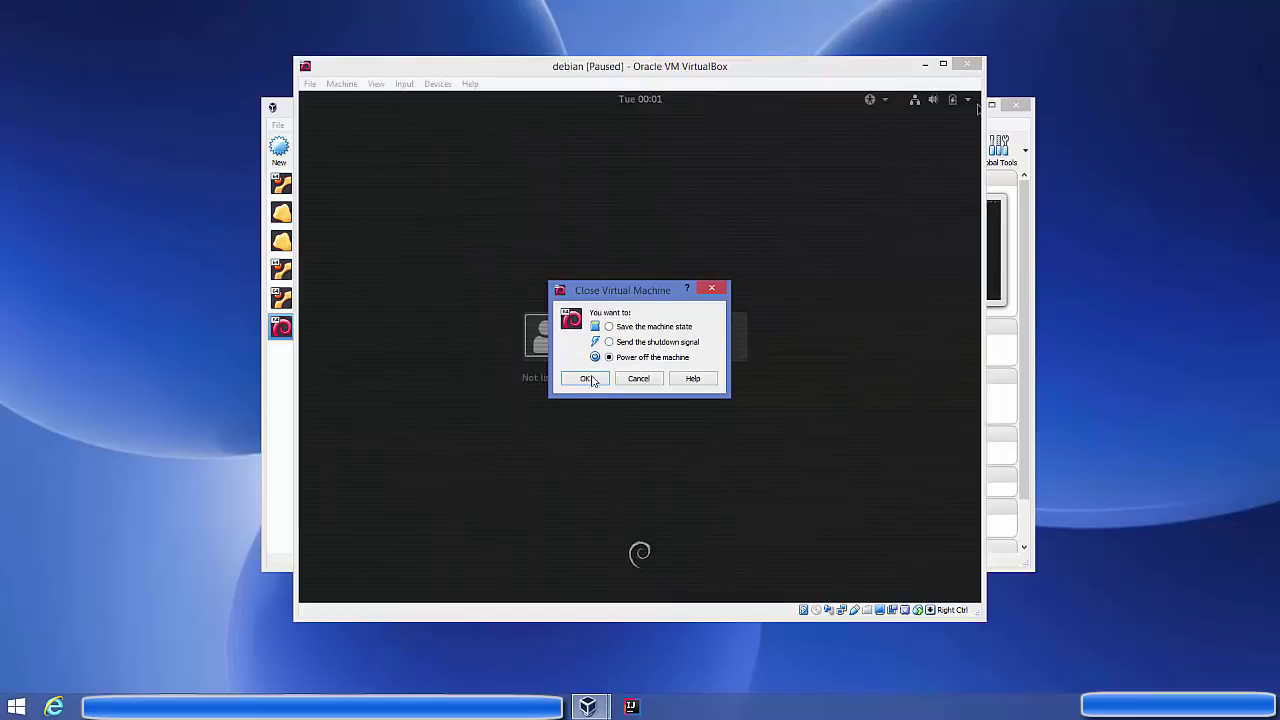
click(637, 379)
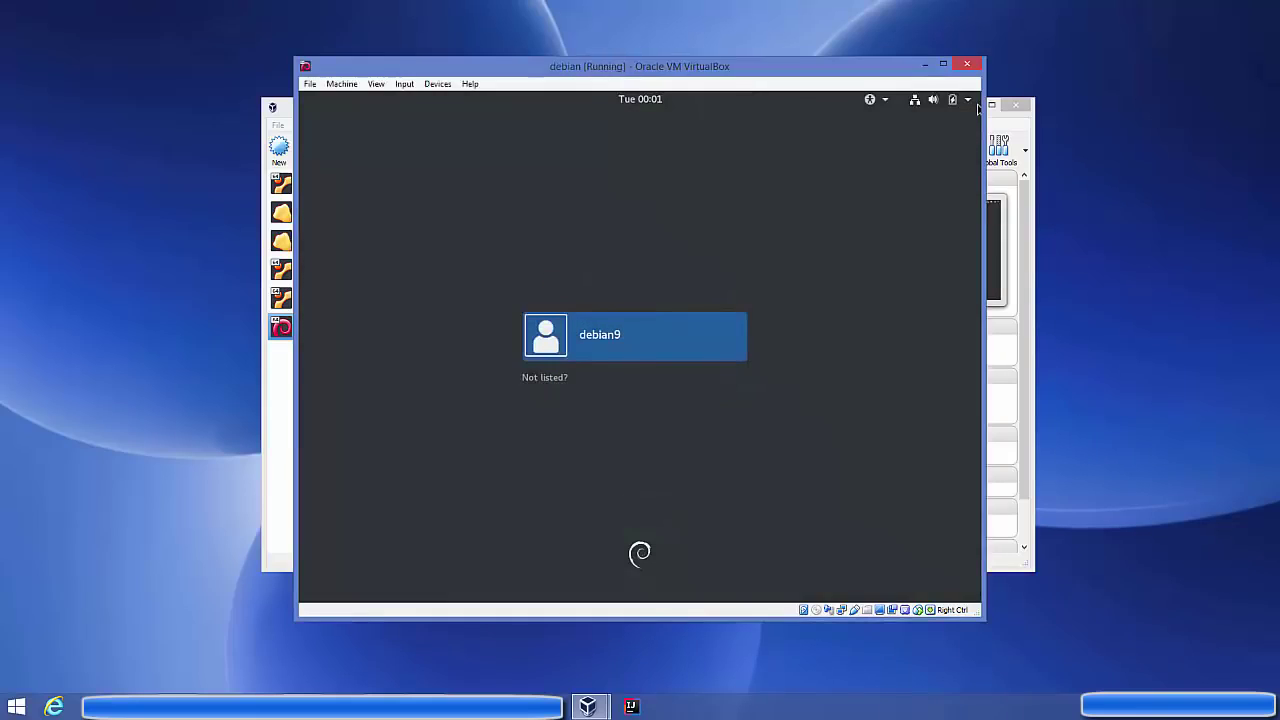
click(281, 387)
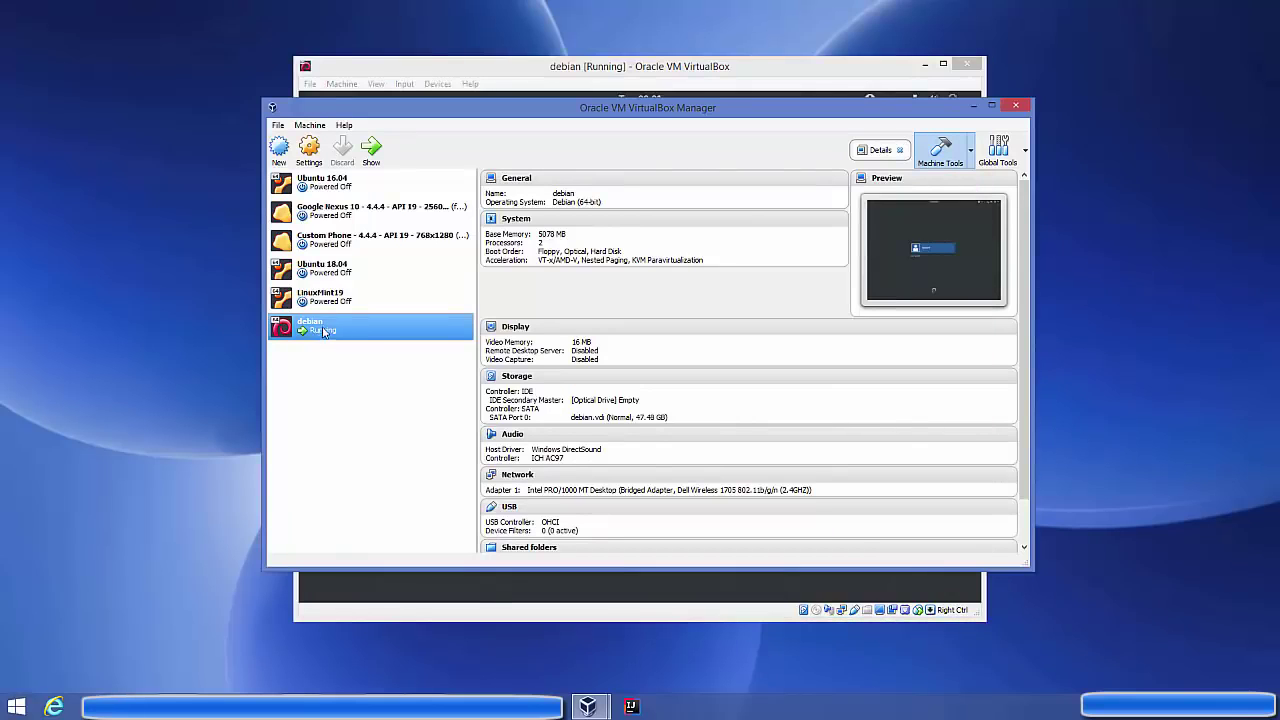
Log in to the Debian guest desktop with the user's password
click(371, 160)
text(1234)
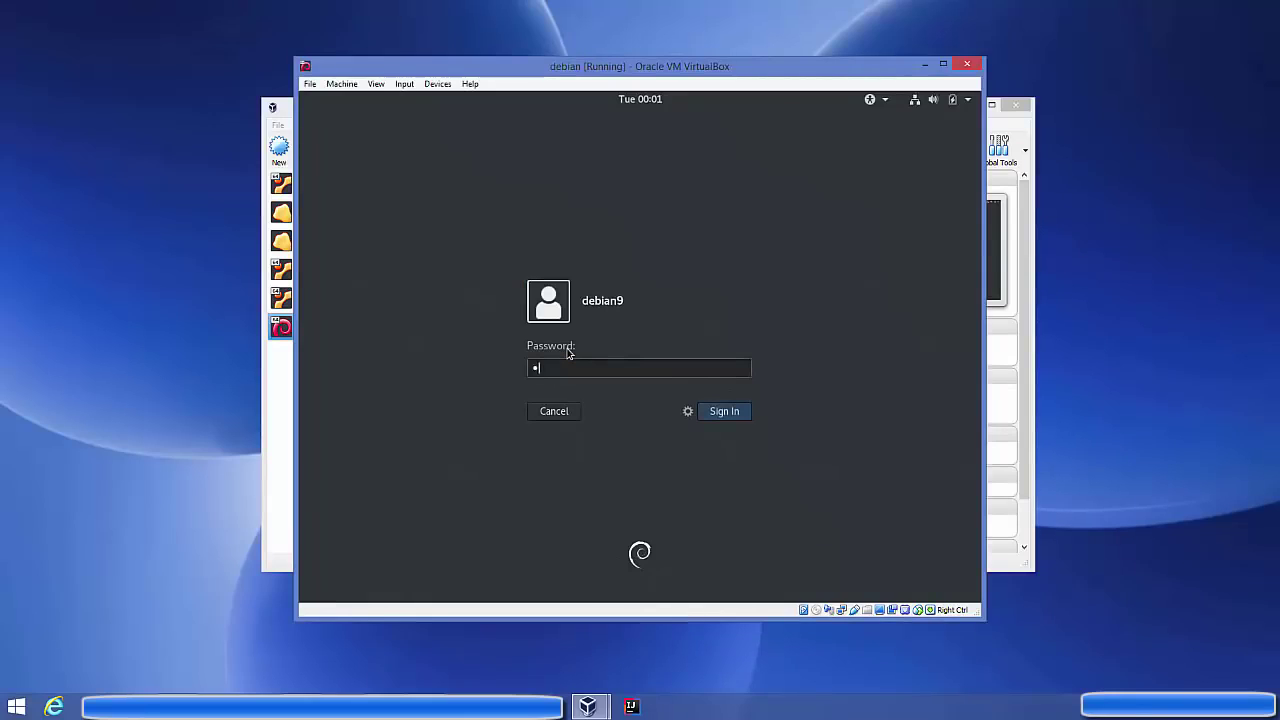
key(Return)
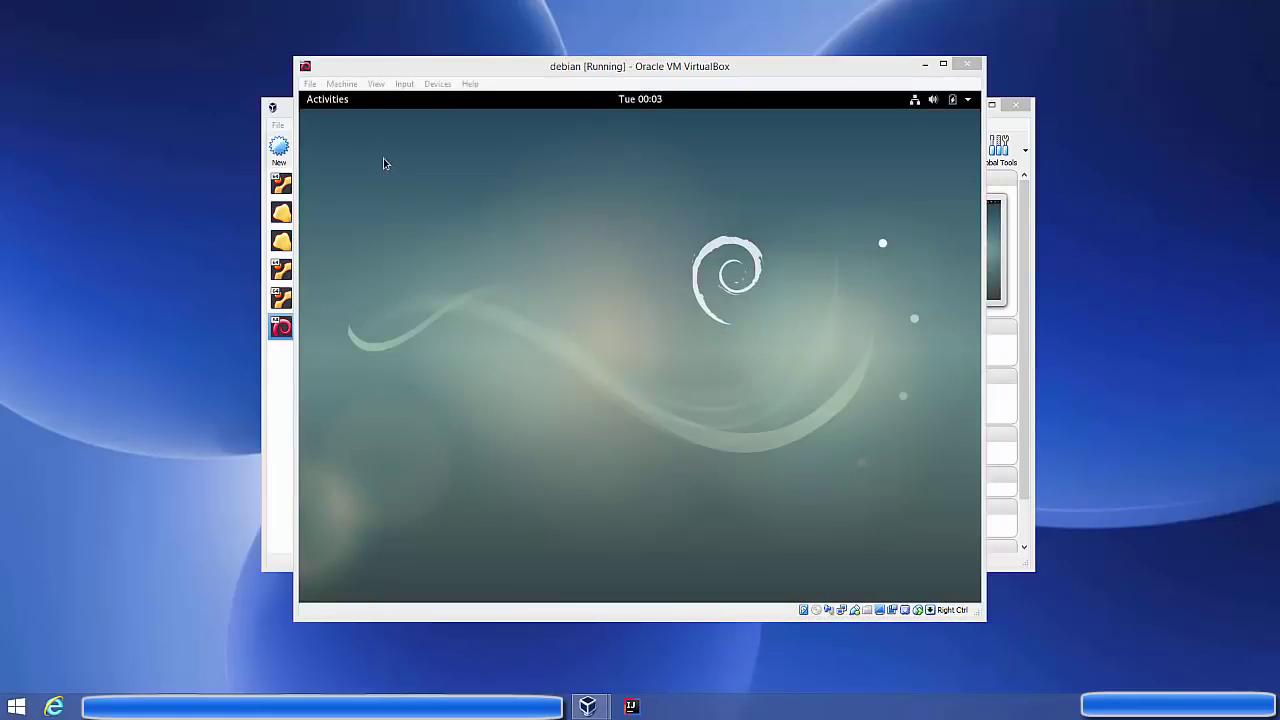
Search Activities for 'term' and launch Terminal
click(335, 110)
click(335, 110)
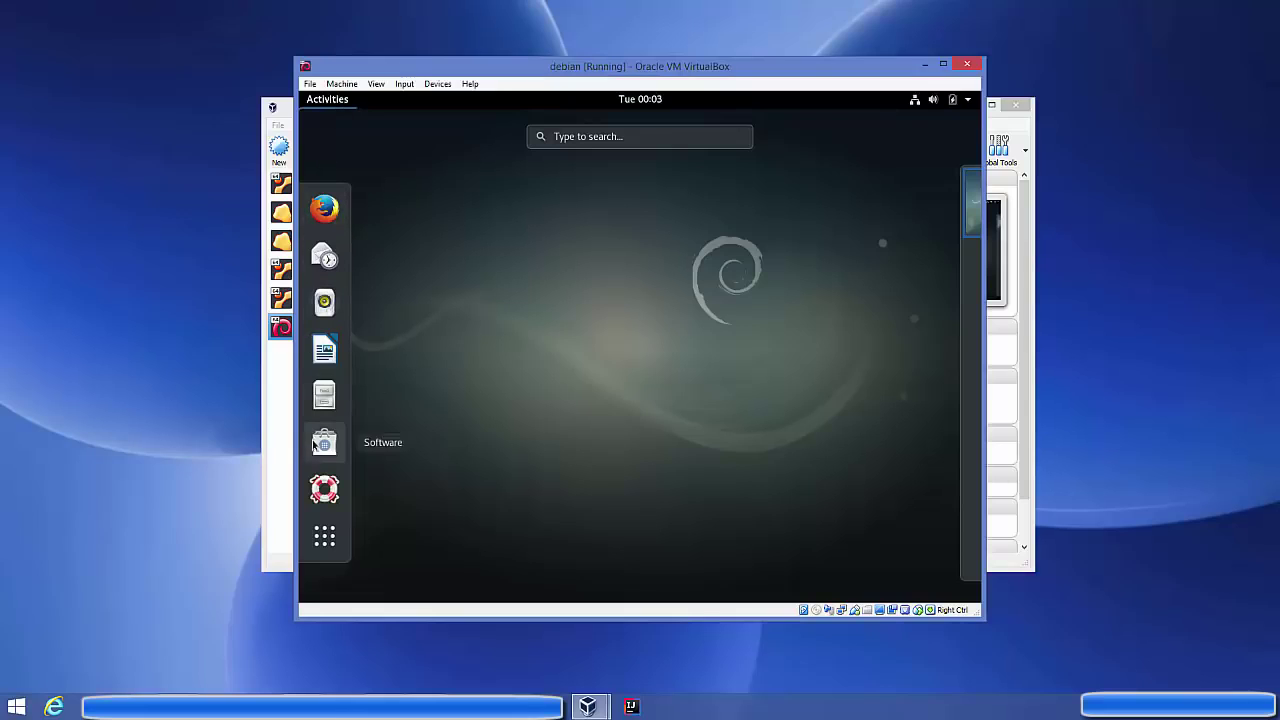
click(597, 136)
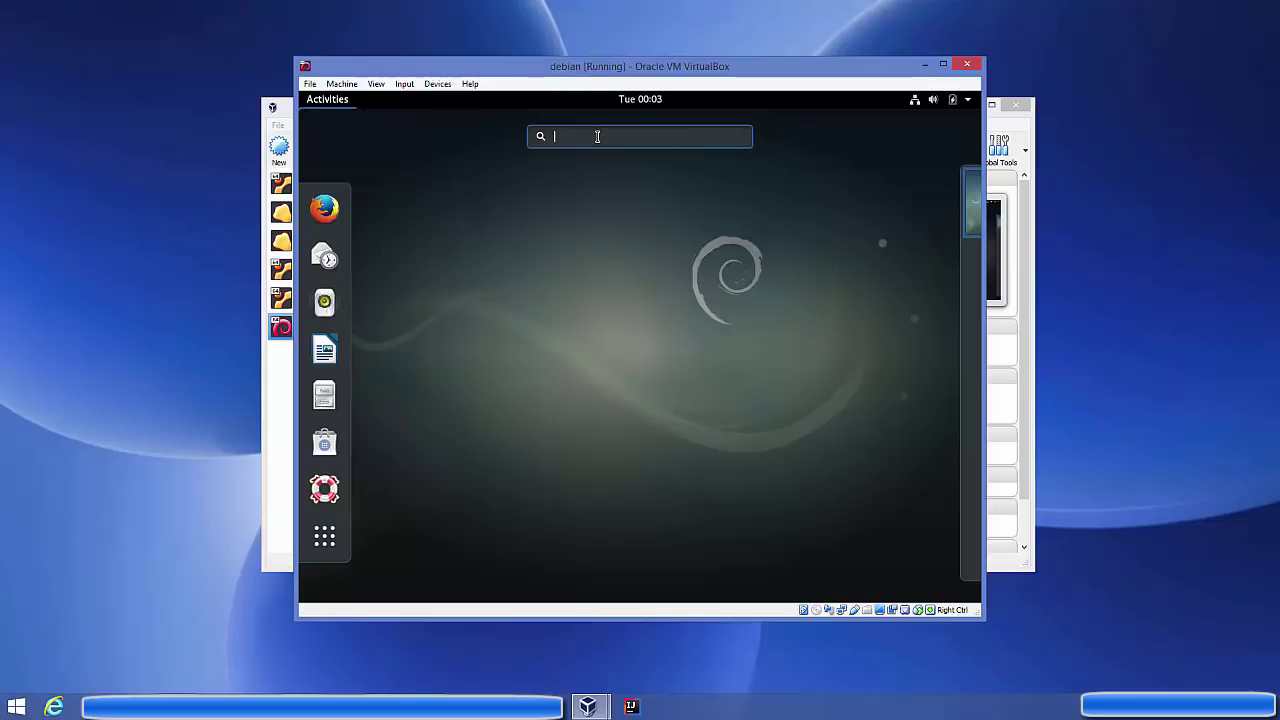
text(t)
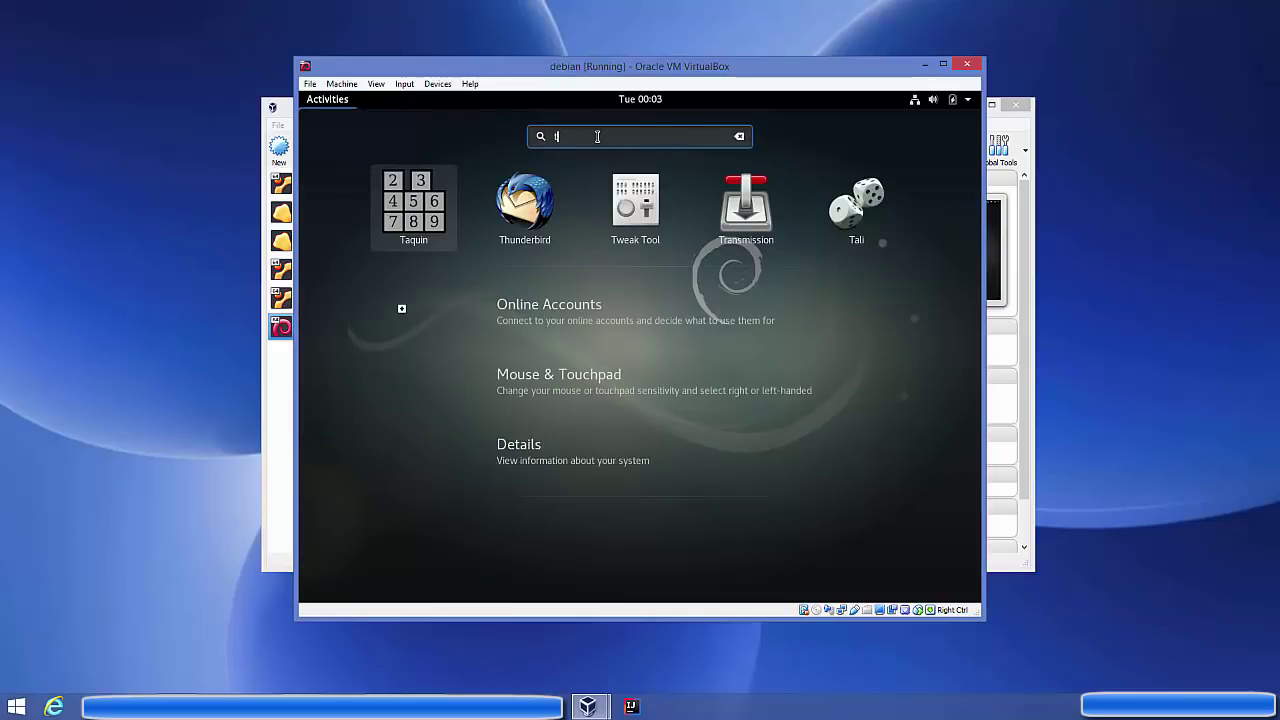
text(ermi)
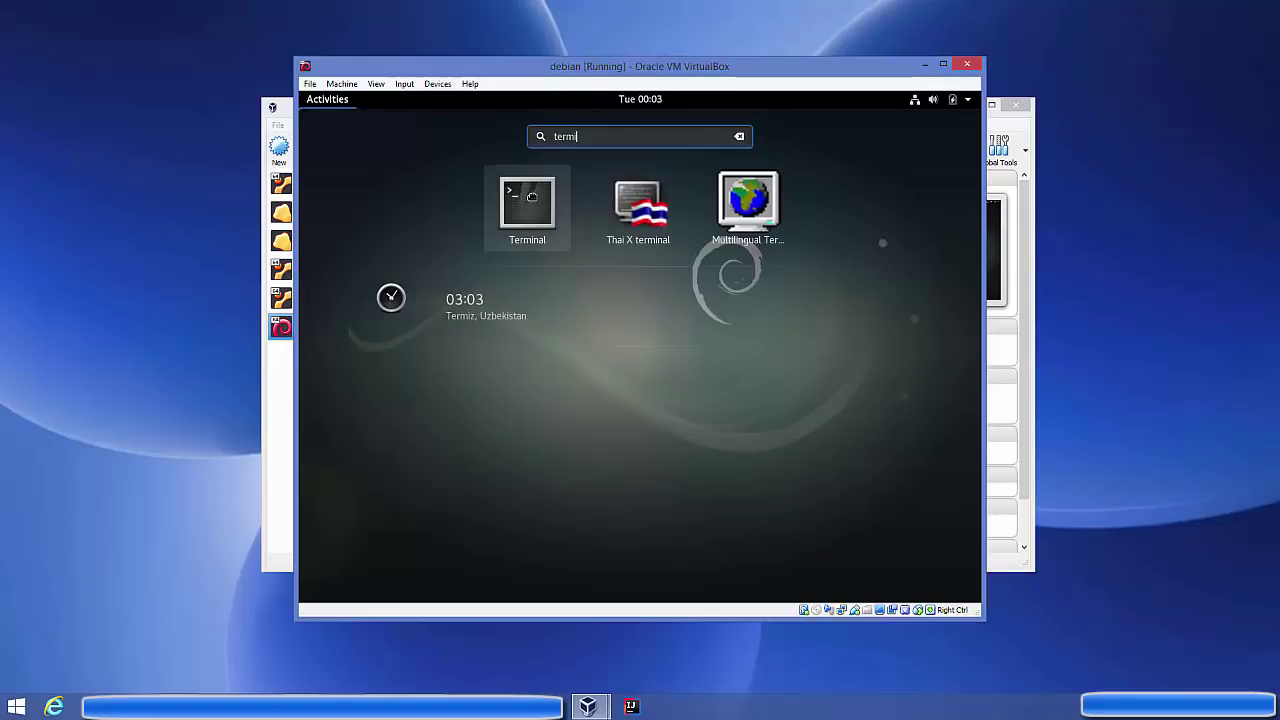
key(Return)
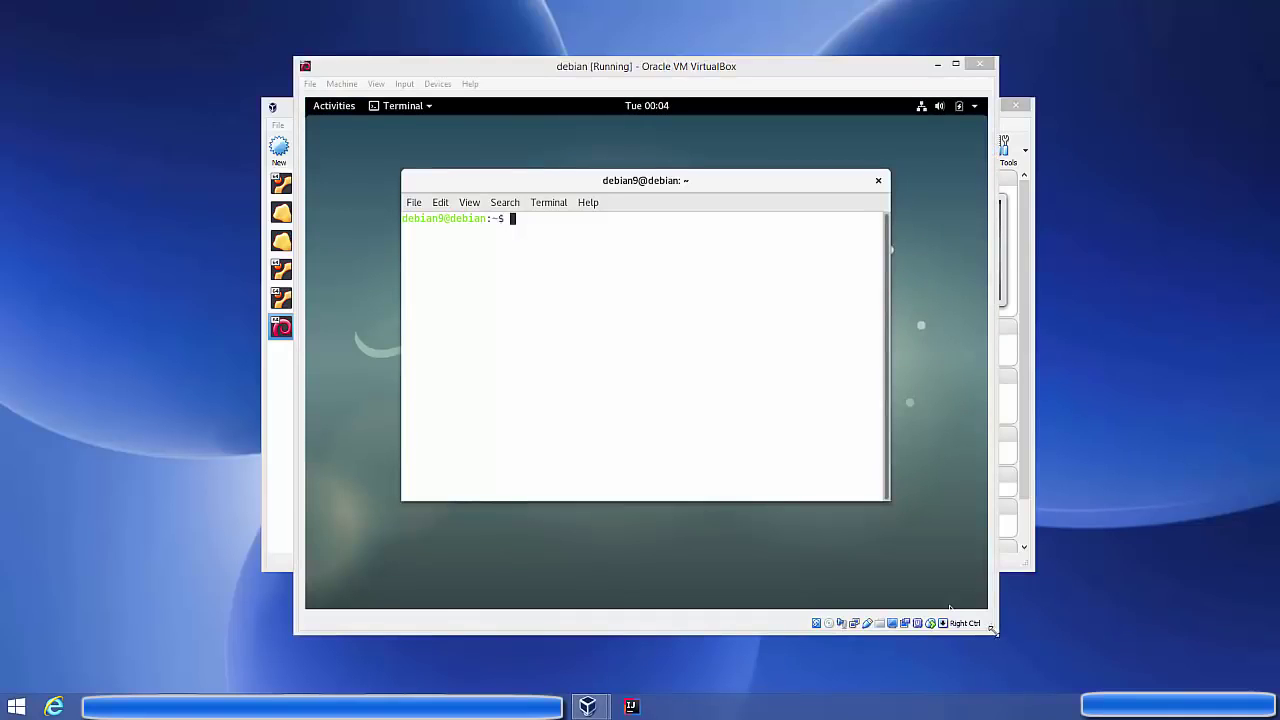
Enlarge the VM window and the terminal text size, and nudge the terminal left
mouse_move(996, 632)
mouse_down()
mouse_move(1132, 652)
mouse_move(999, 628)
mouse_up()
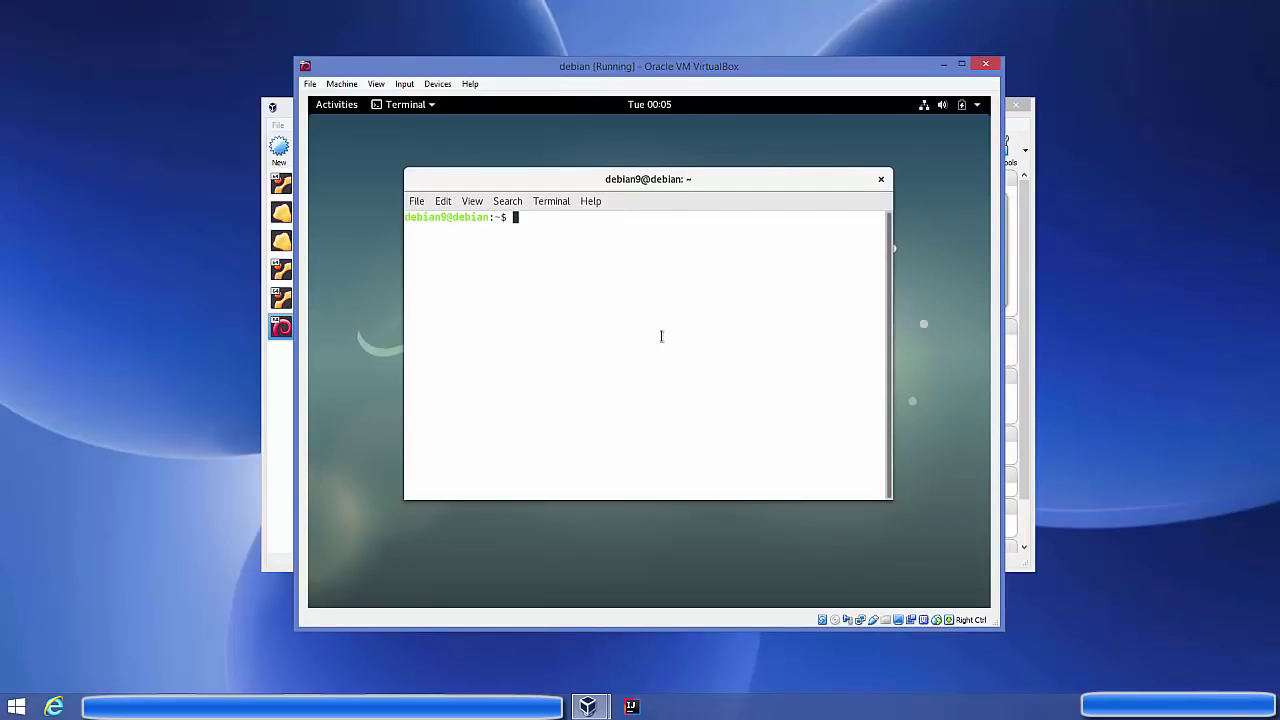
click(471, 201)
click(490, 259)
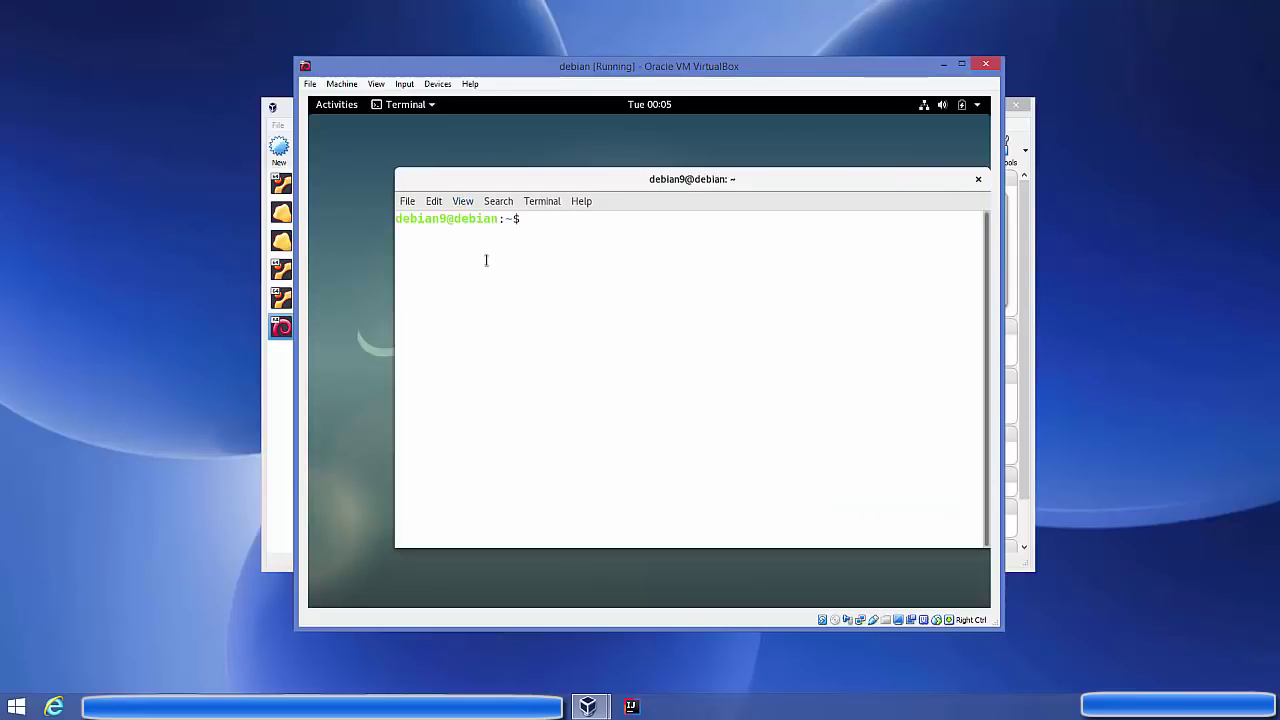
drag(534, 183, 507, 190)
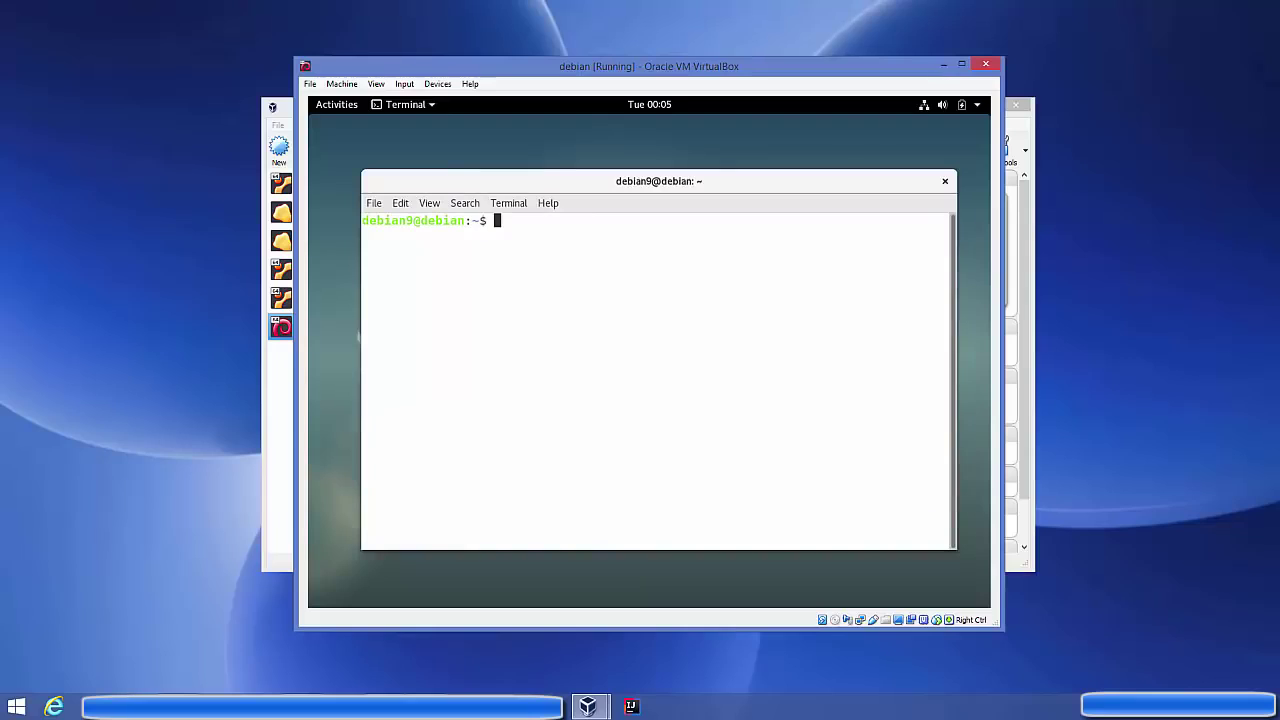
Run 'sudo apt-get update && sudo apt-get upgrade', which fails because debian9 isn't a sudoer
text(sudo apt-get update && su)
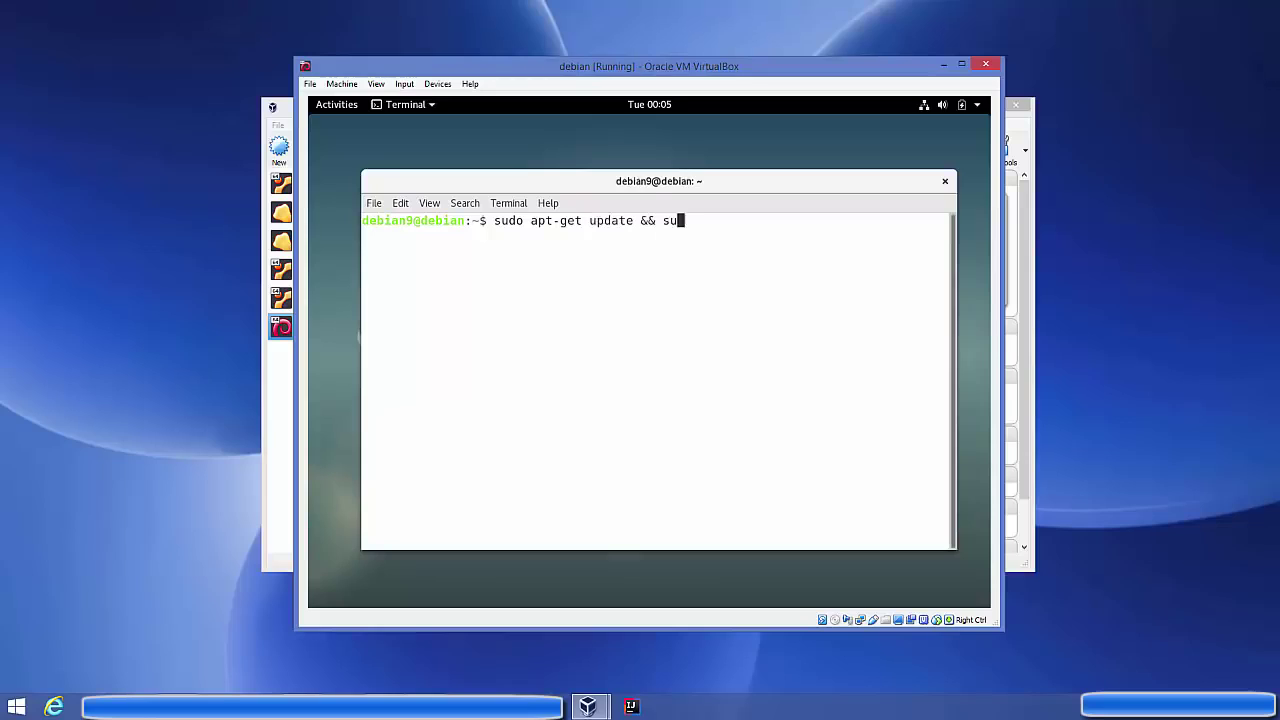
text(do apt-get upgrade)
key(Return)
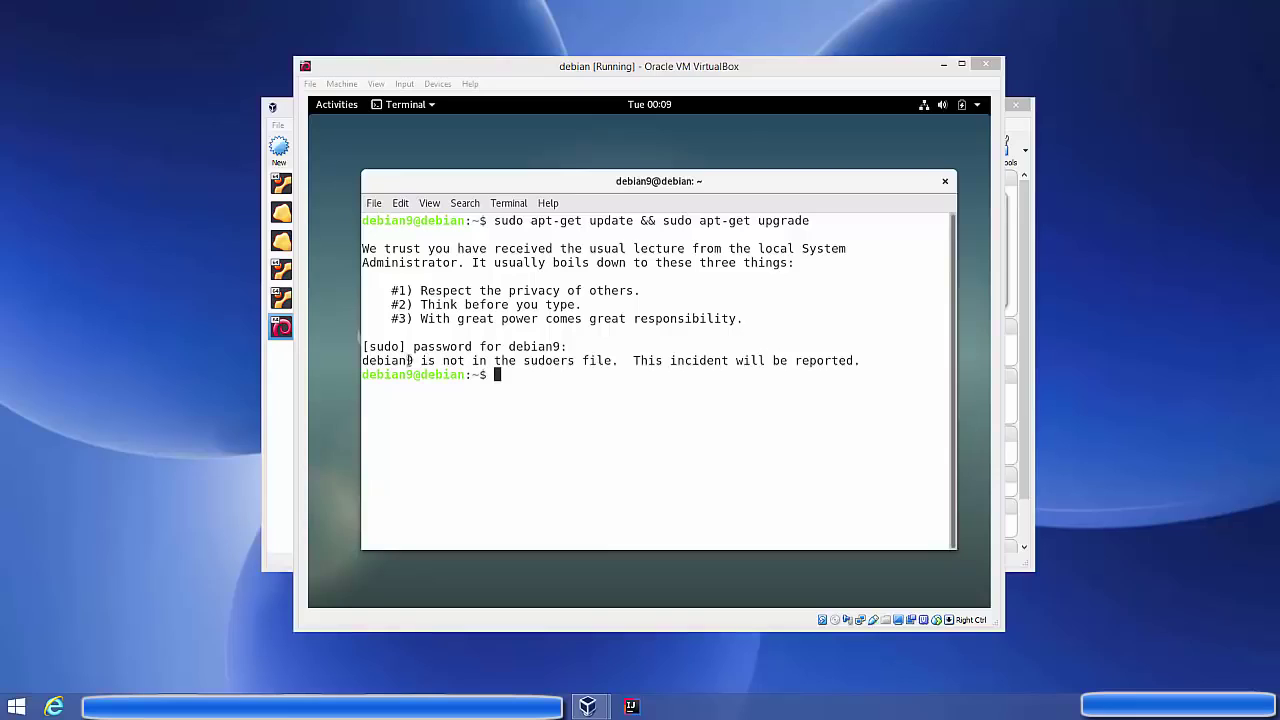
click(545, 377)
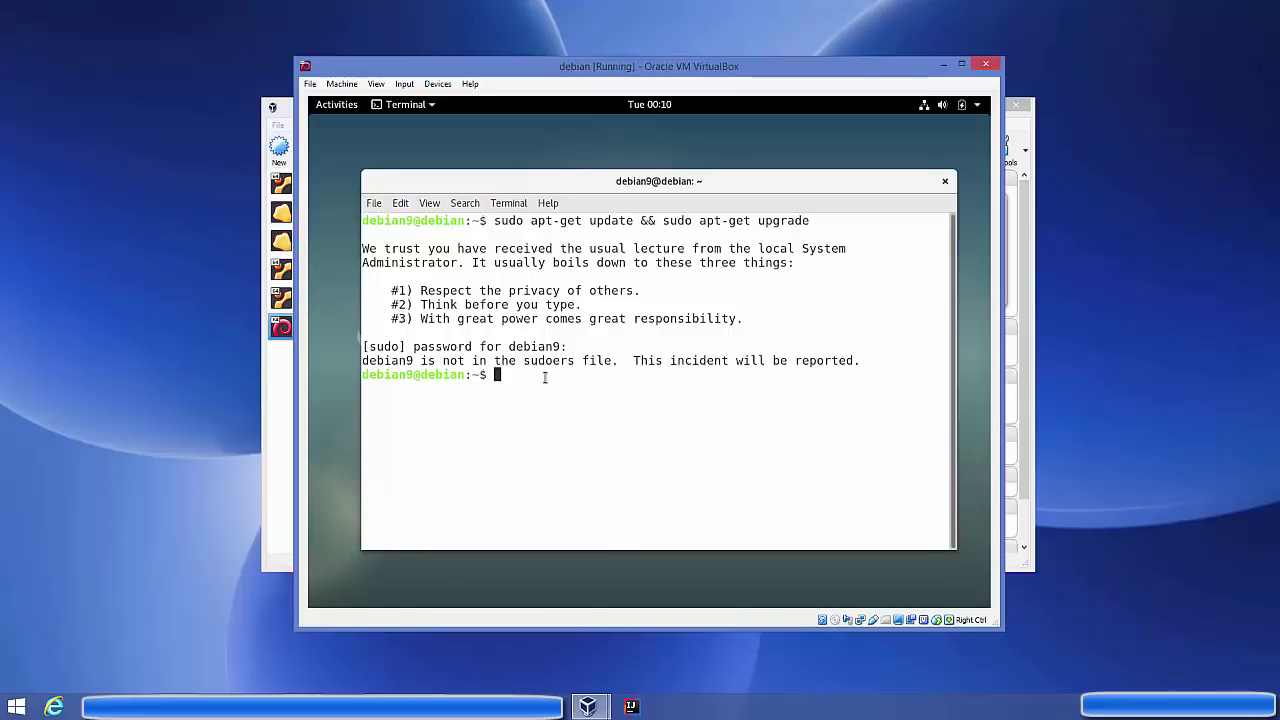
Switch to a root login shell with 'su -' and the root password
text(su -)
key(Return)
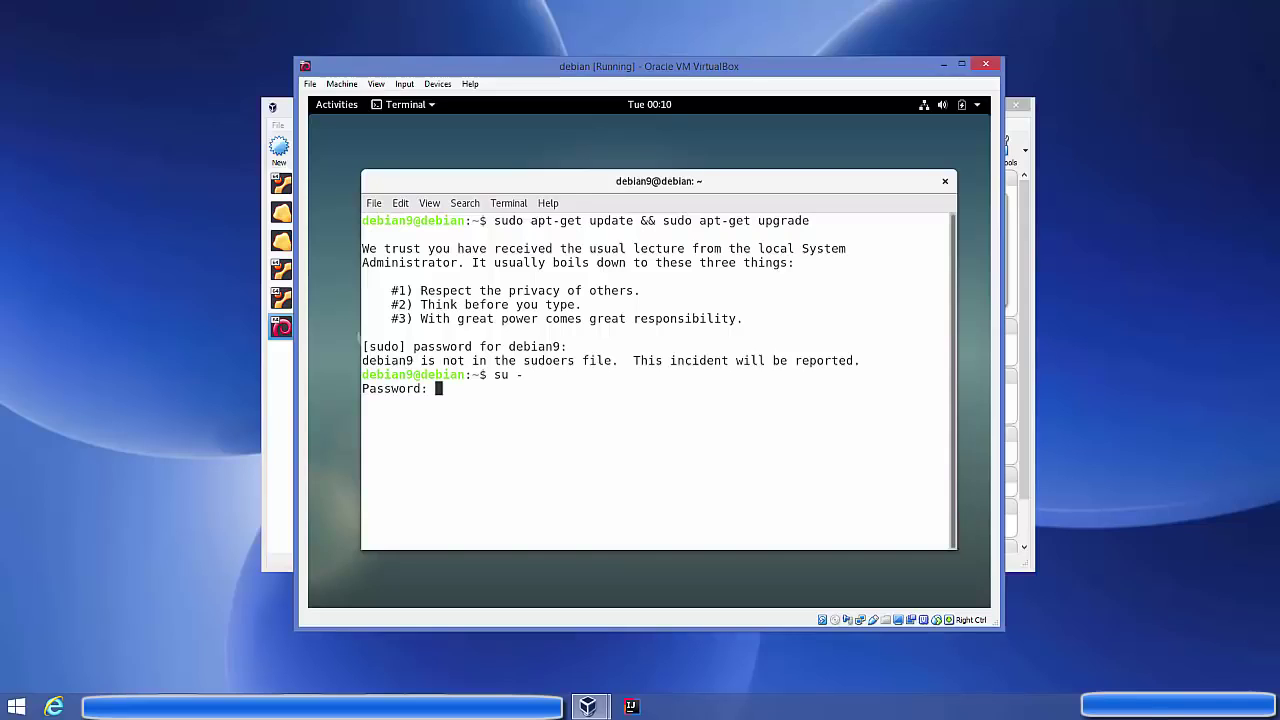
key(Return)
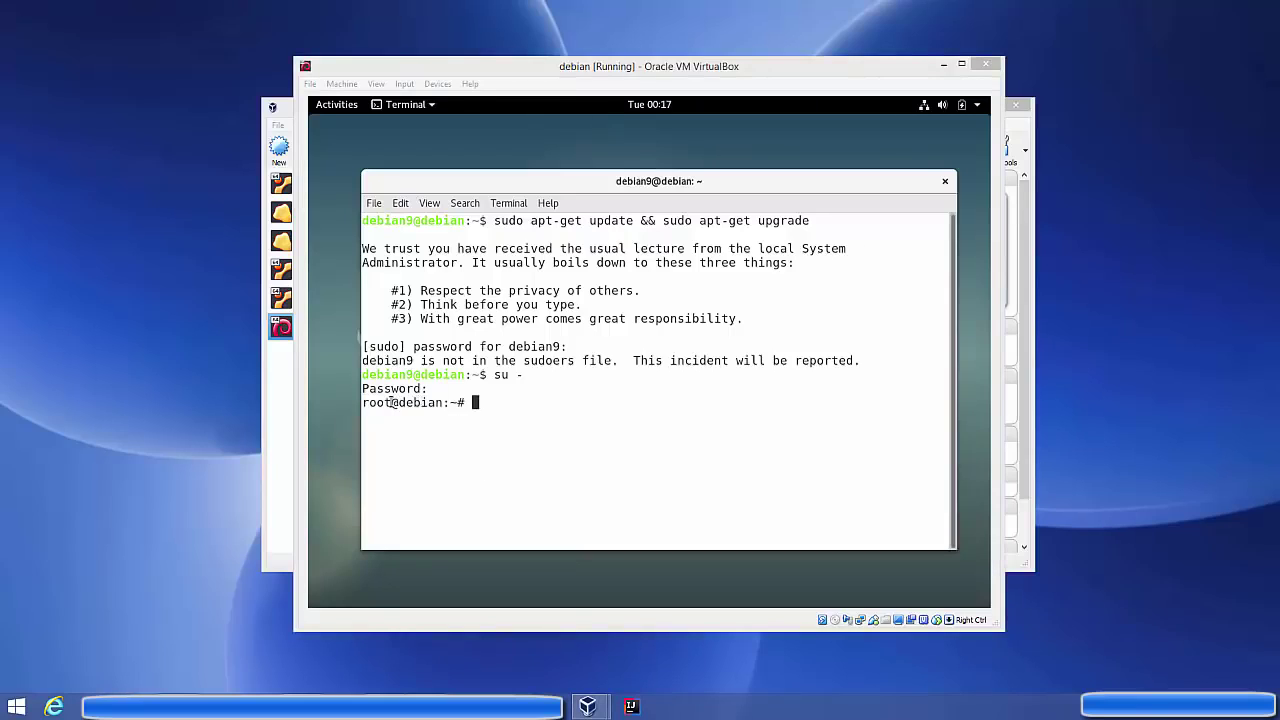
Highlight parts of the root prompt, then type 'visudo' at it
drag(478, 401, 459, 401)
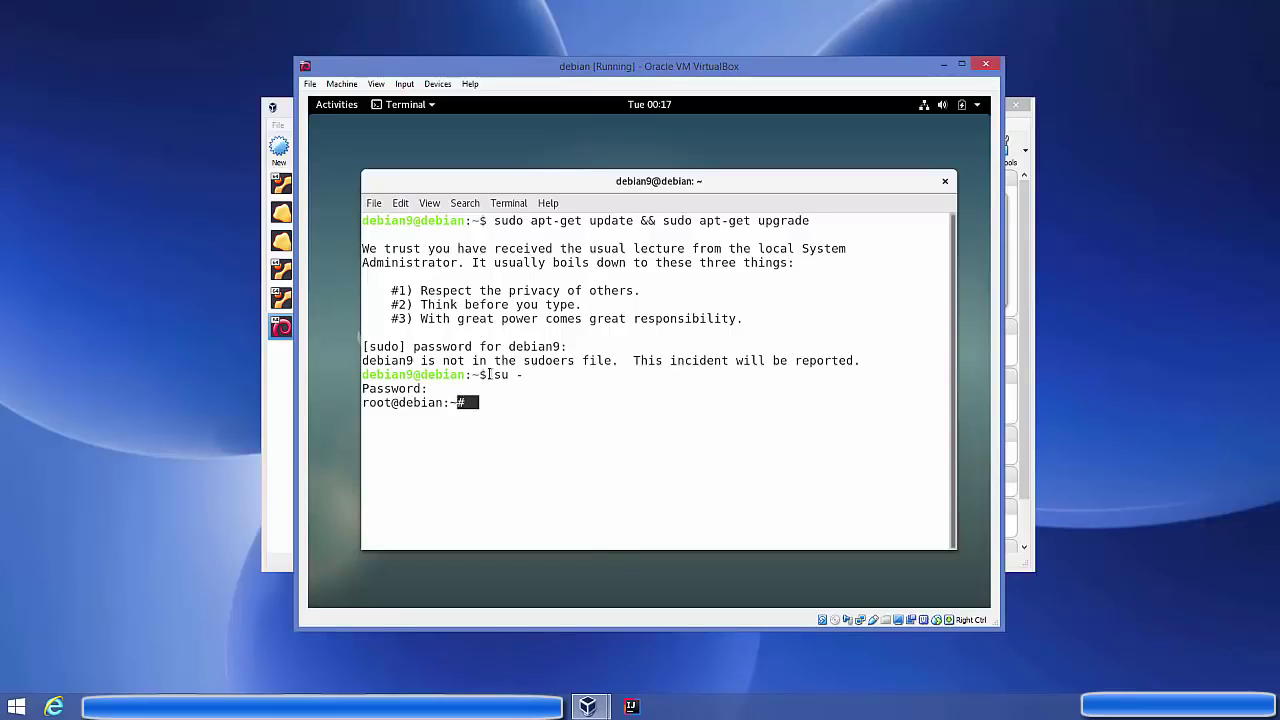
click(484, 374)
drag(494, 375, 512, 375)
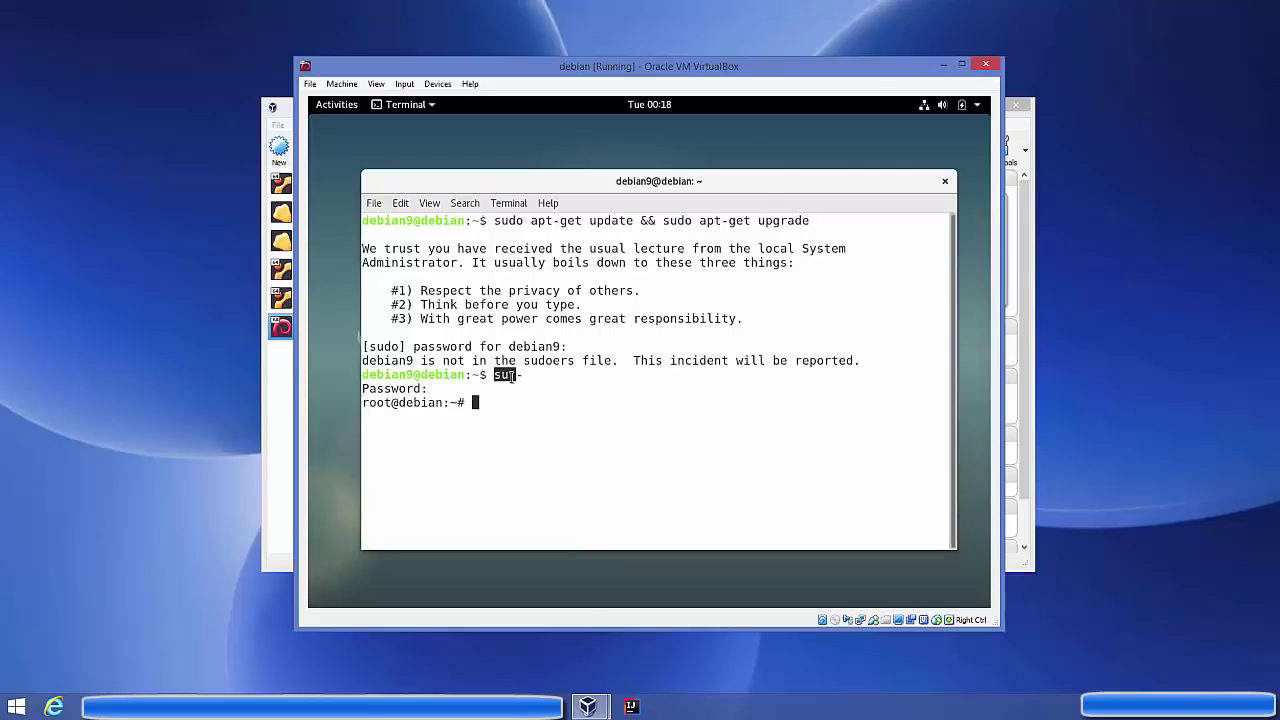
click(466, 402)
drag(390, 402, 362, 402)
click(362, 402)
text(visudo)
Open sudoers with visudo and copy the root ALL=(ALL:ALL) ALL privilege line
key(Return)
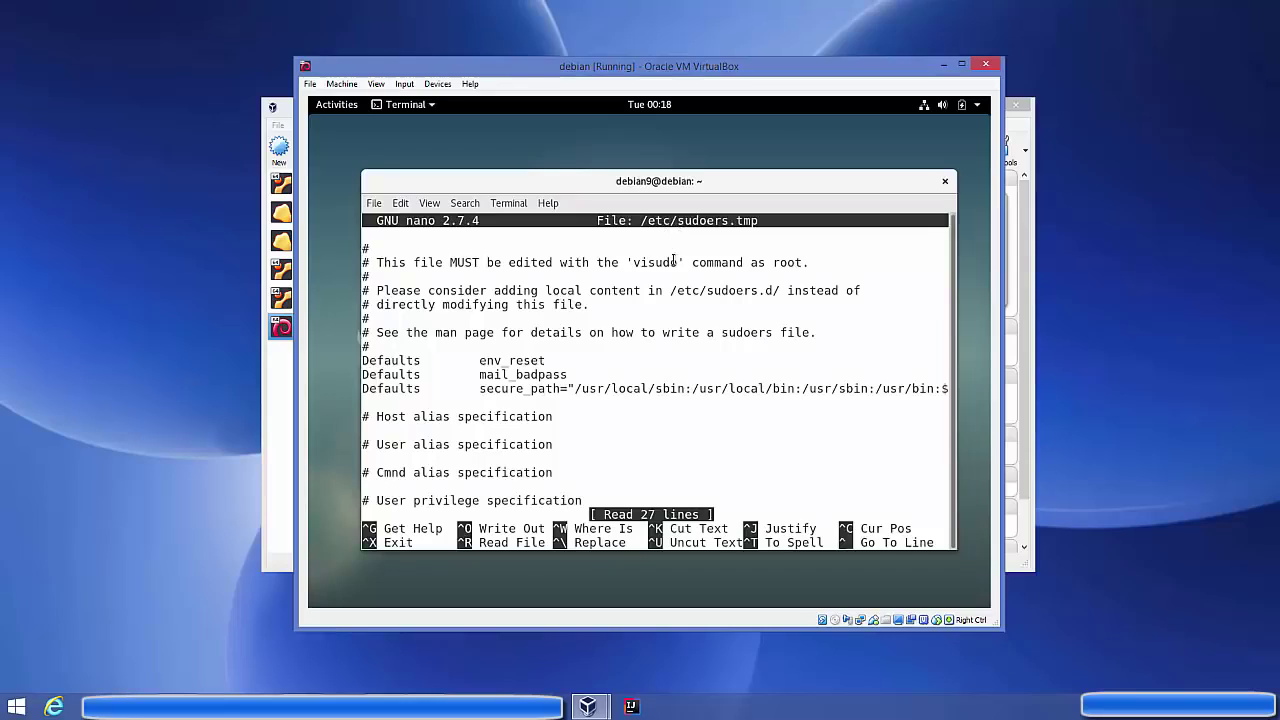
key(Down)
key(Down)
key(Down)
key(Down)
key(Down)
key(Down)
key(Down)
key(Down)
key(Down)
key(Down)
key(Down)
key(Down)
key(Down)
key(Down)
key(Down)
key(Down)
key(Down)
key(Down)
key(Down)
key(Down)
key(Up)
key(Up)
key(Up)
key(Up)
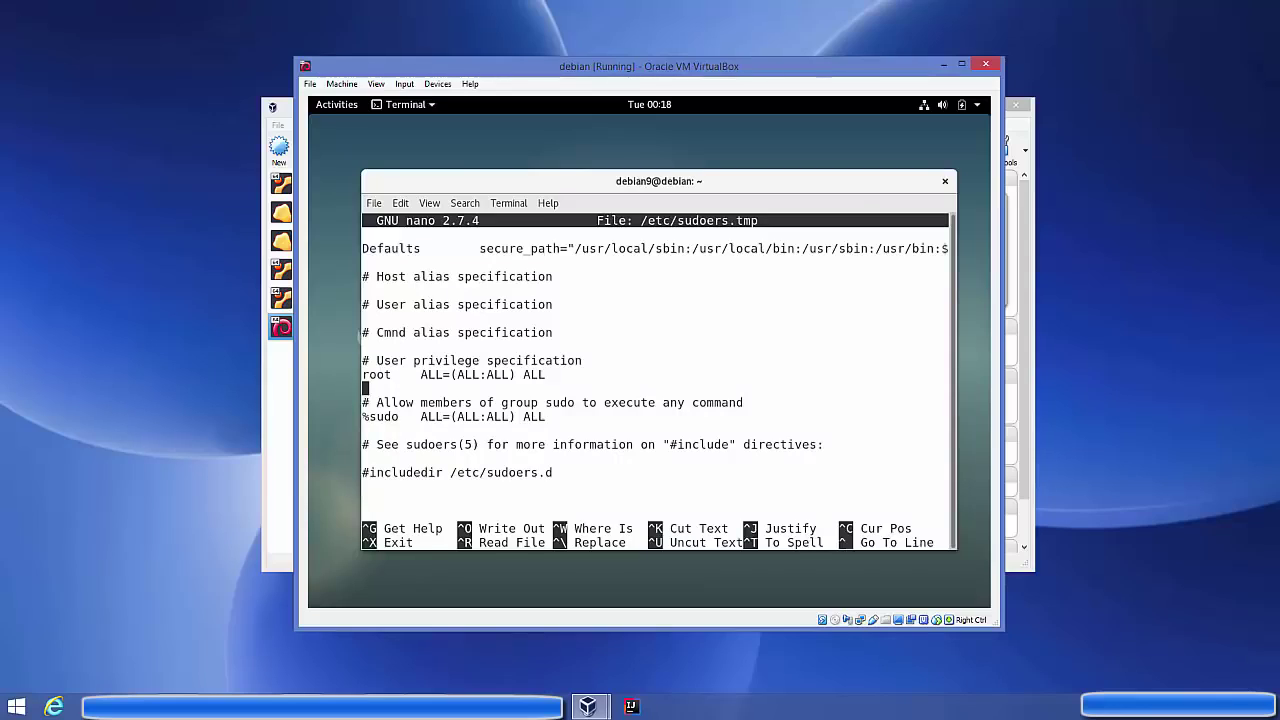
drag(553, 375, 377, 375)
click(560, 378)
drag(549, 375, 363, 375)
right_click(370, 376)
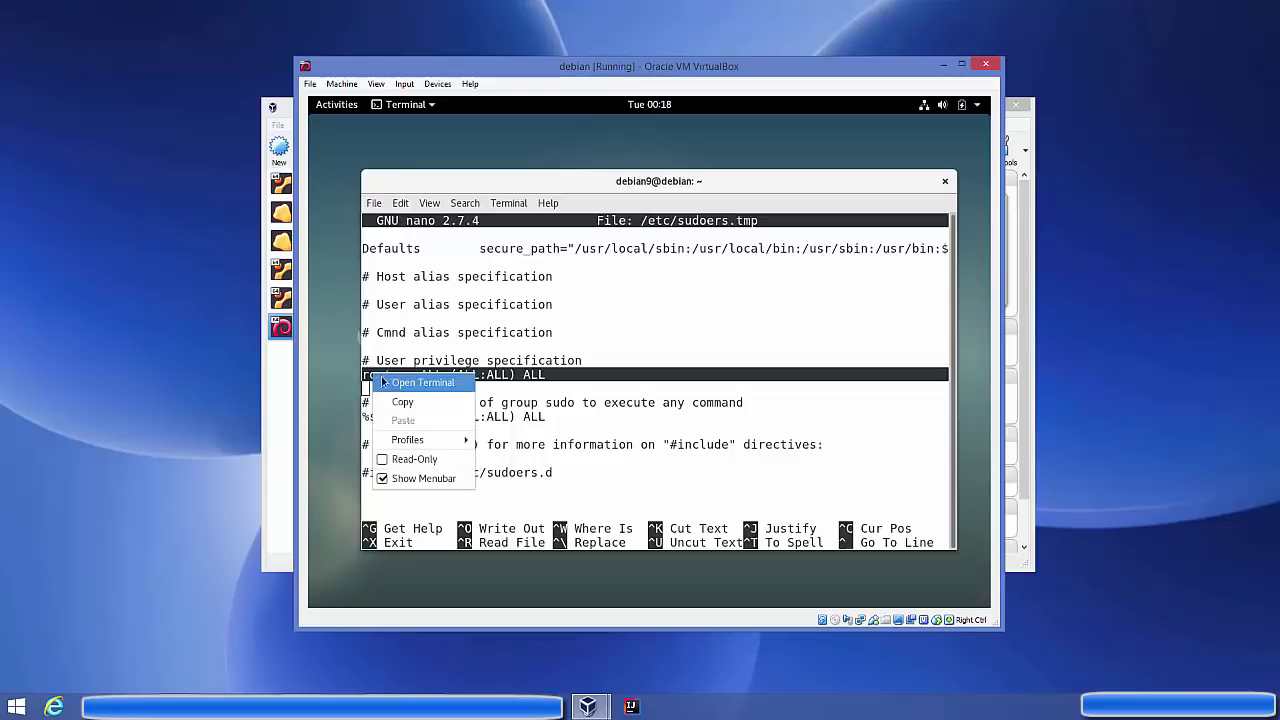
click(397, 401)
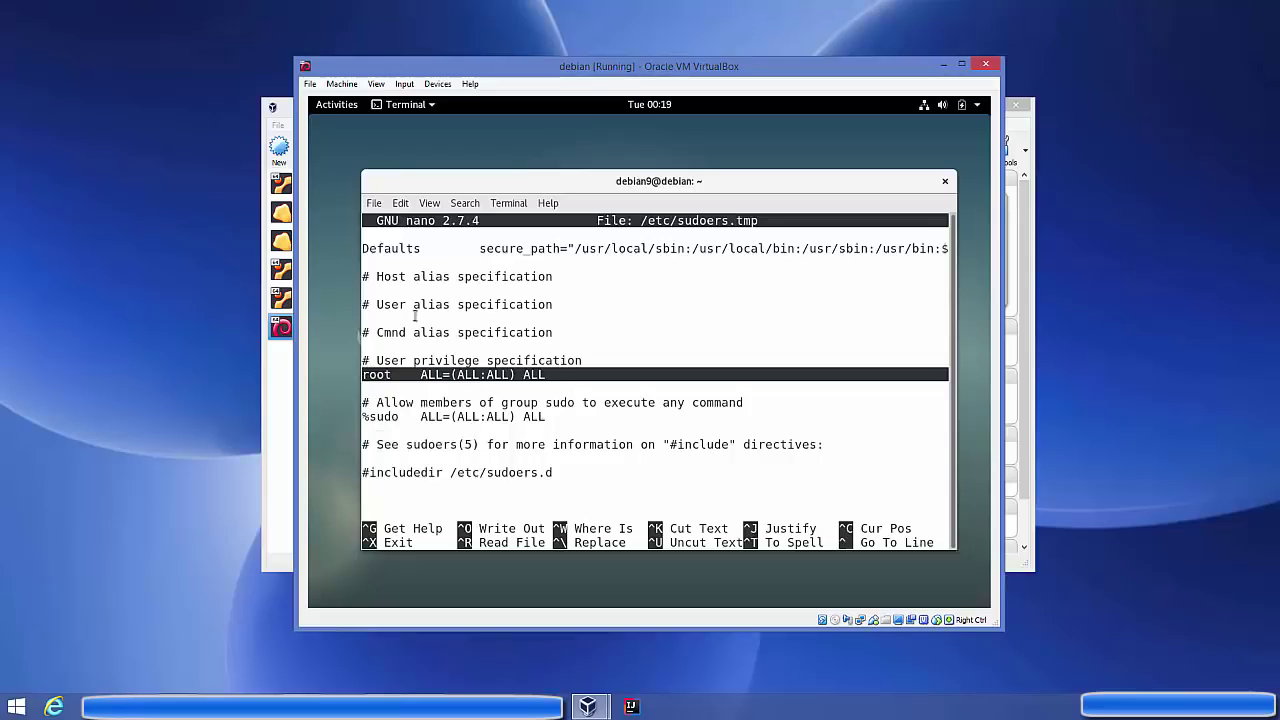
click(369, 386)
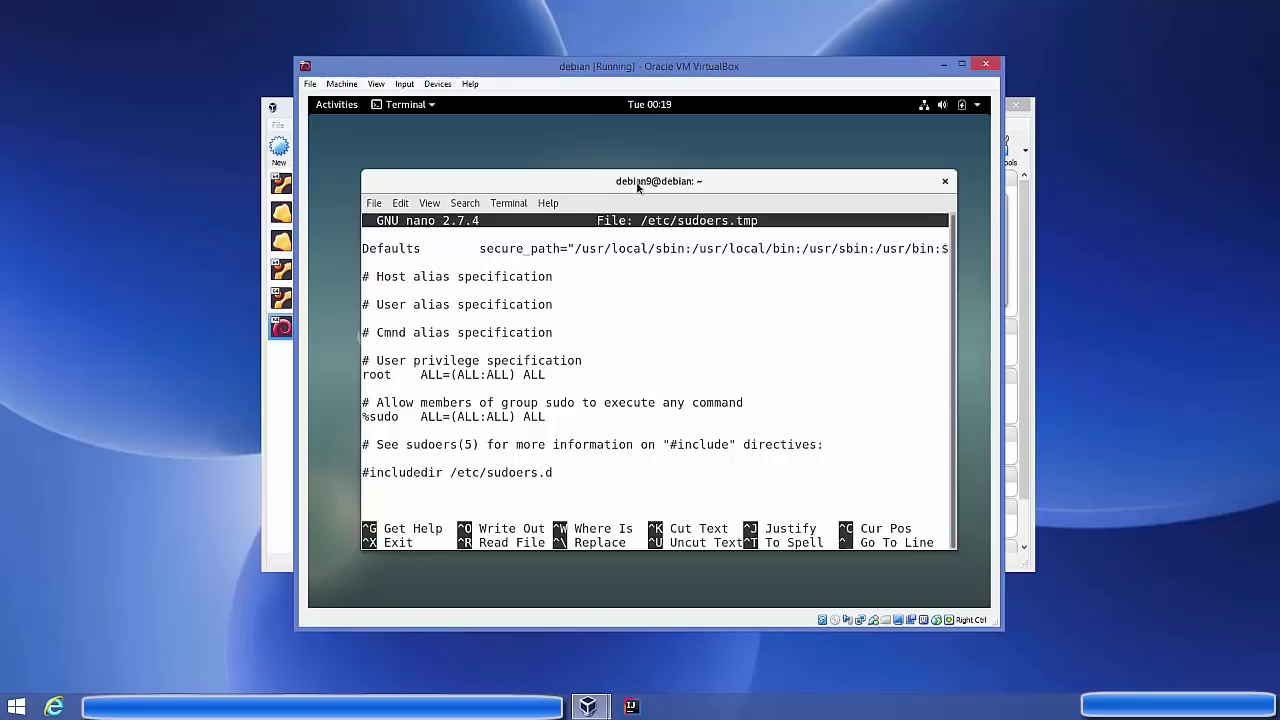
Paste the line, change root to debian9, and save and exit the sudoers file
right_click(448, 380)
click(480, 432)
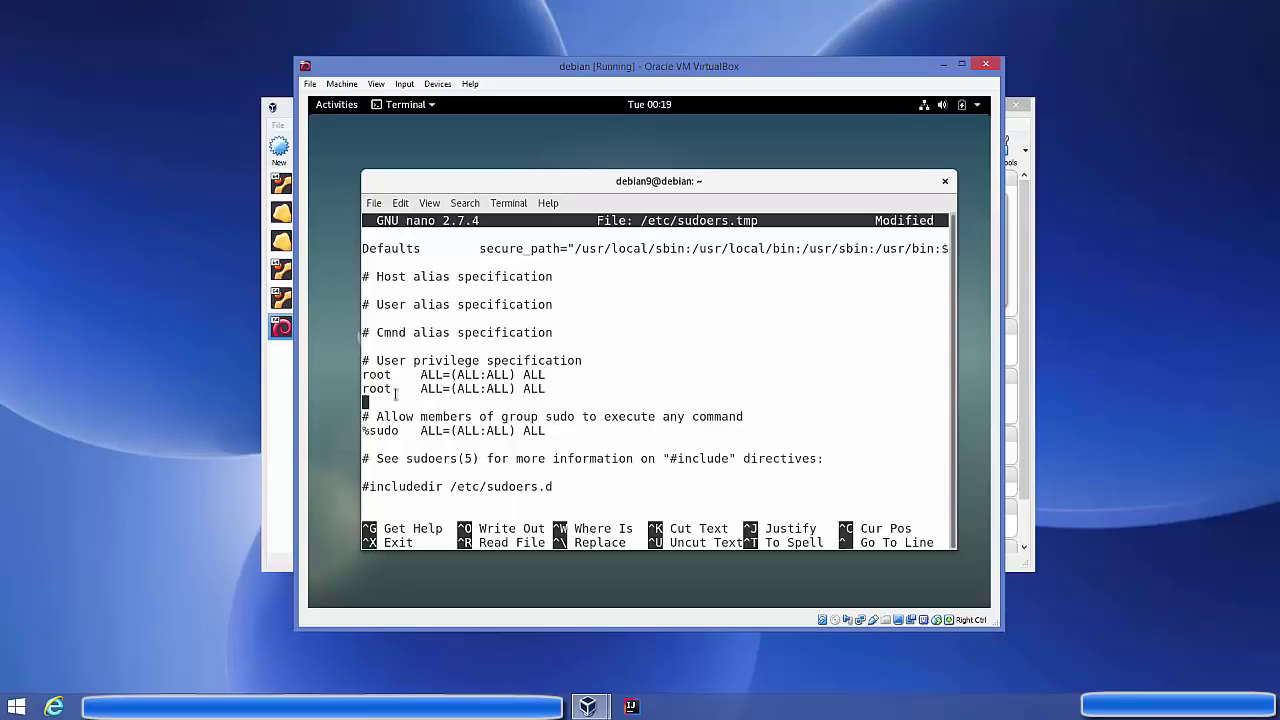
key(Up)
key(Right)
key(Right)
key(Right)
key(Right)
key(BackSpace)
key(BackSpace)
key(BackSpace)
key(BackSpace)
text(debian)
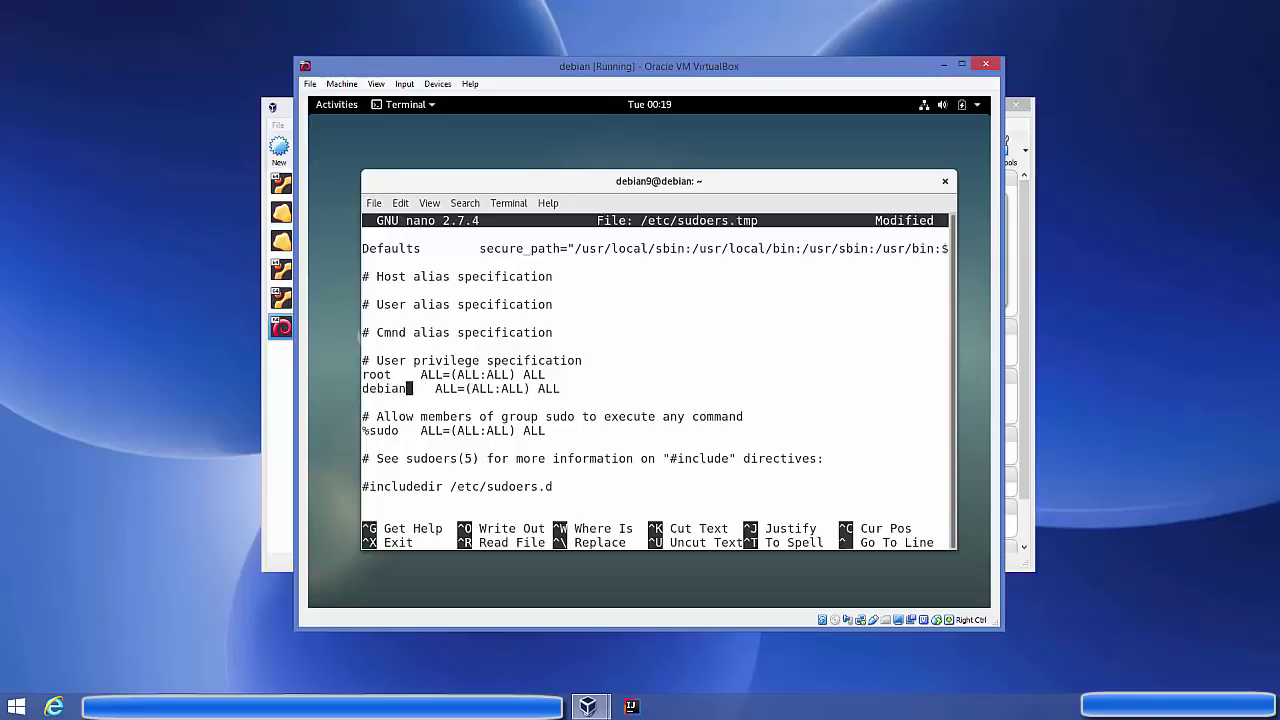
text(9)
double_click(366, 388)
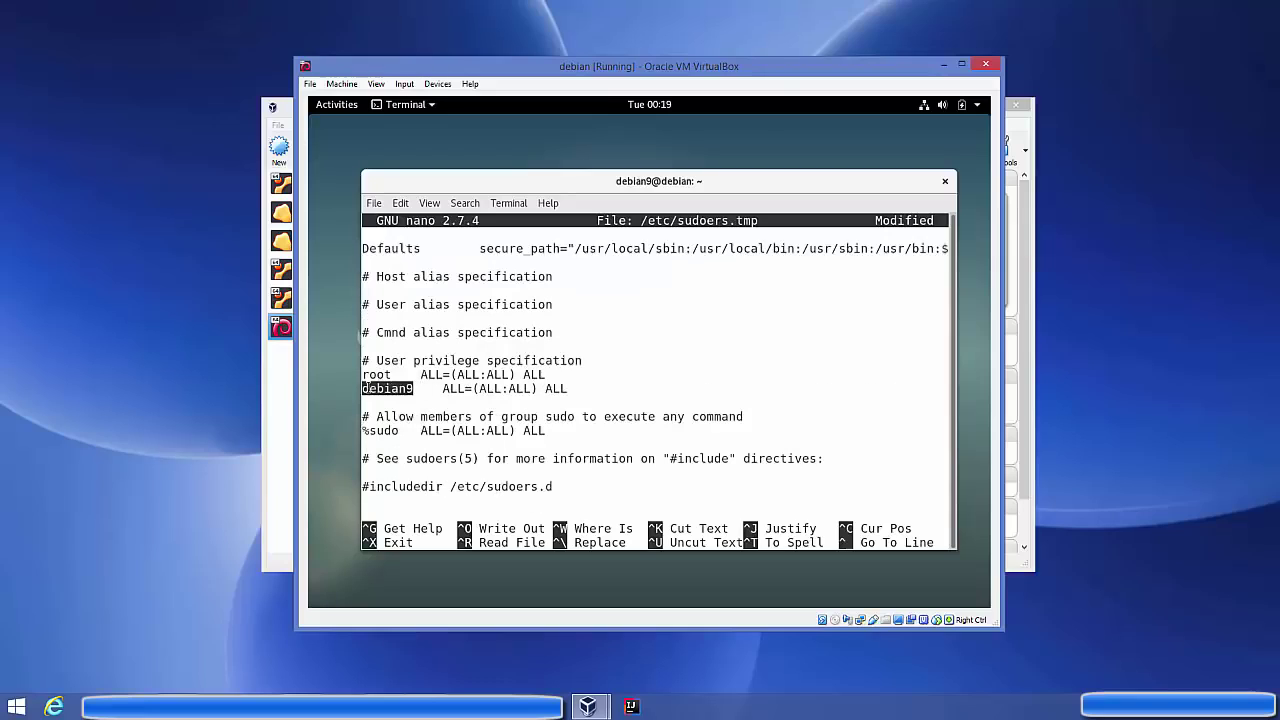
click(444, 388)
drag(444, 388, 568, 388)
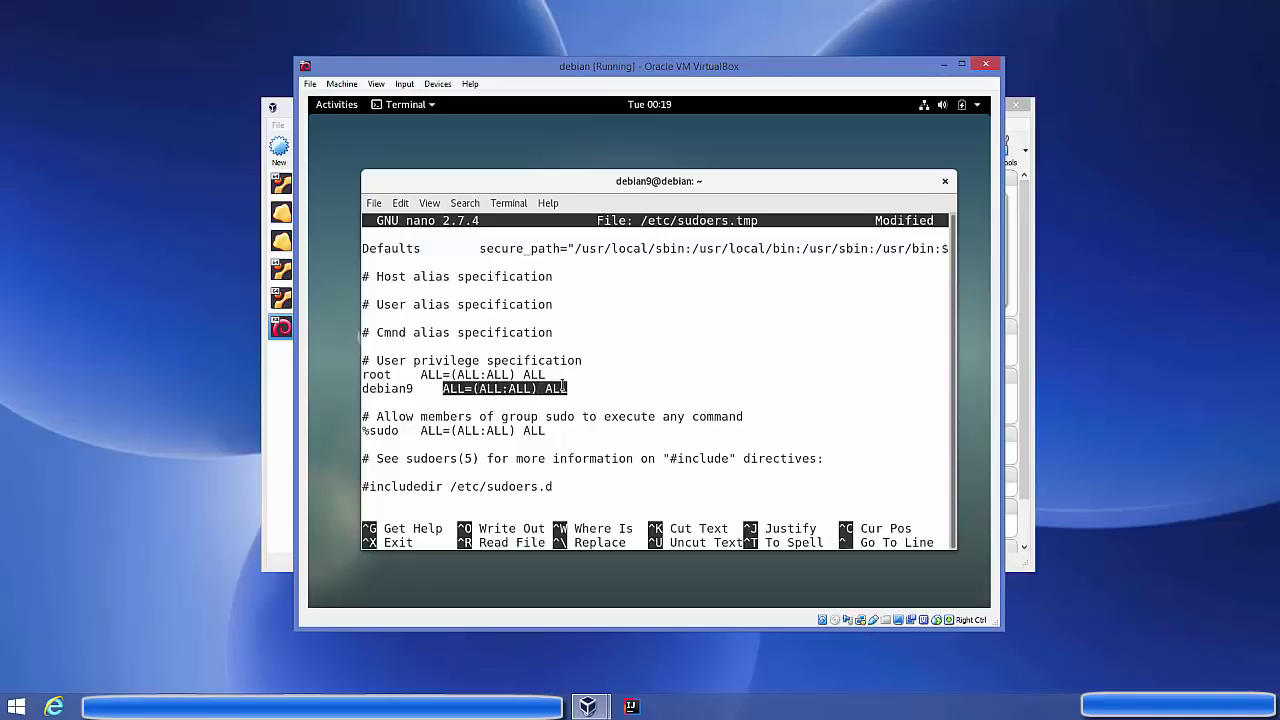
click(611, 330)
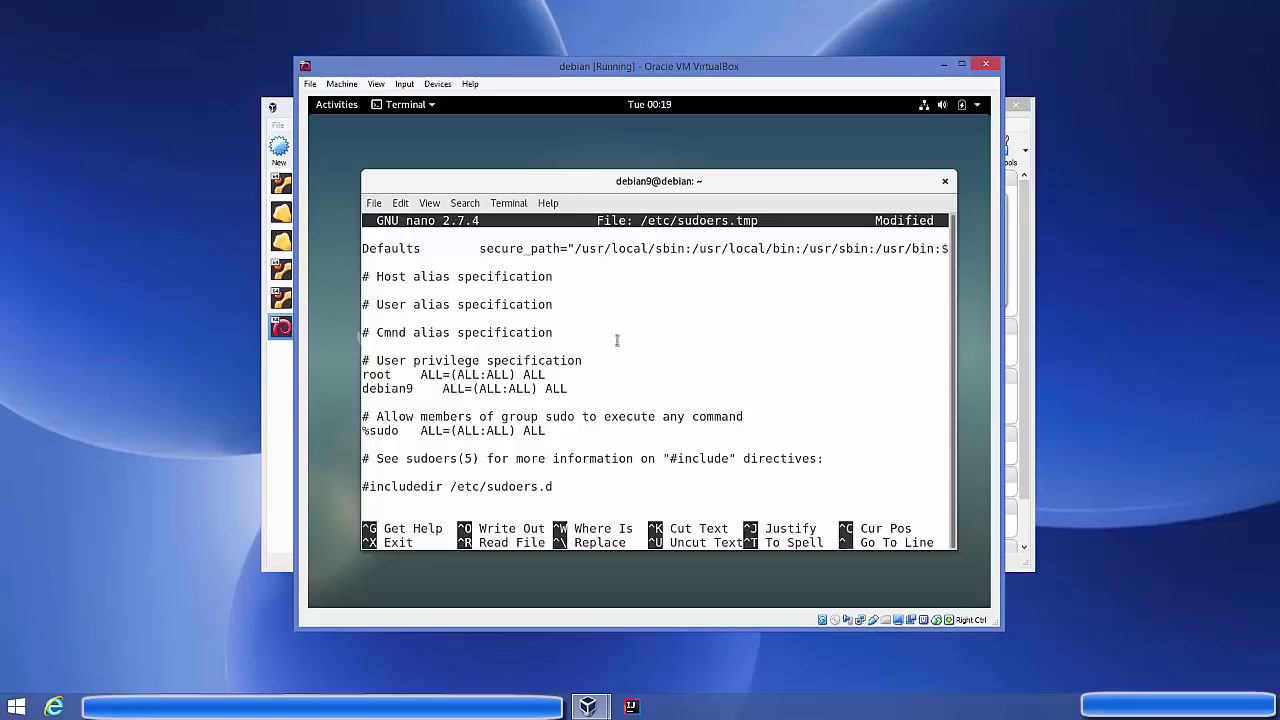
key(ctrl+o)
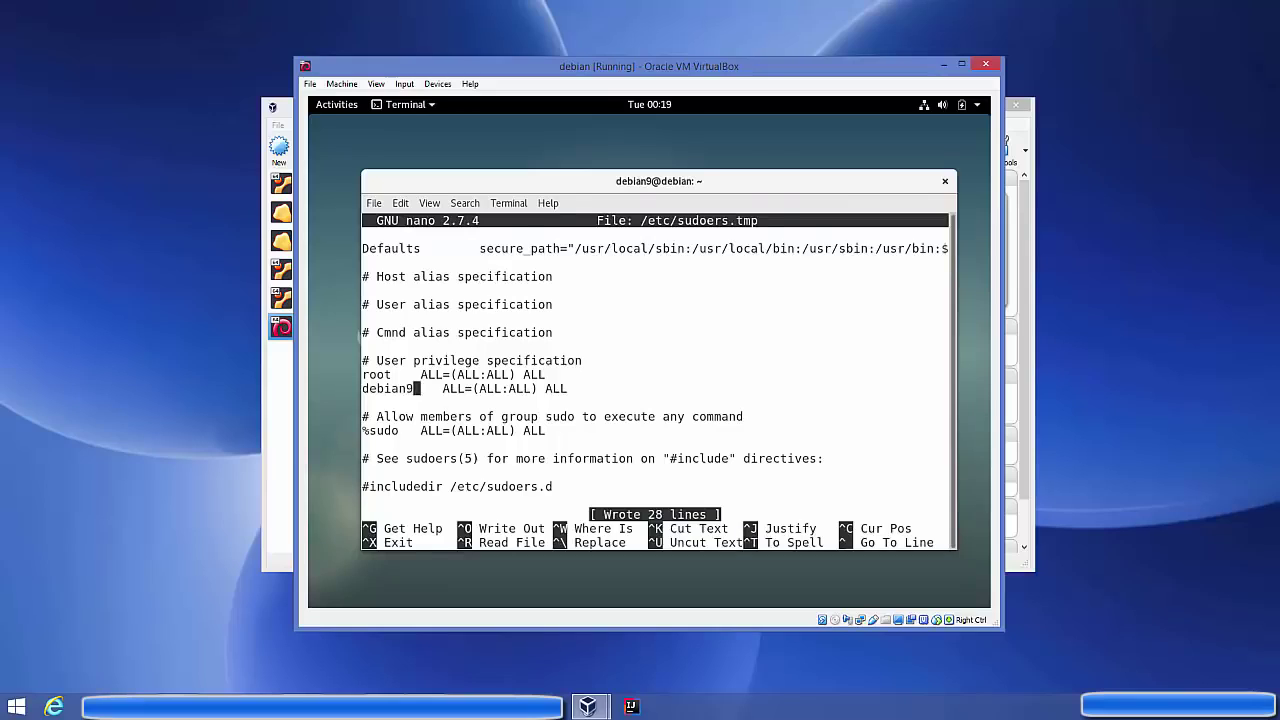
key(ctrl+x)
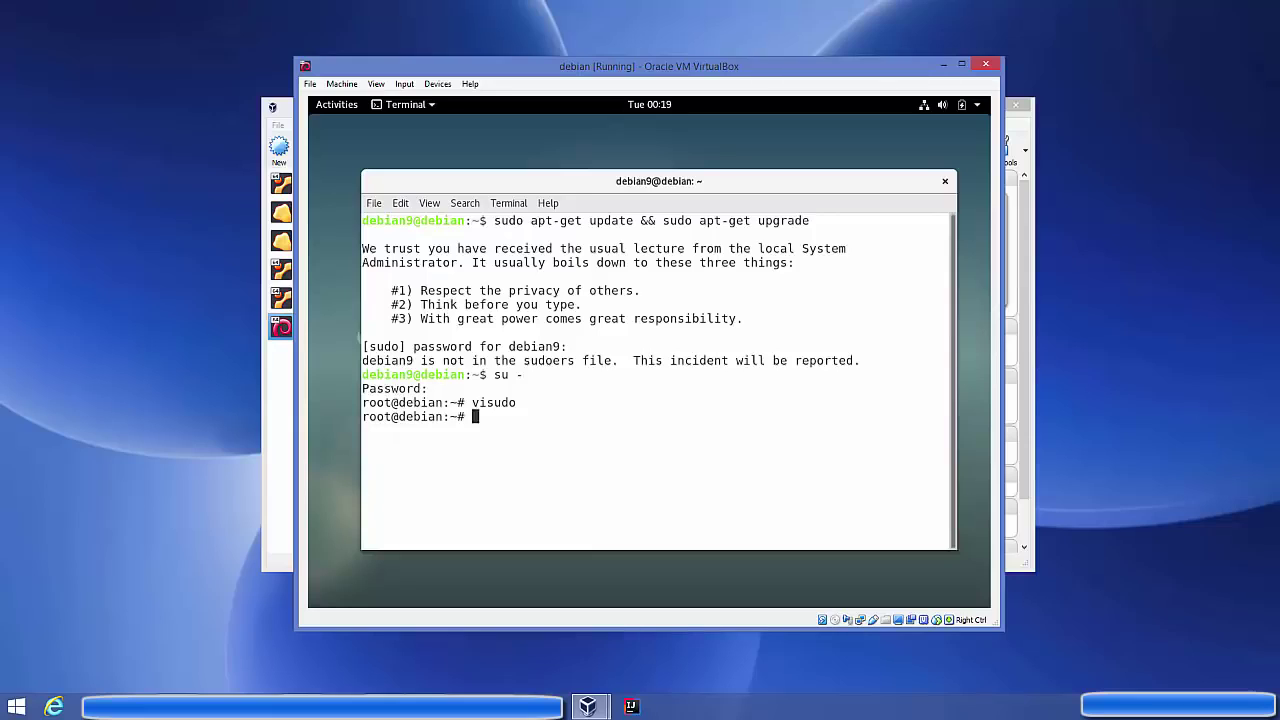
Reopen sudoers with visudo to check the debian9 line, close it, and exit the root shell
key(Up)
key(Return)
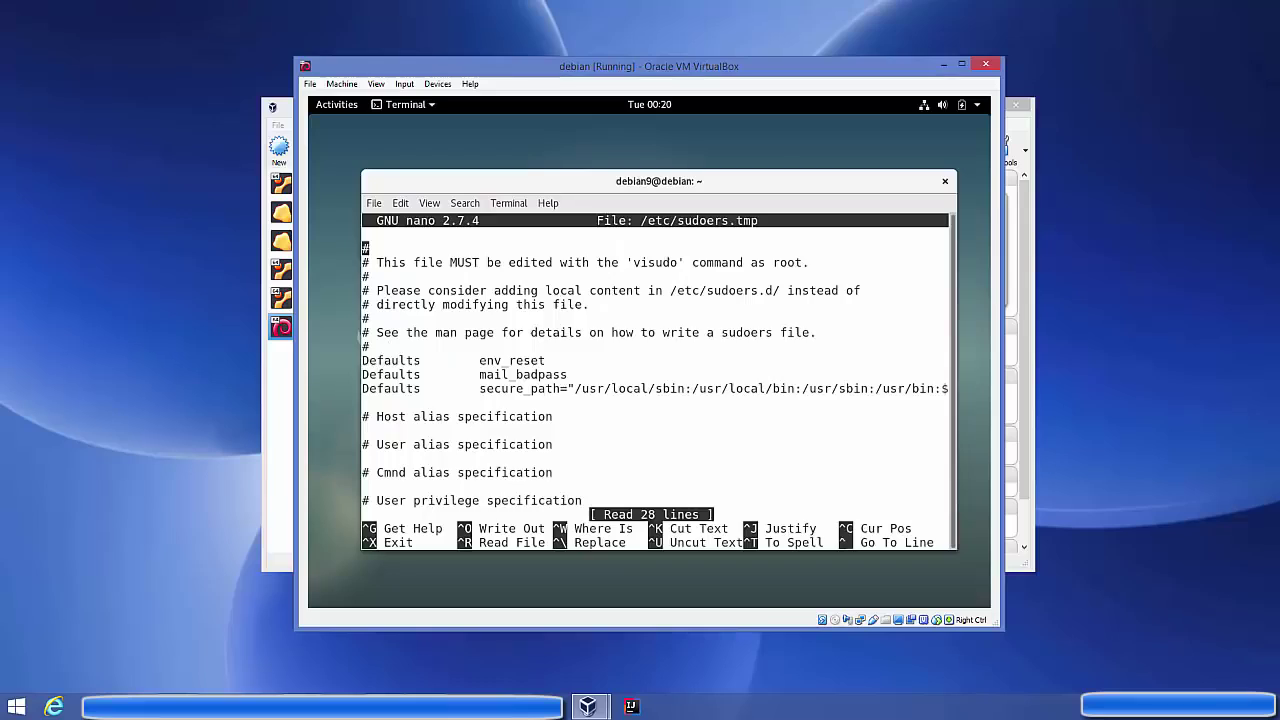
key(Down)
key(Down)
key(Down)
key(Down)
key(Down)
key(Down)
key(Down)
key(Down)
key(Down)
key(Down)
key(Down)
key(Down)
key(Down)
key(Down)
key(Down)
key(Down)
key(Down)
key(Down)
key(Down)
key(Down)
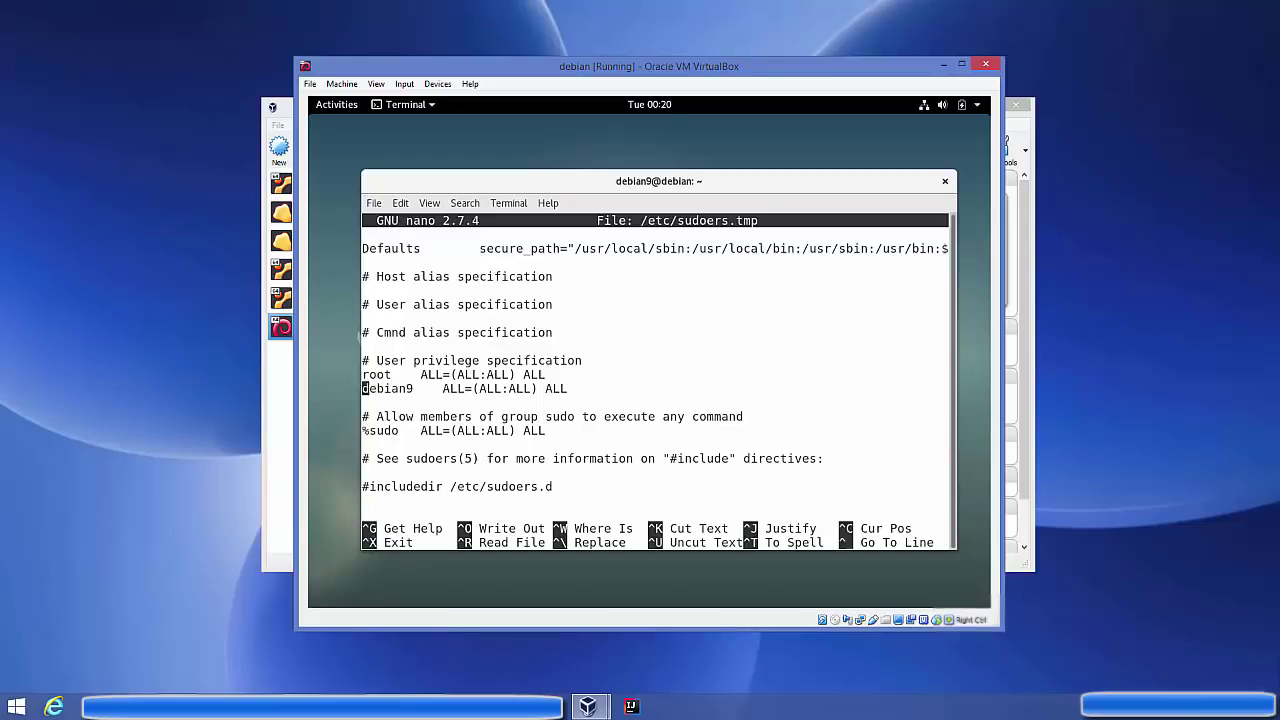
key(ctrl+x)
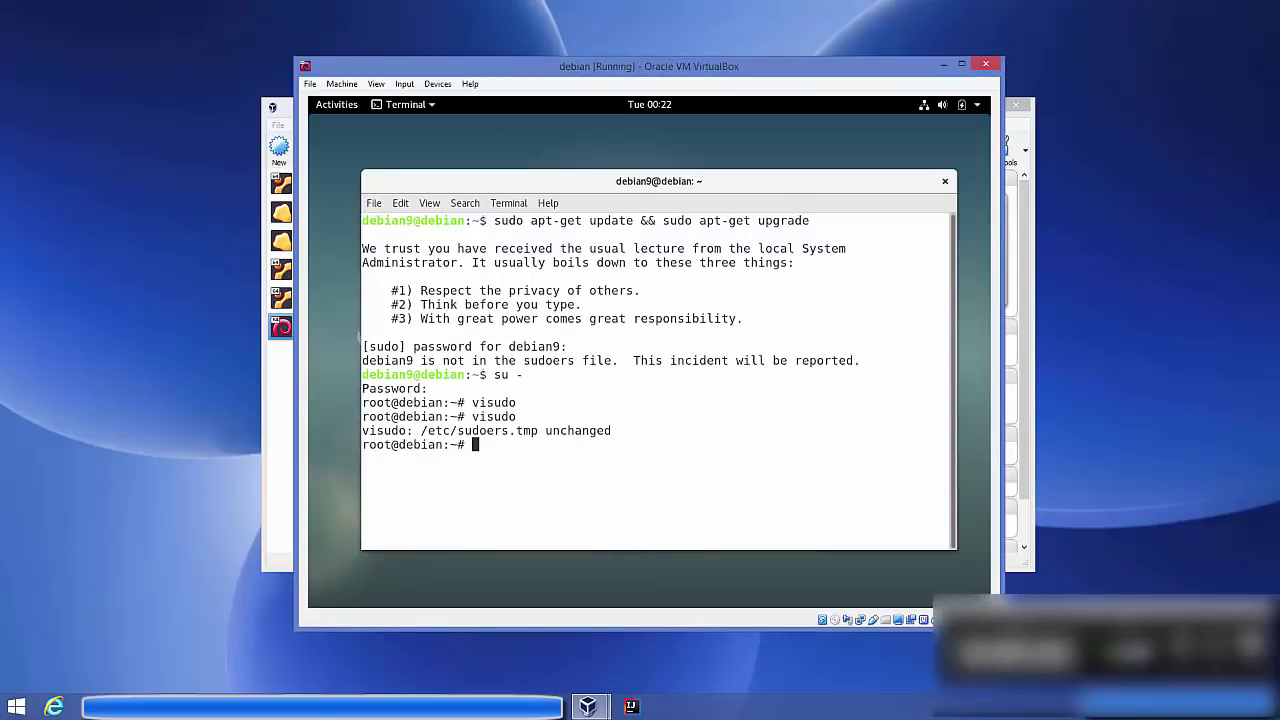
text(exit)
key(Return)
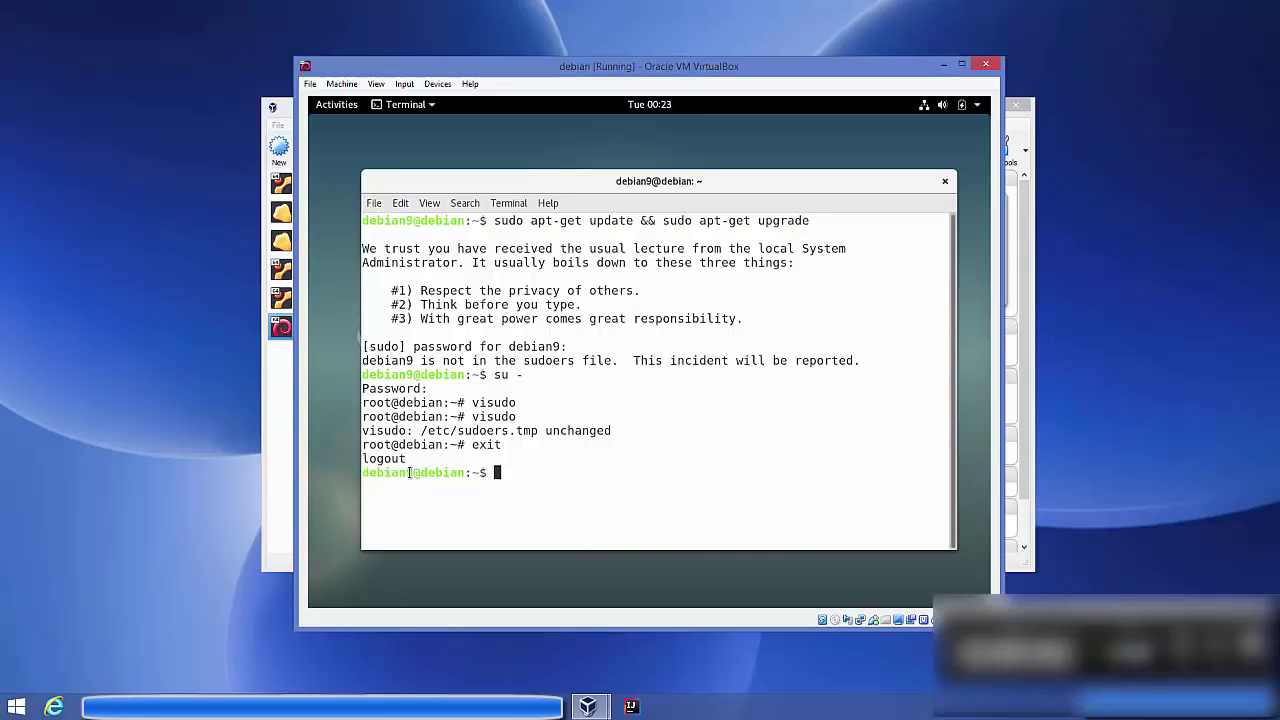
Clear the debian9 terminal screen
drag(412, 472, 486, 472)
click(484, 472)
text(clear)
key(Return)
Rerun 'sudo apt-get update && sudo apt-get upgrade', install the 43 upgrades, and clear the screen
key(Up)
key(Up)
key(Up)
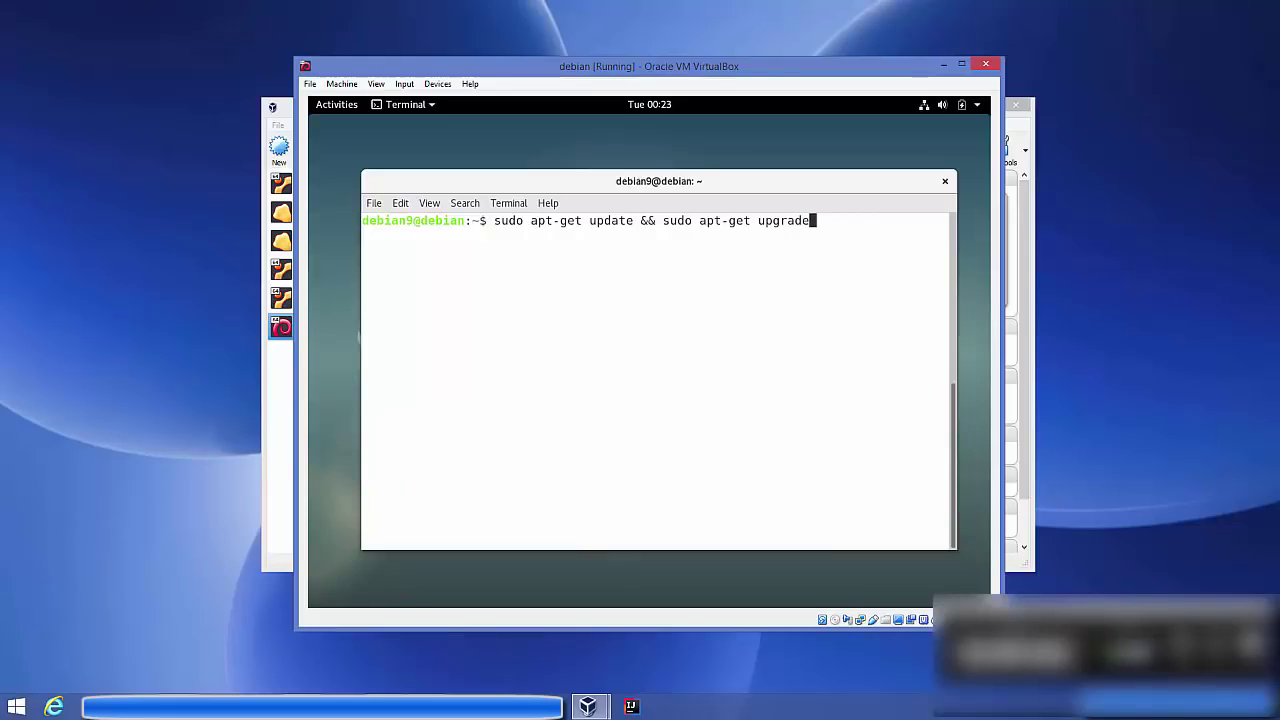
key(Return)
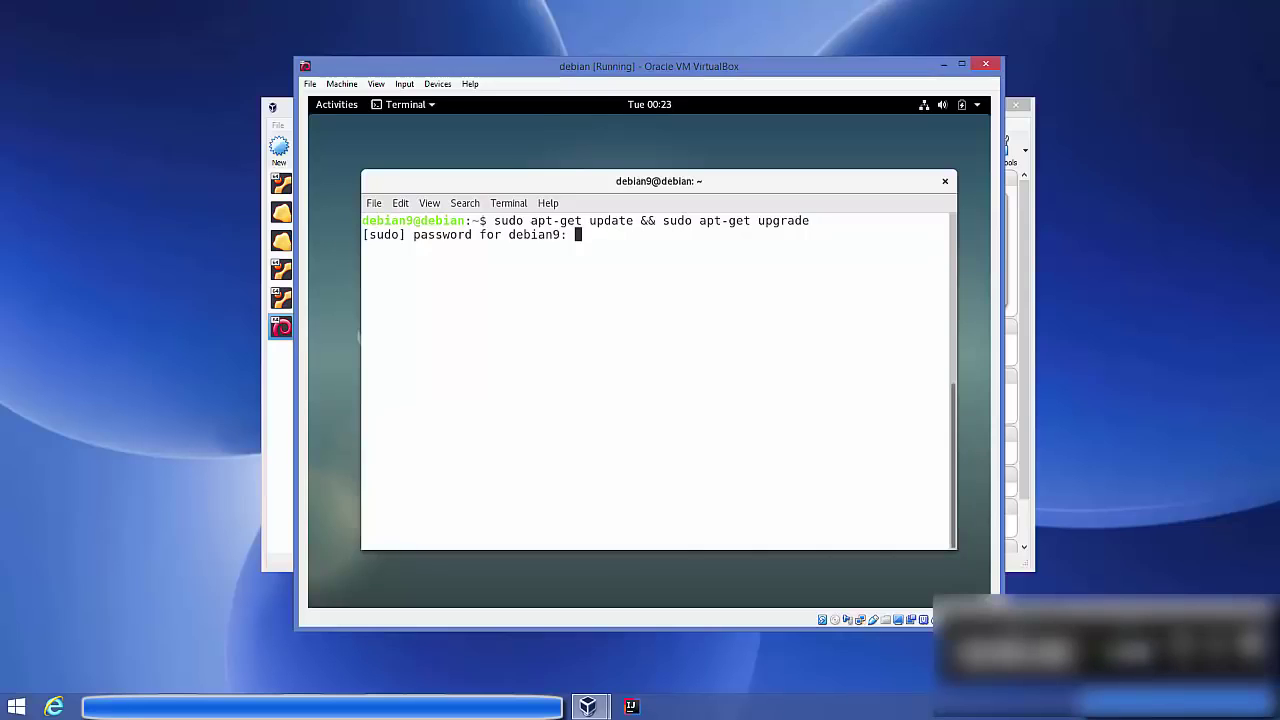
key(Return)
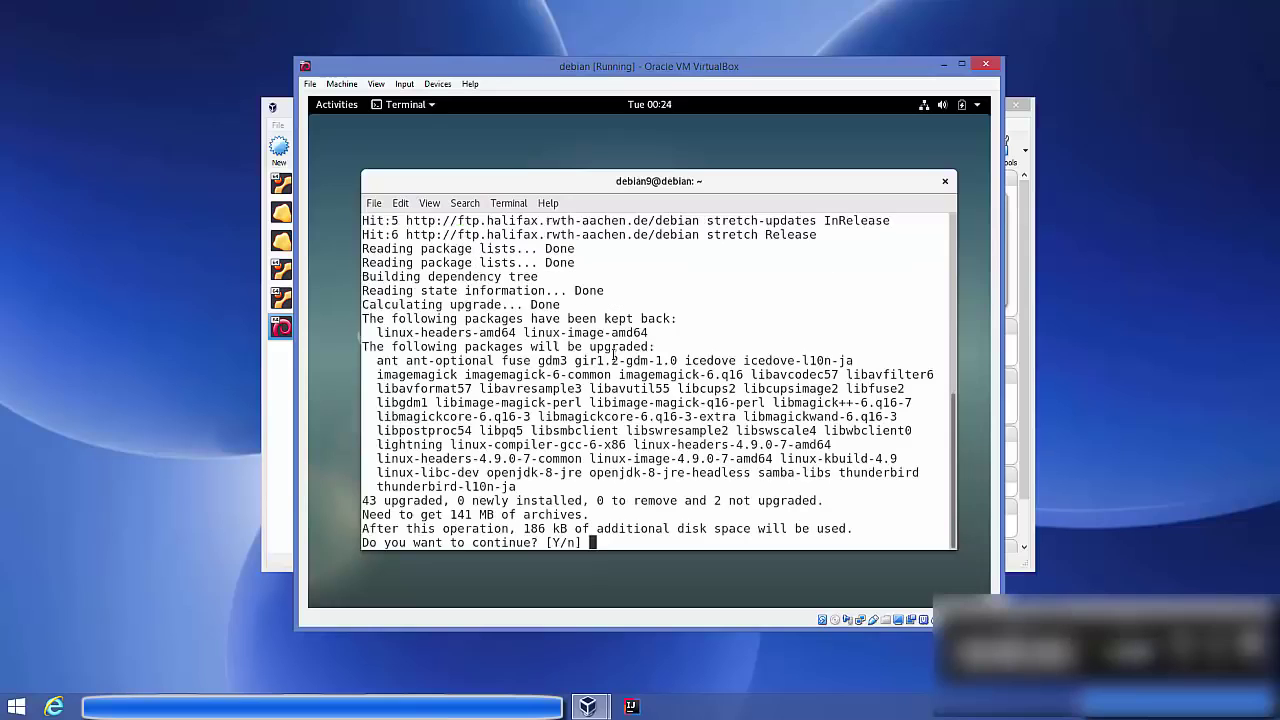
text(y)
key(Return)
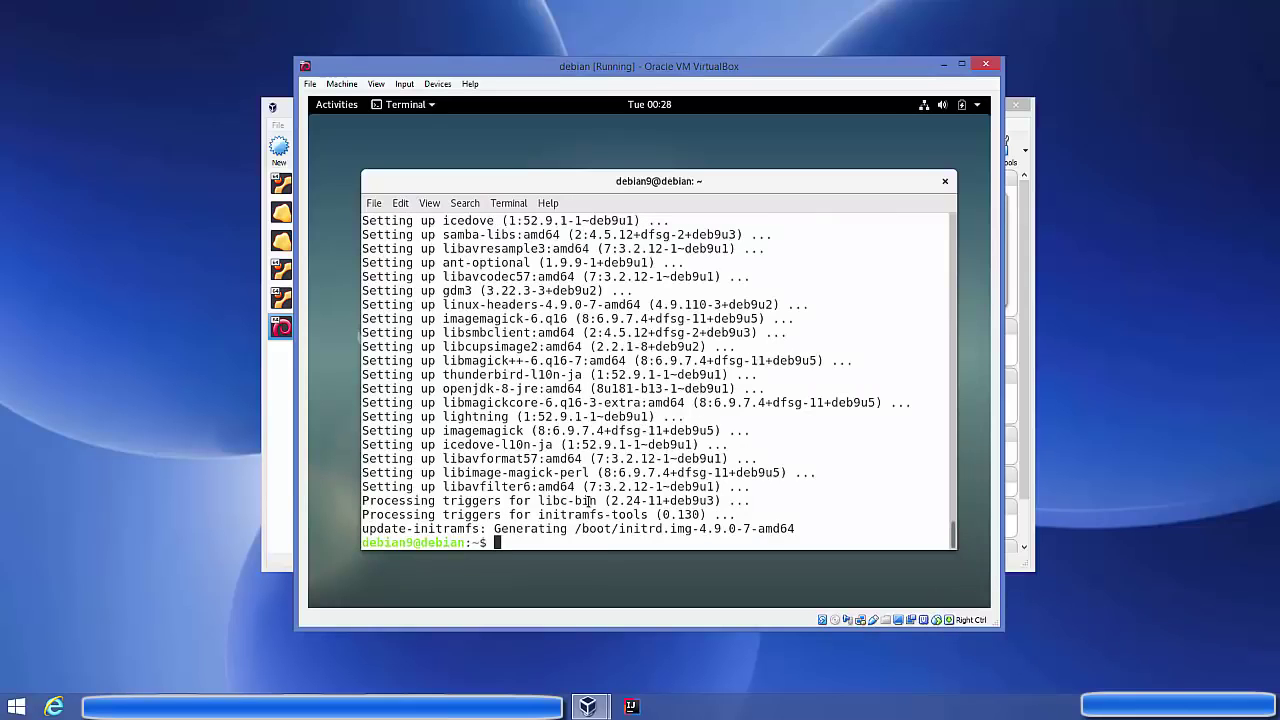
text(clear)
key(Return)
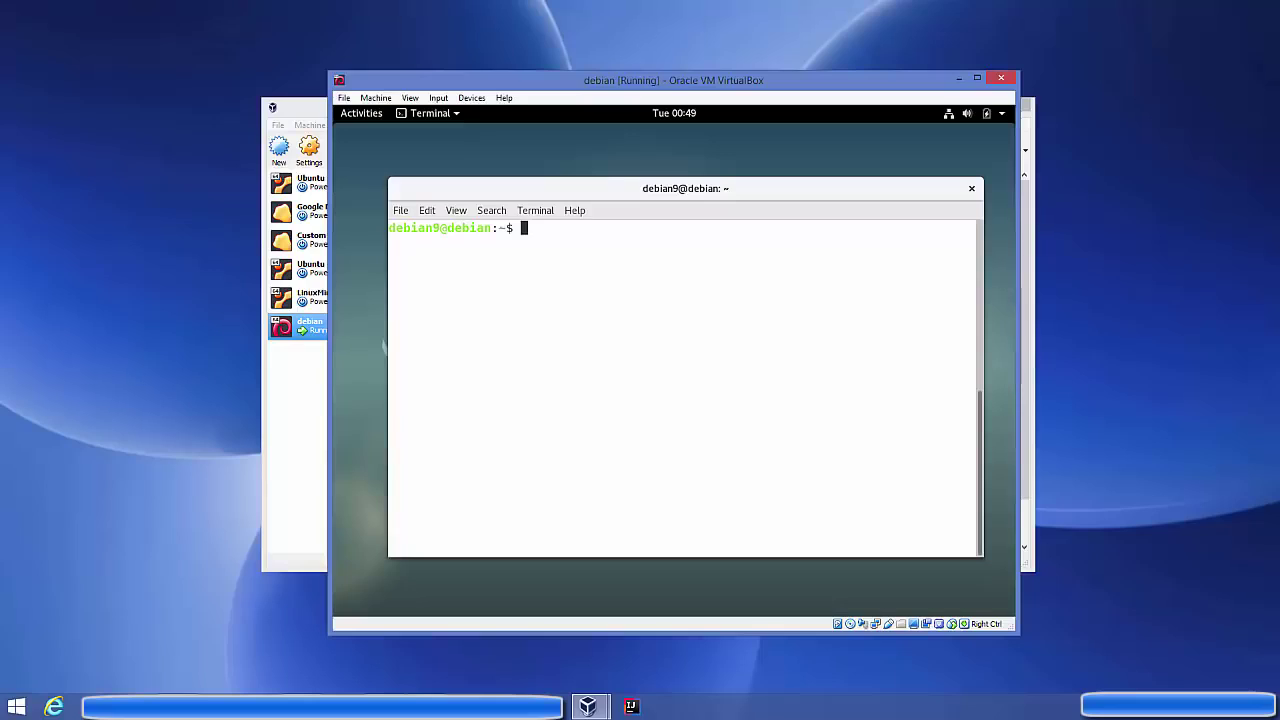
Become root with 'su -' and add the stretch-backports source via the pasted echo command
text(su -)
key(Return)
key(Return)
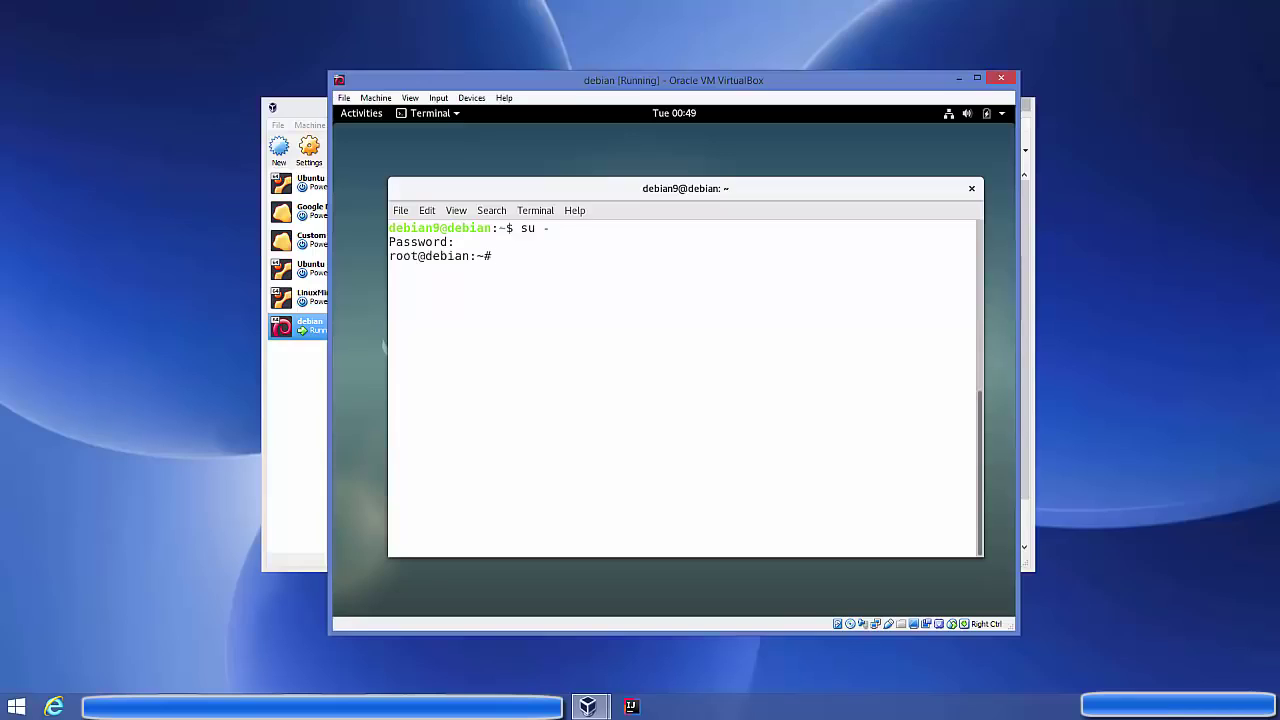
right_click(643, 263)
click(695, 365)
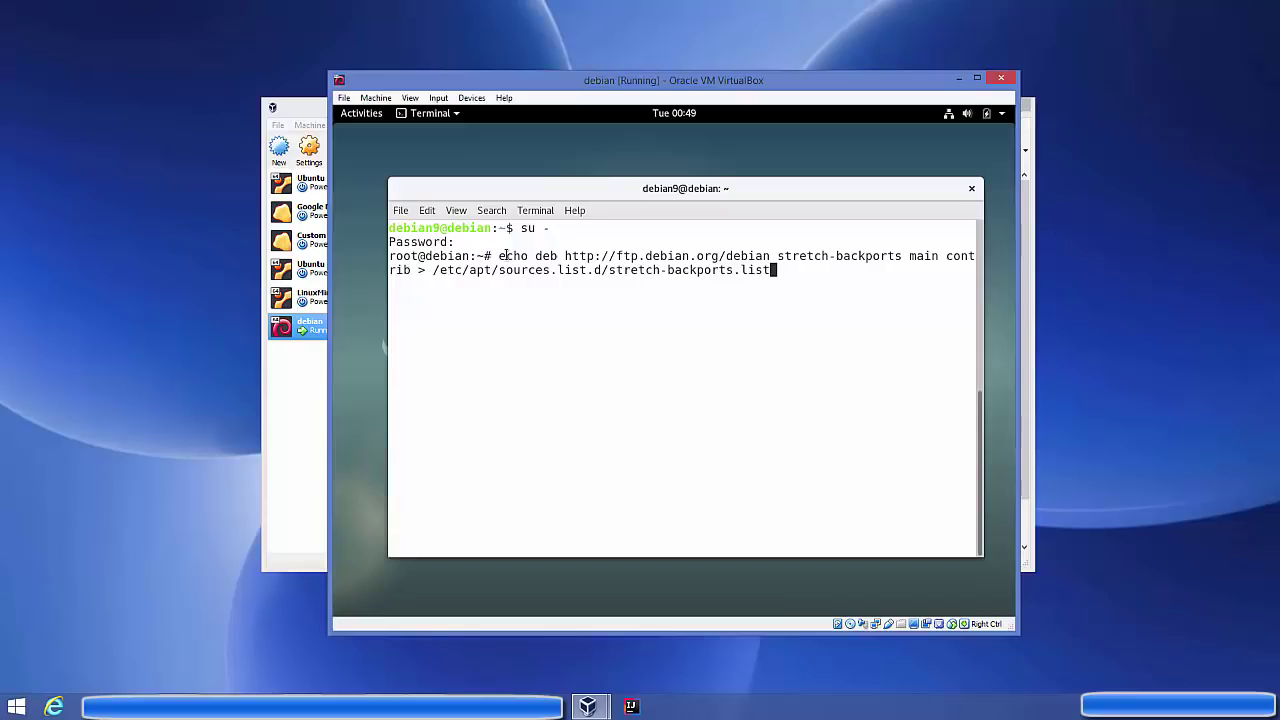
key(Return)
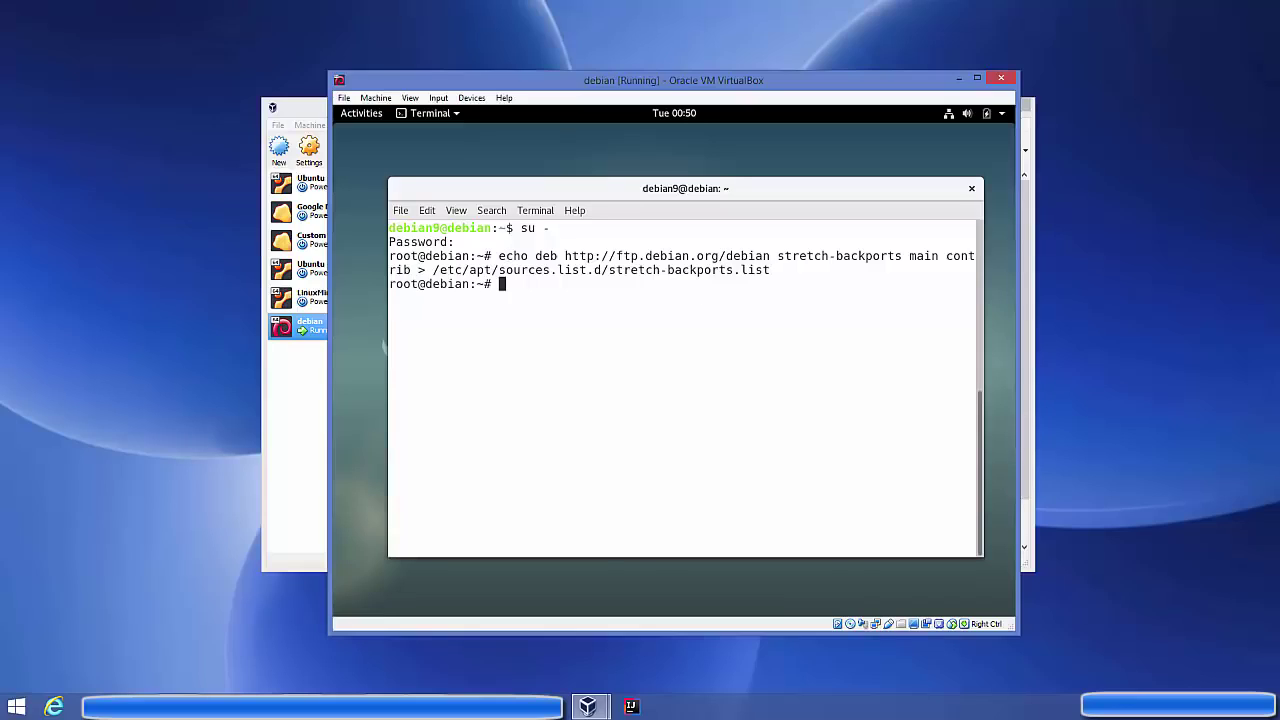
Run 'apt update' to refresh the package lists, then clear the terminal
text(apt update)
key(Return)
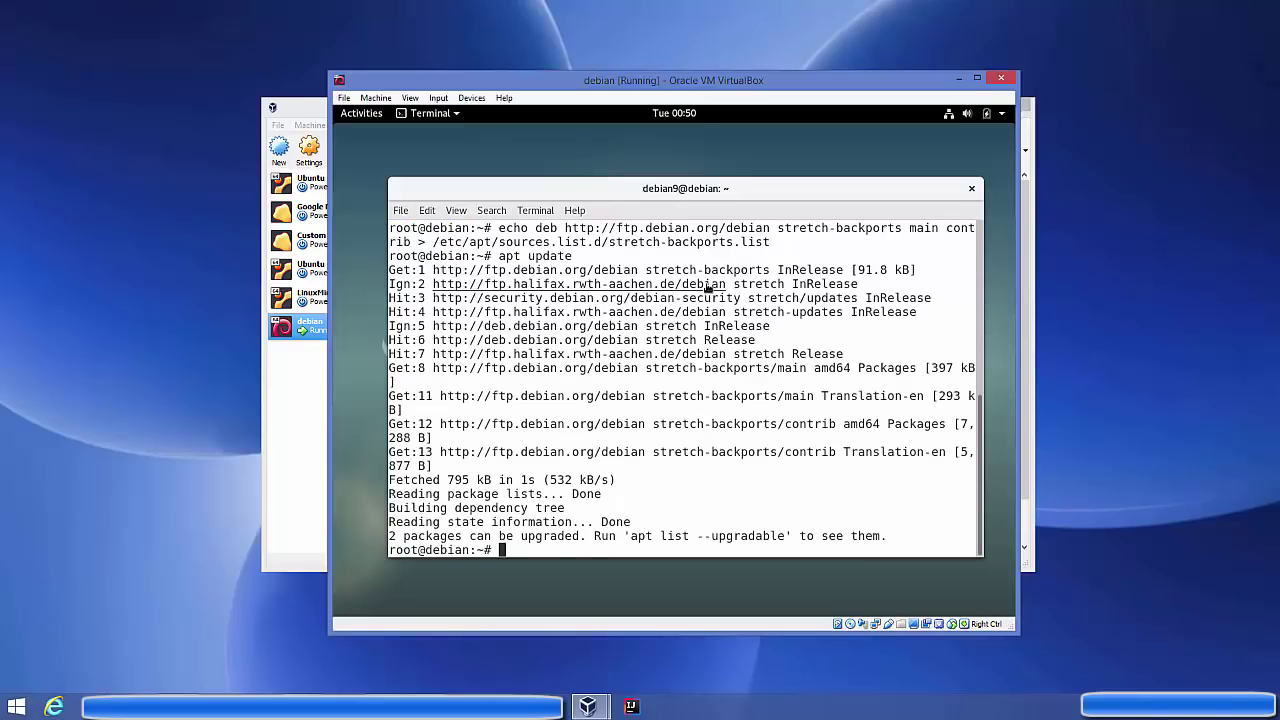
text(clear)
key(Return)
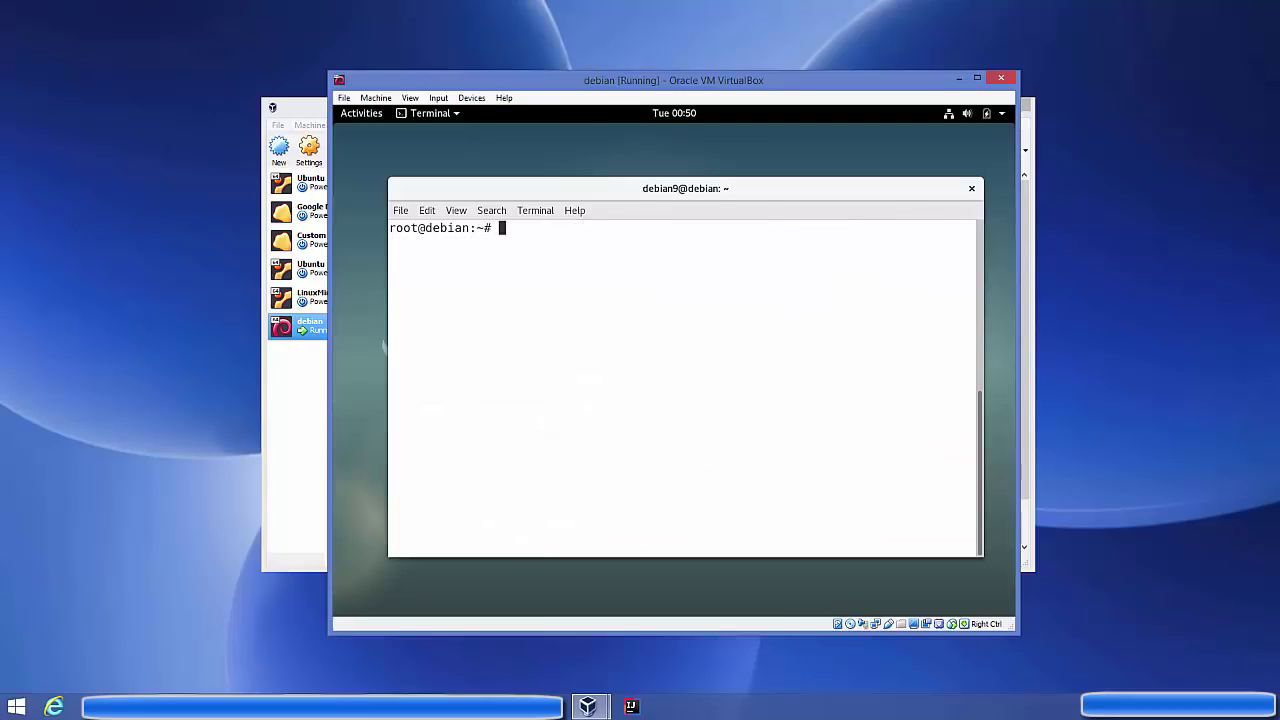
Paste and run the apt install of virtualbox-guest-dkms, virtualbox-guest-x11 and linux-headers
right_click(646, 266)
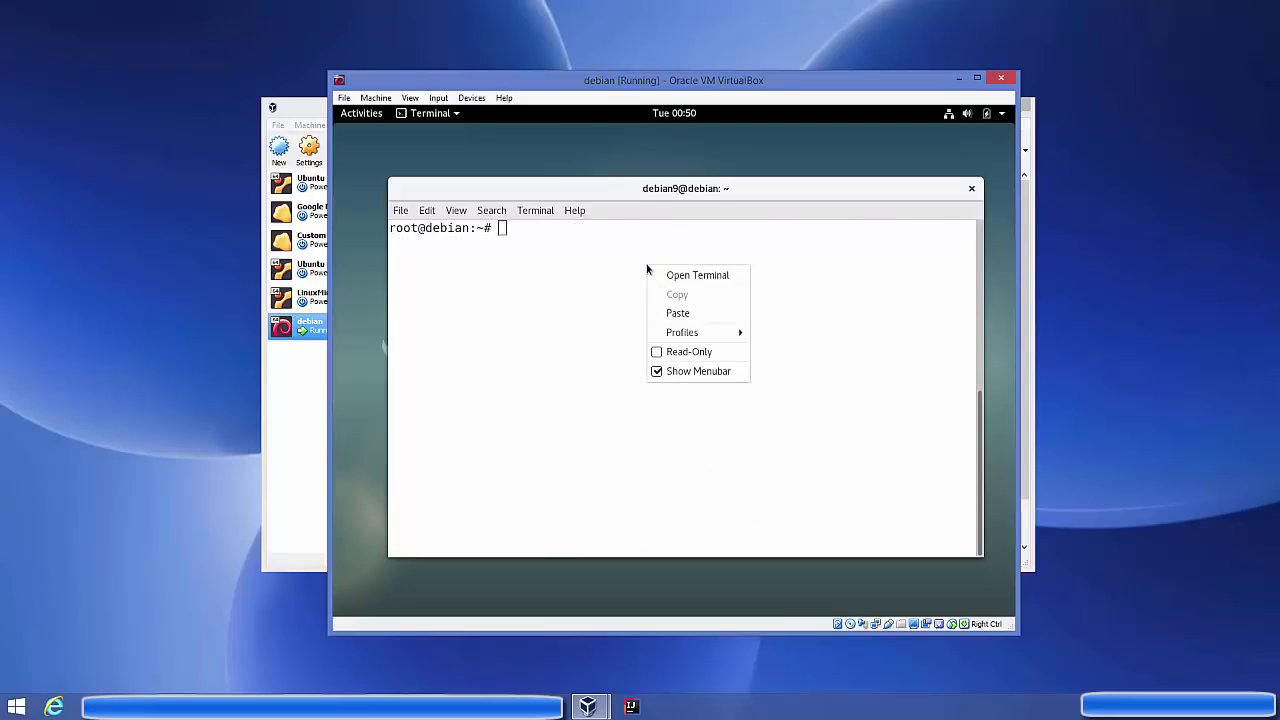
click(667, 311)
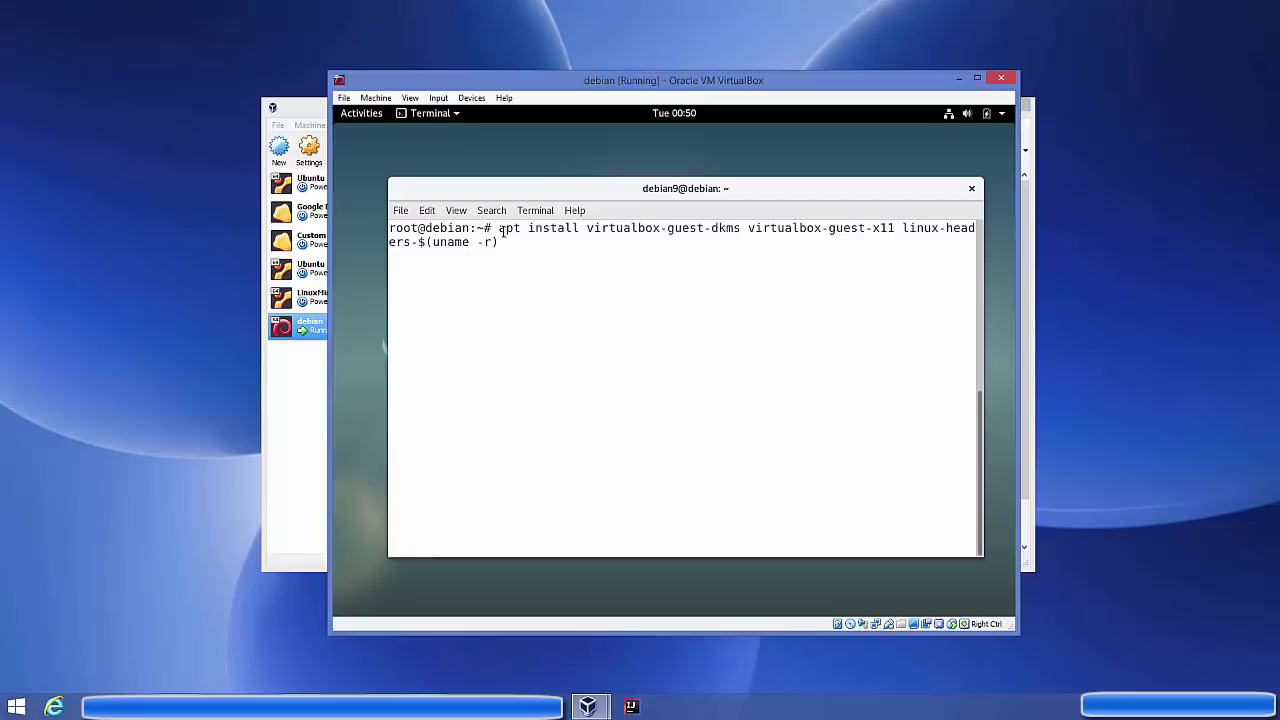
drag(594, 228, 786, 228)
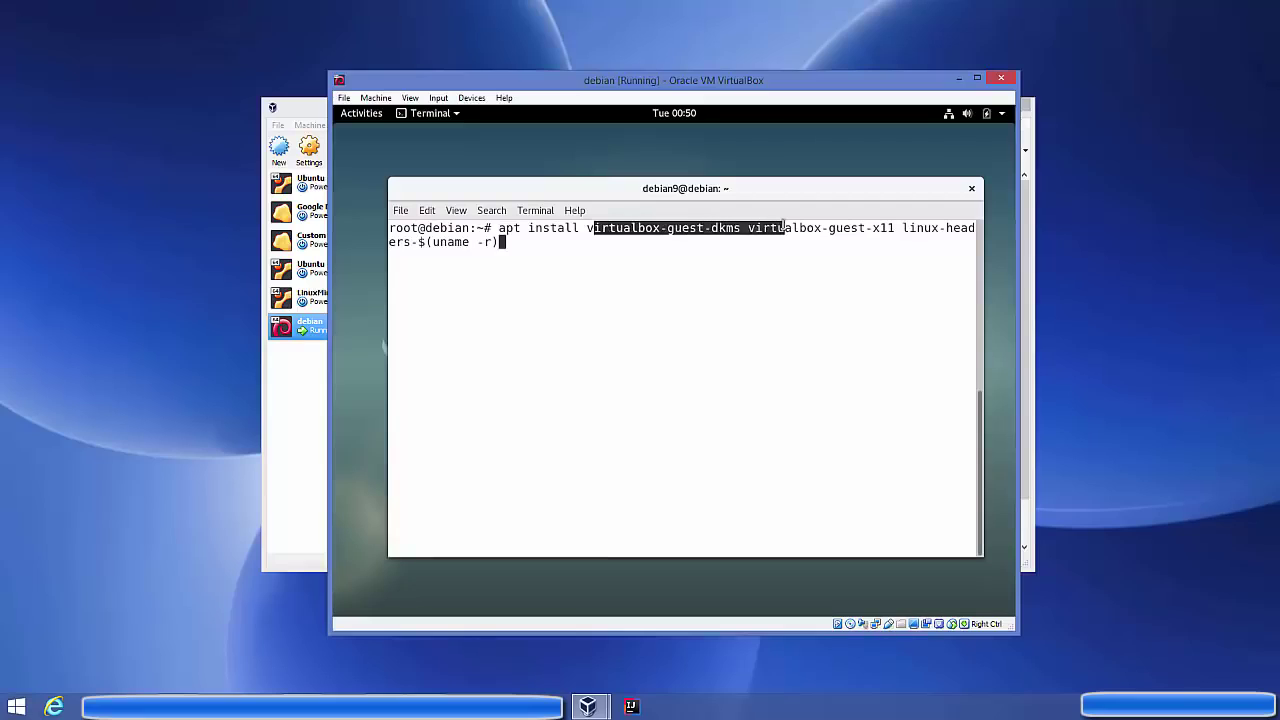
click(552, 229)
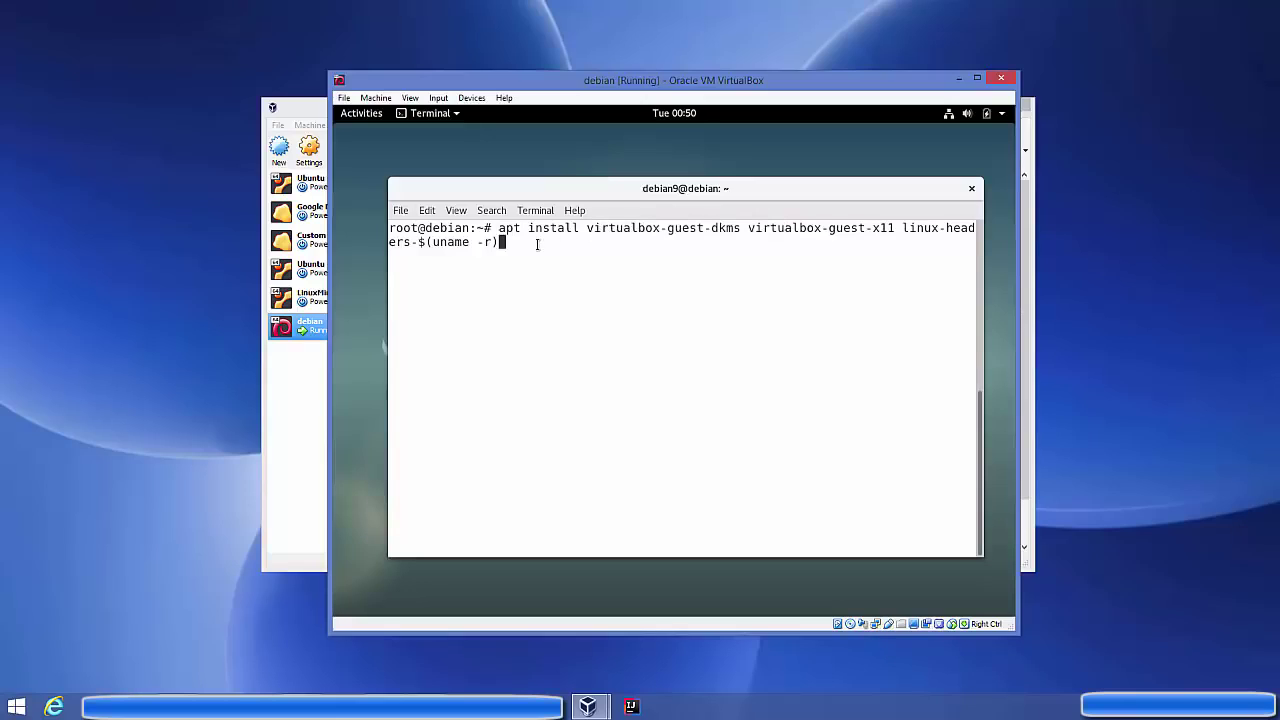
key(Return)
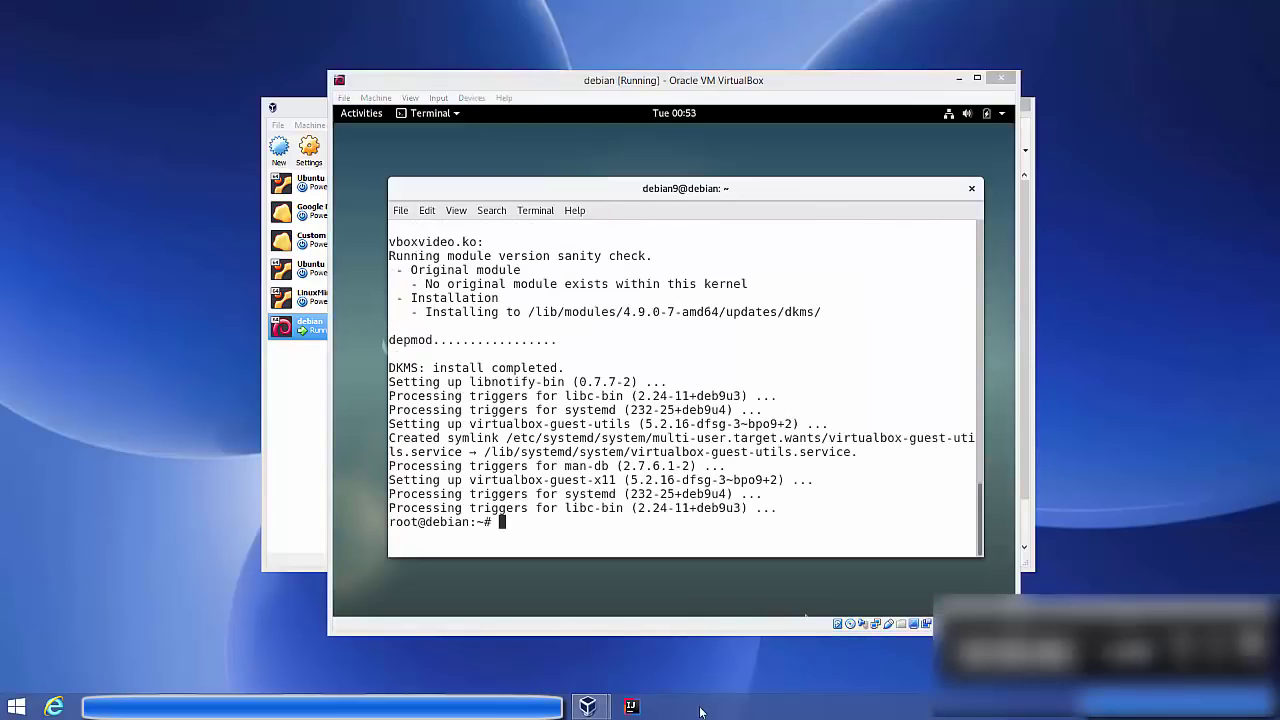
click(627, 502)
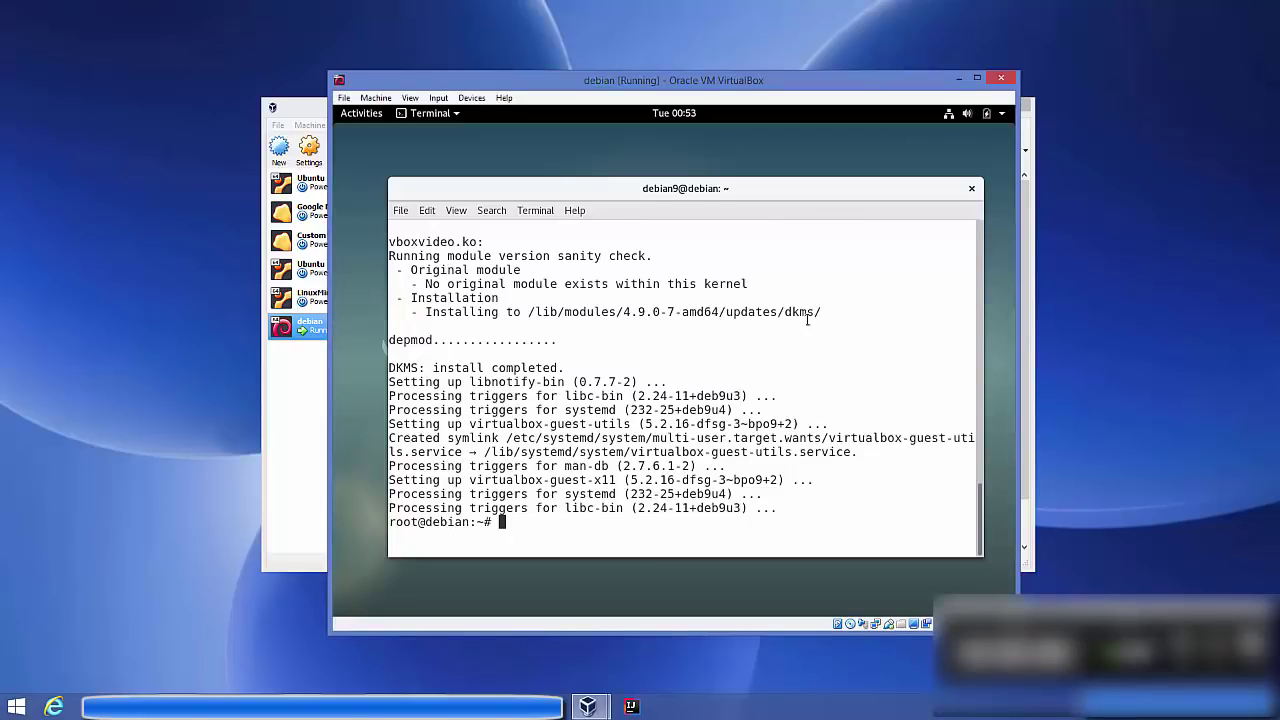
Close the terminal despite its running process and restart the Debian guest
click(970, 190)
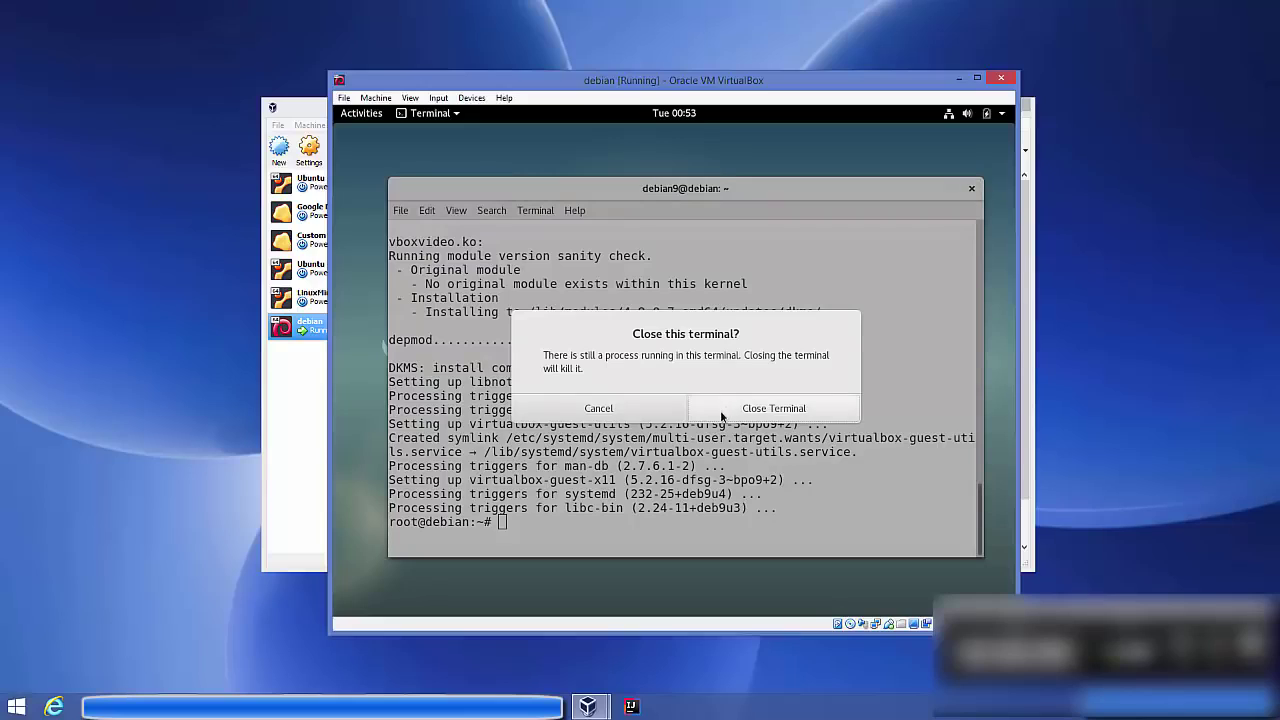
click(745, 409)
click(756, 409)
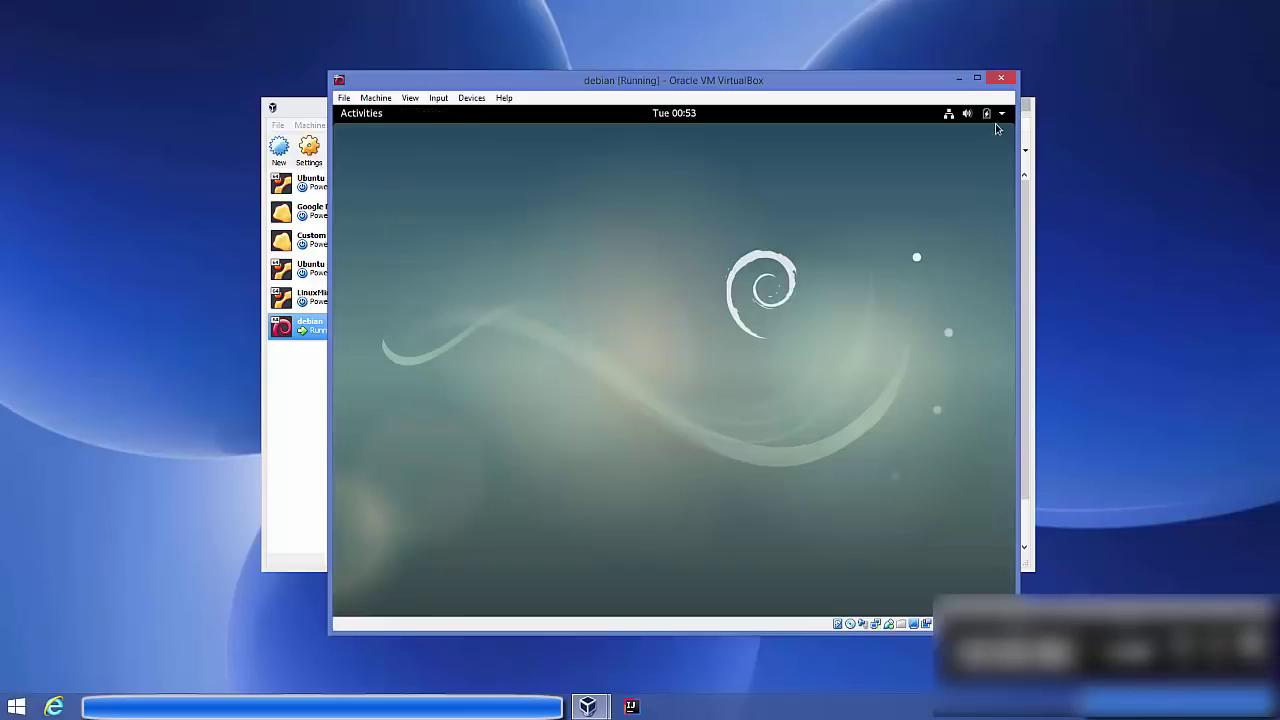
click(997, 115)
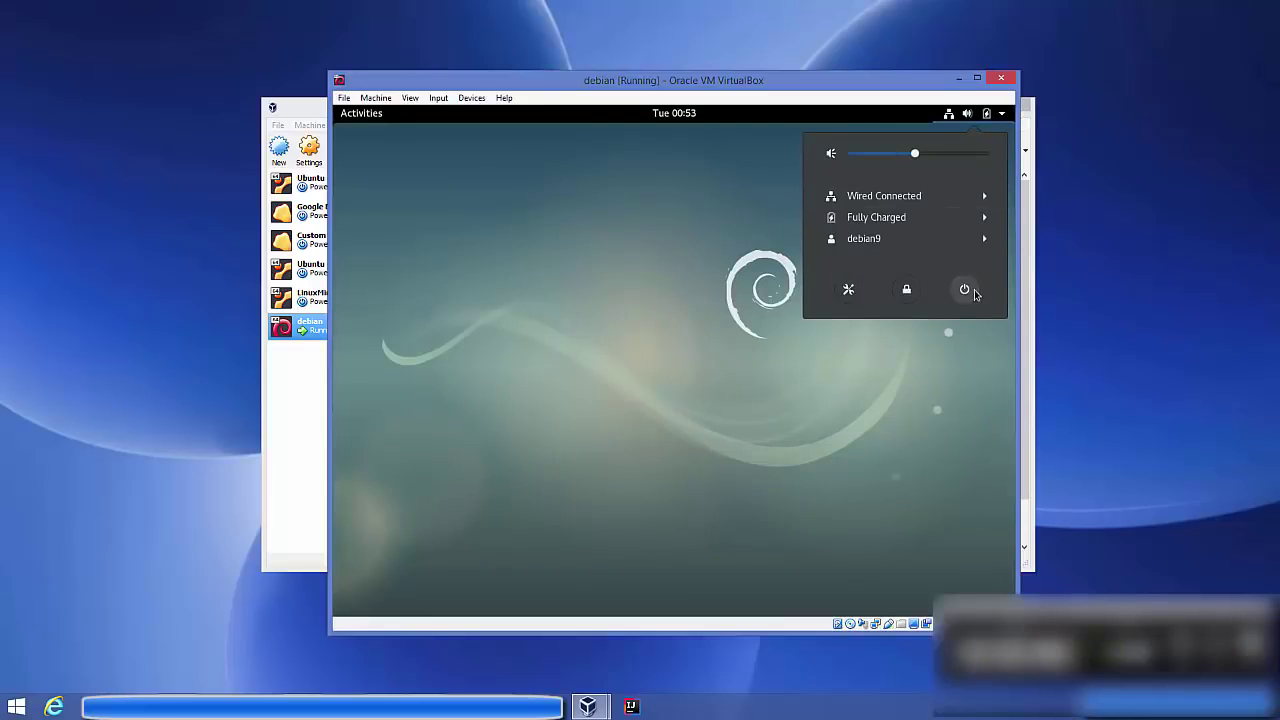
click(974, 291)
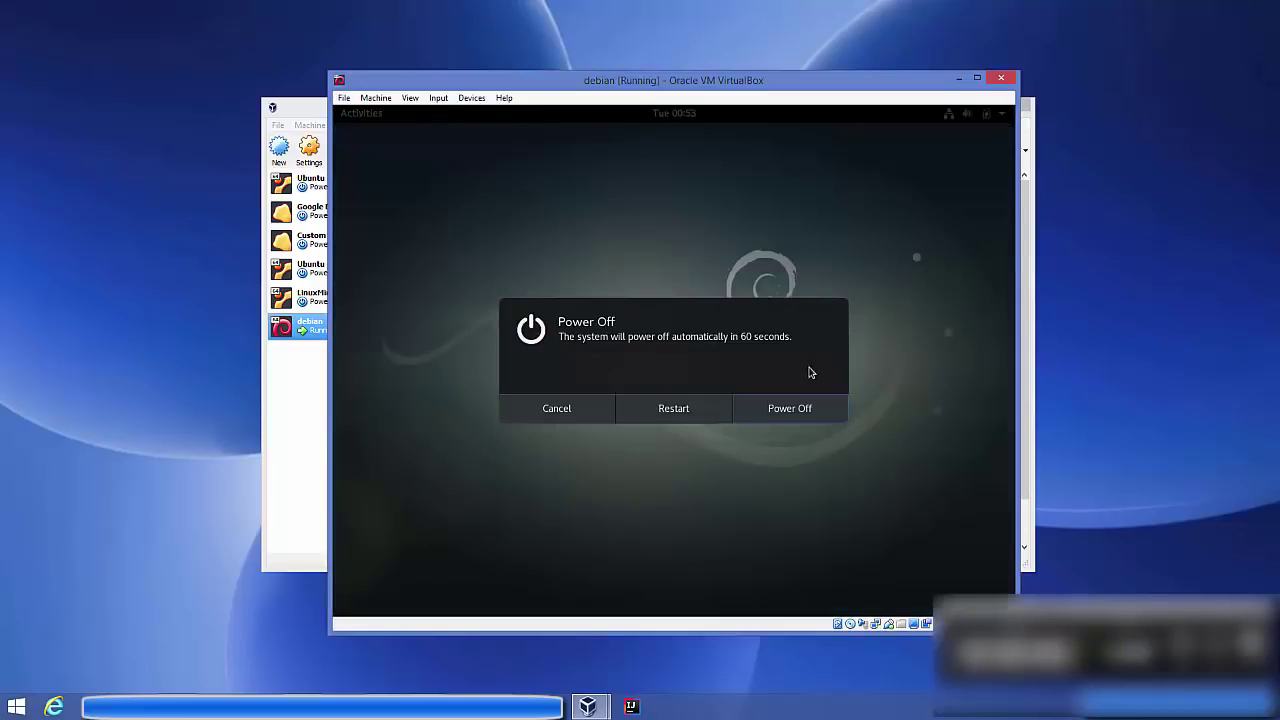
click(785, 410)
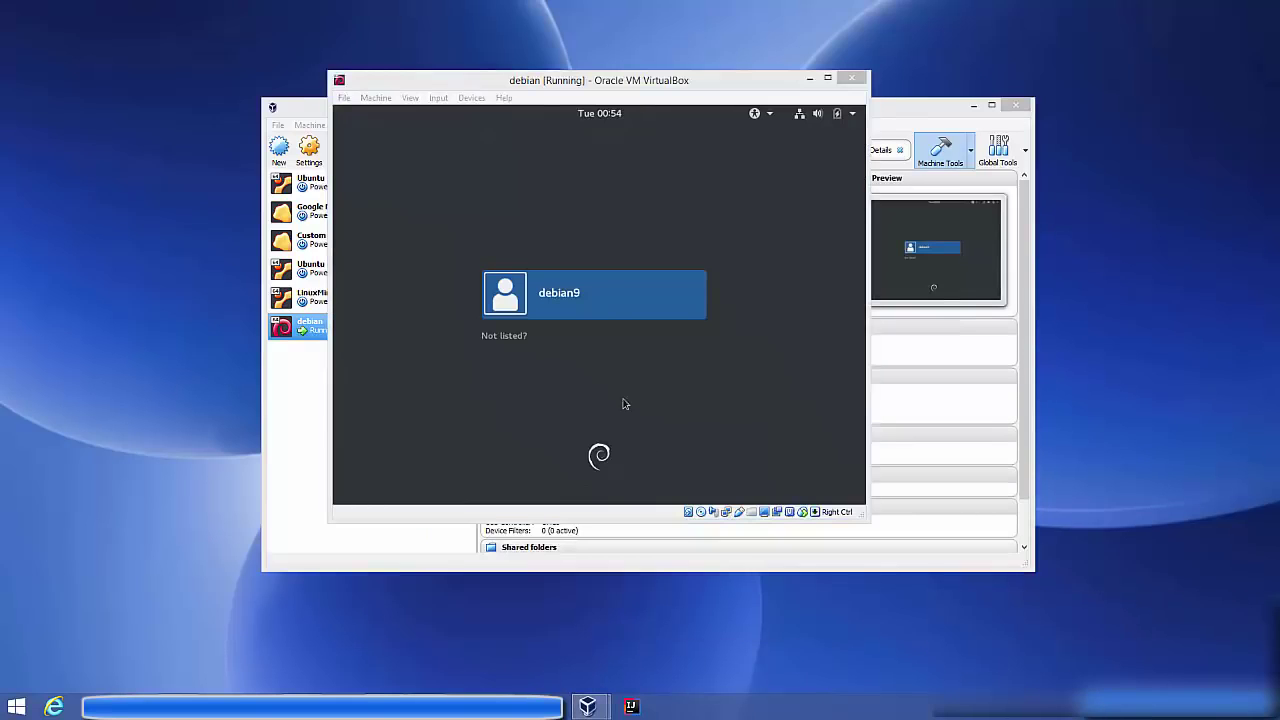
Sign back in to the user account with its password
click(611, 317)
text(p)
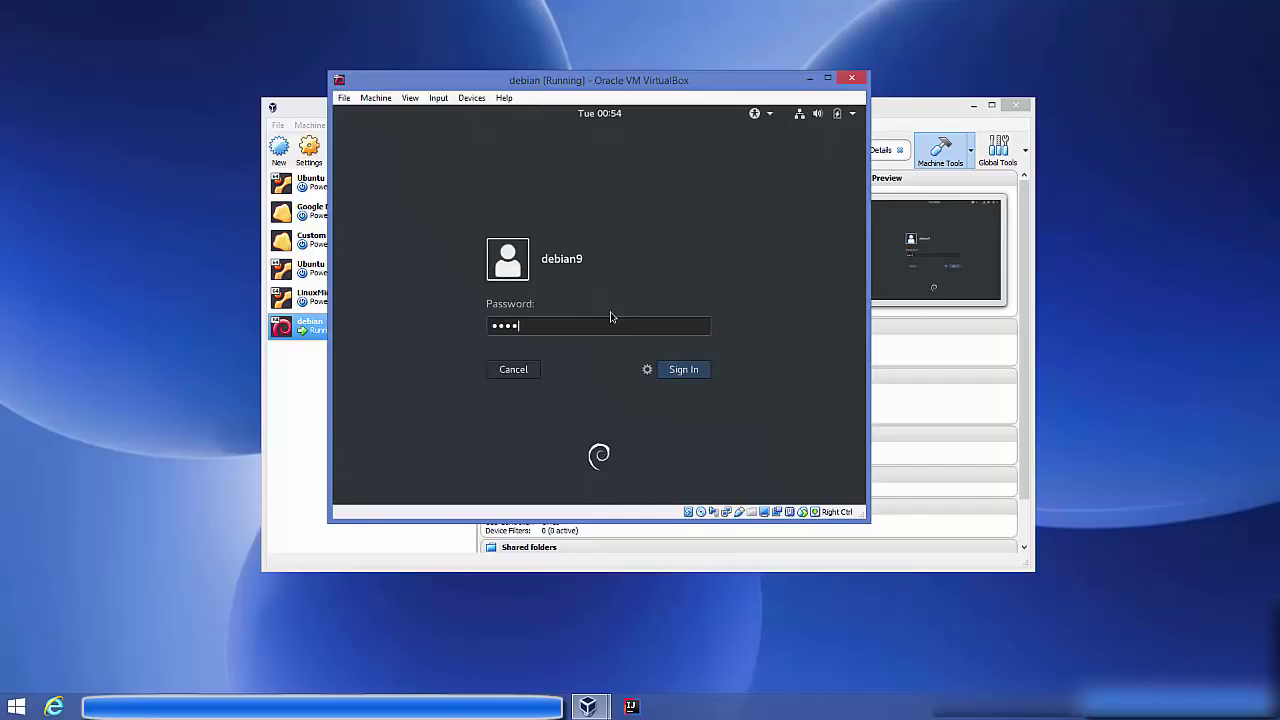
key(Return)
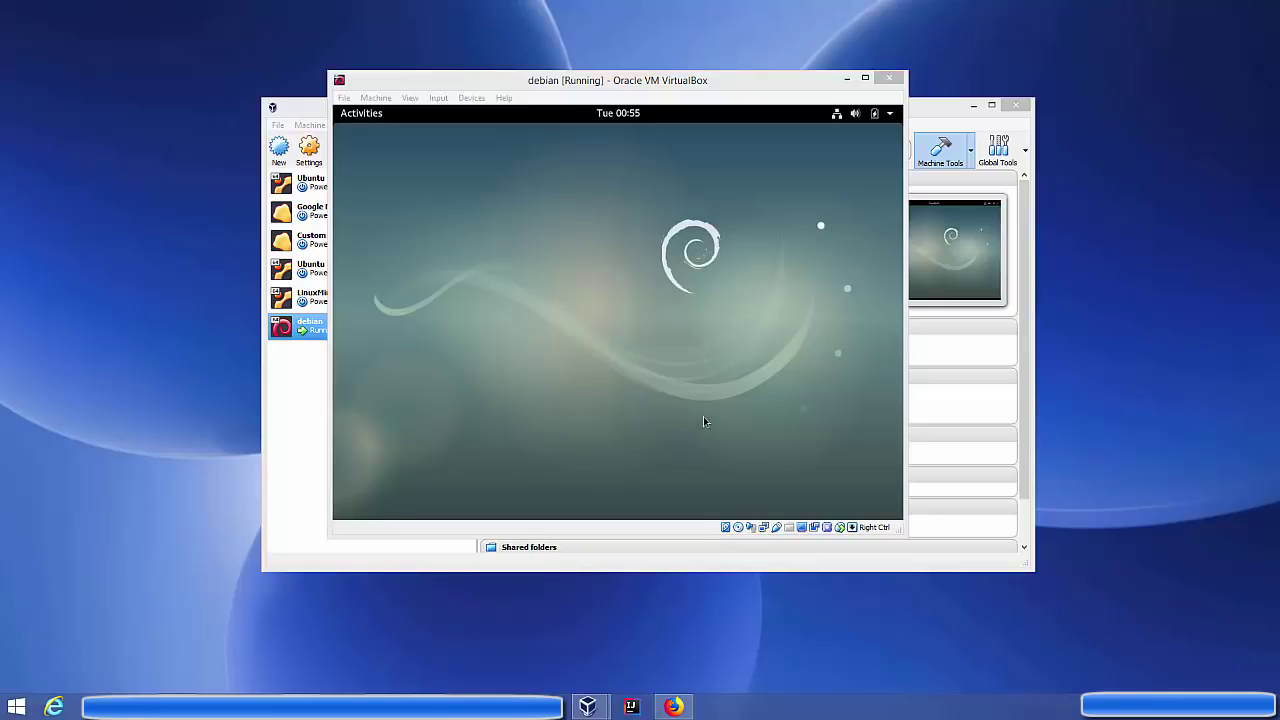
Enlarge and maximize the VM window so the guest fills the screen, then launch Terminal by searching 'ter'
drag(903, 535, 1102, 604)
click(1051, 78)
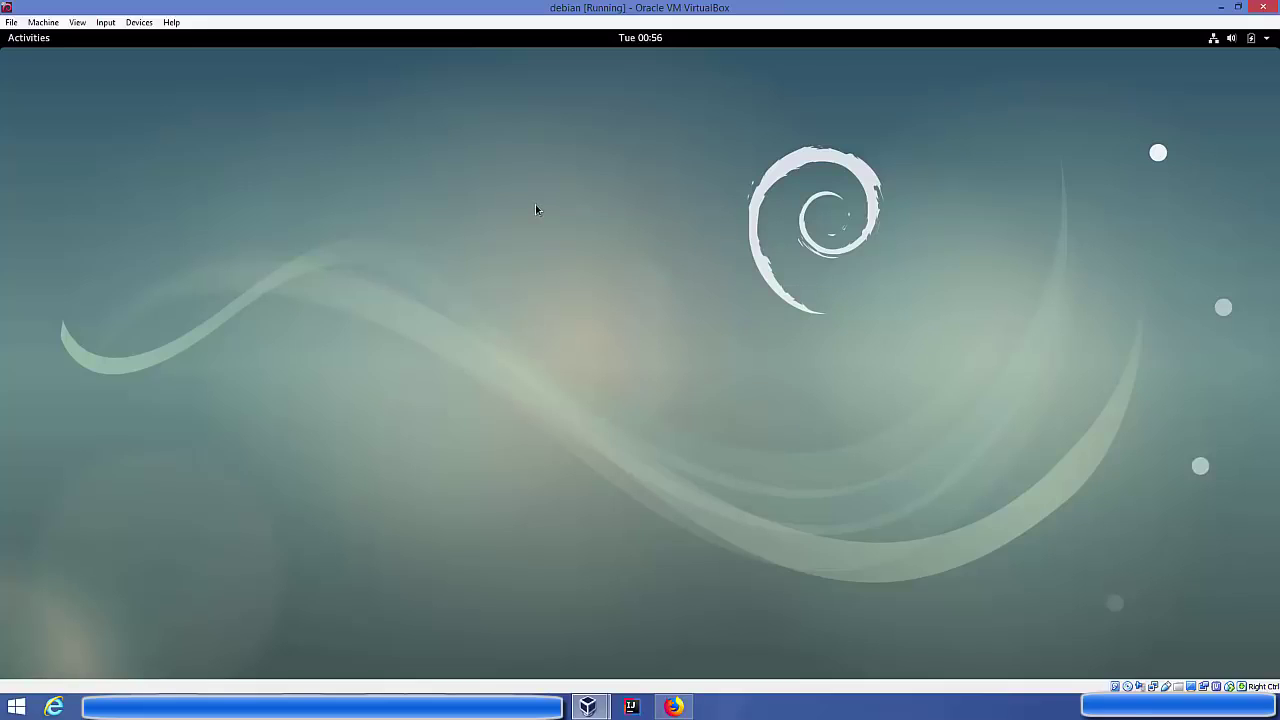
click(44, 44)
click(576, 79)
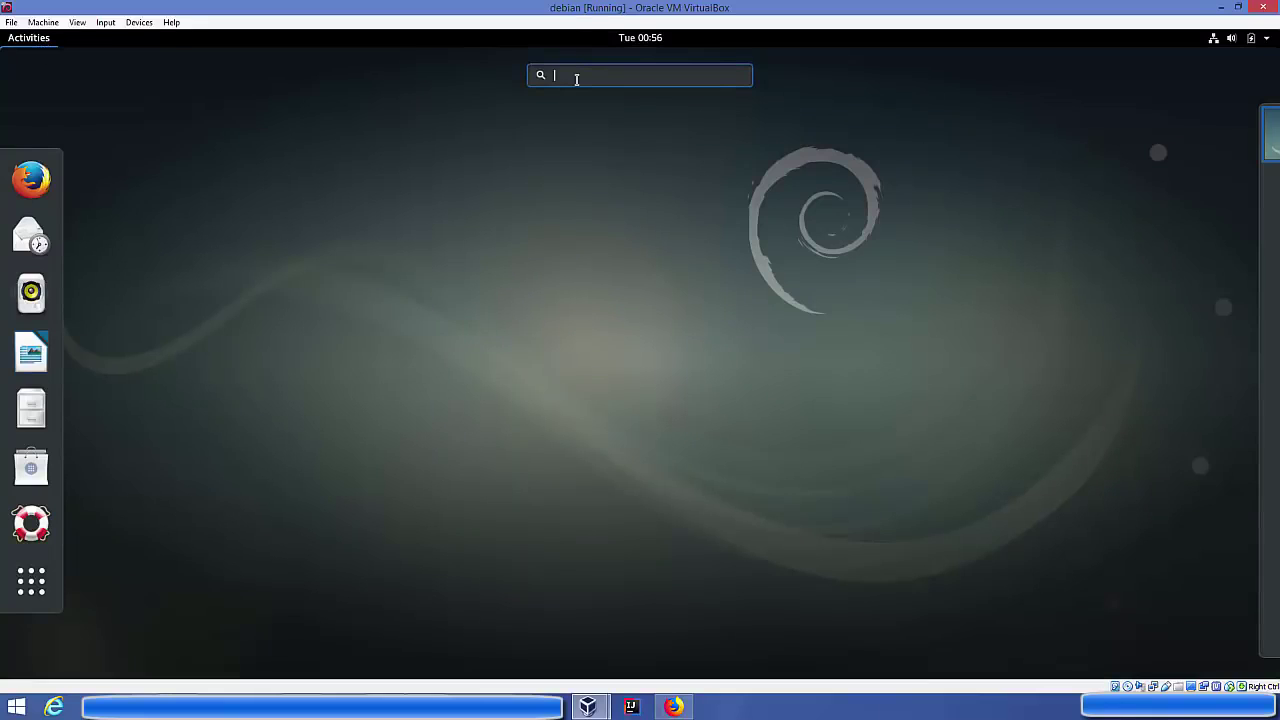
text(ter)
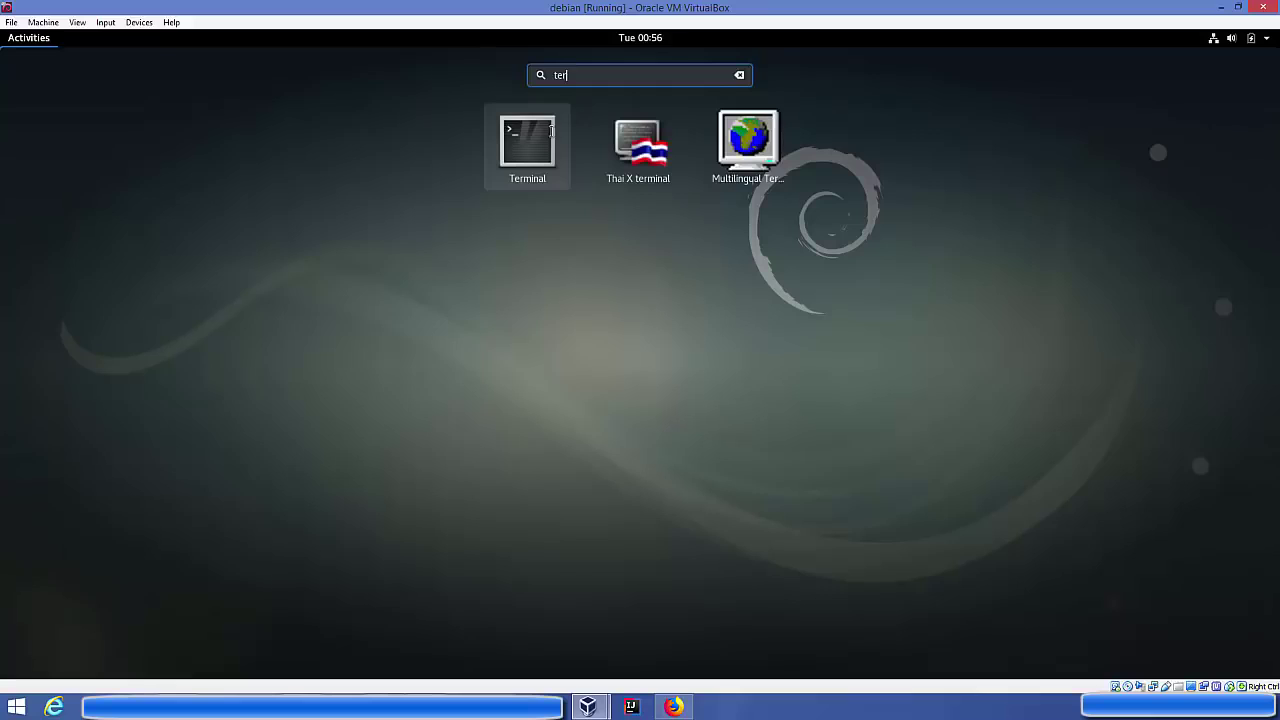
click(539, 146)
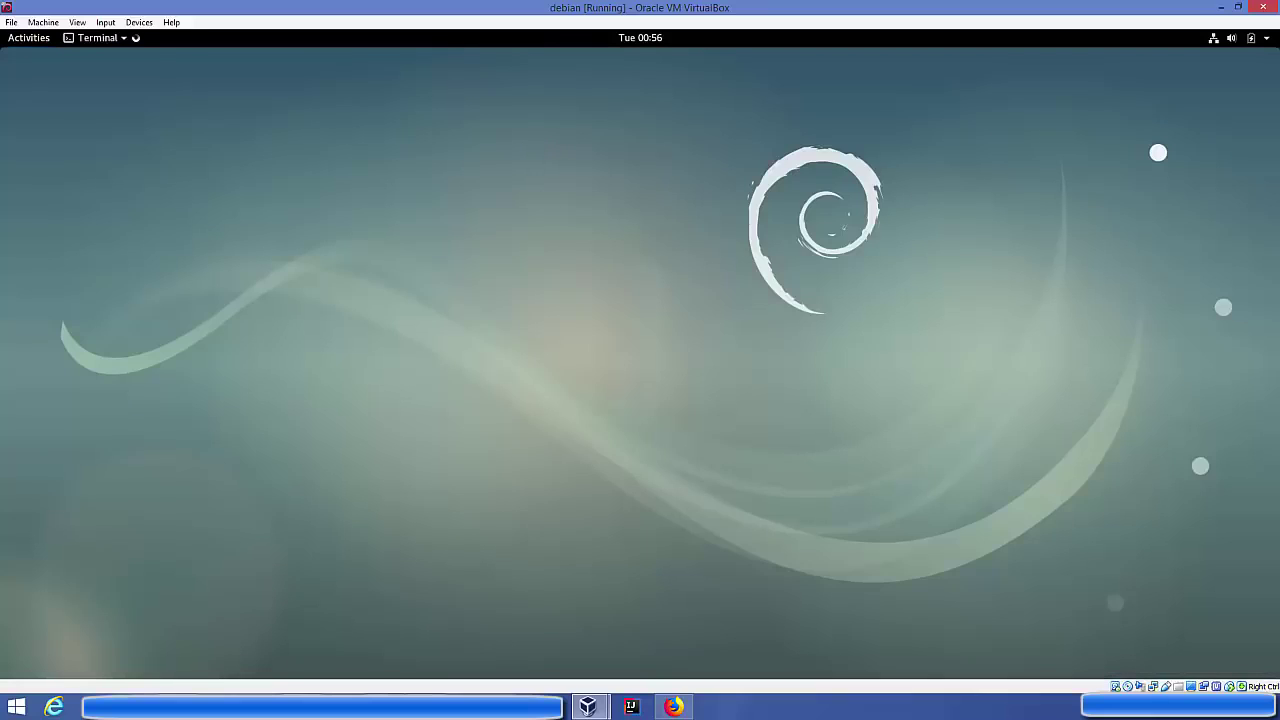
click(674, 707)
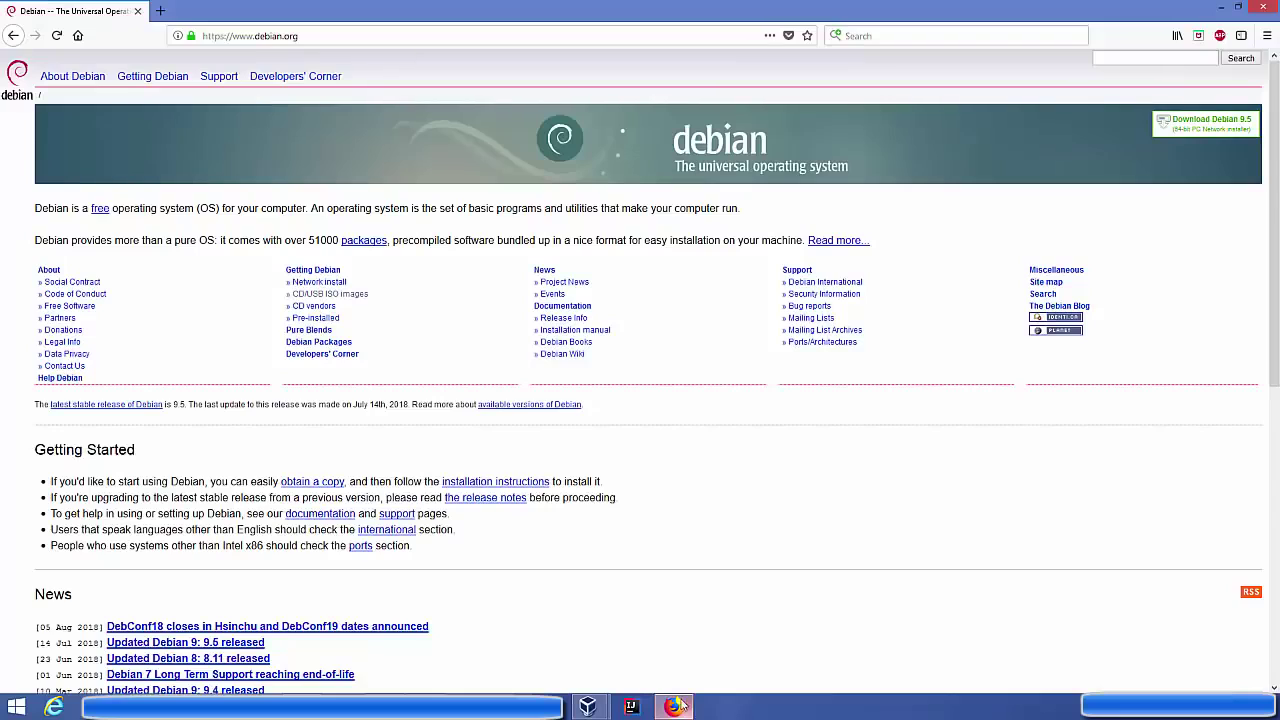
click(323, 36)
key(ctrl+c)
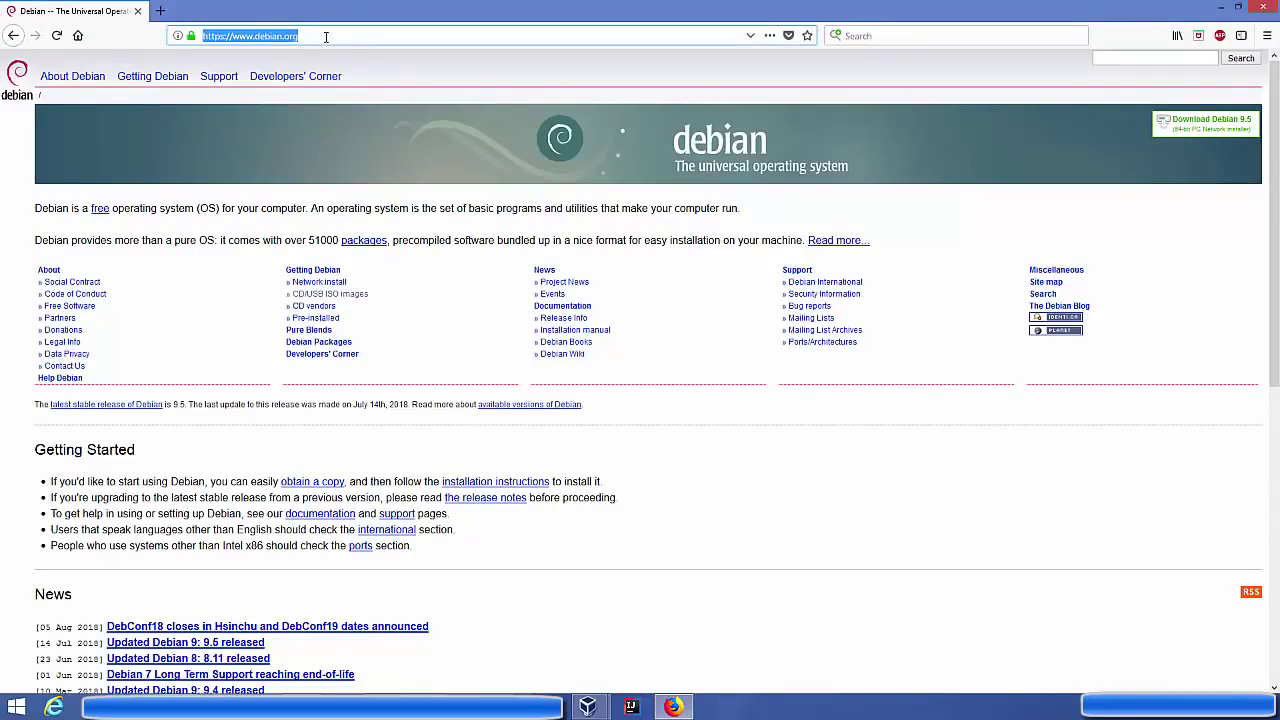
click(1221, 7)
right_click(336, 233)
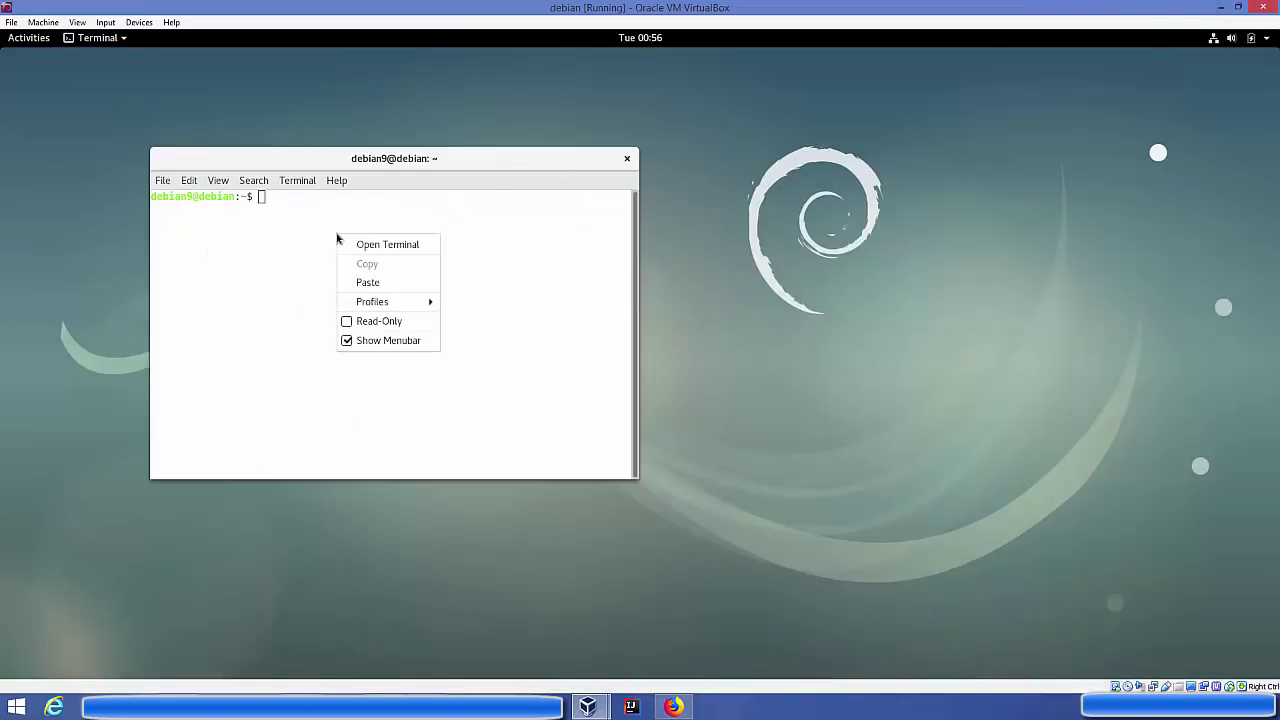
click(366, 283)
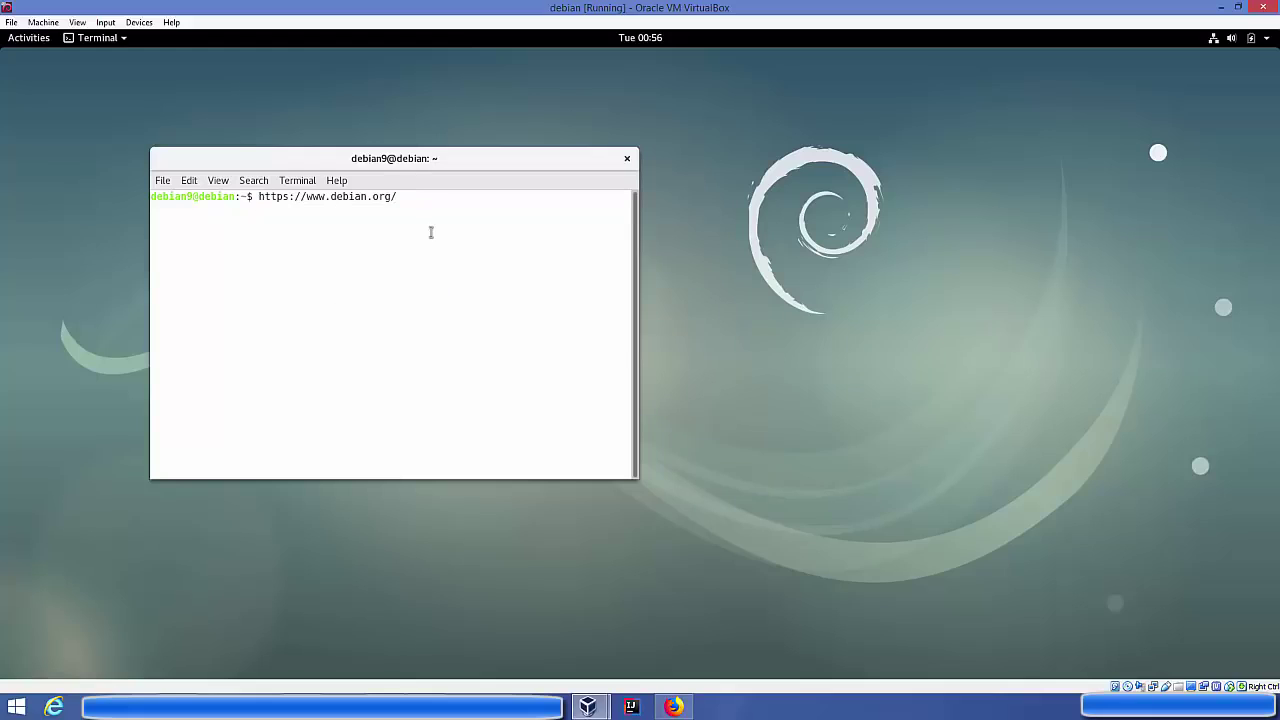
click(718, 707)
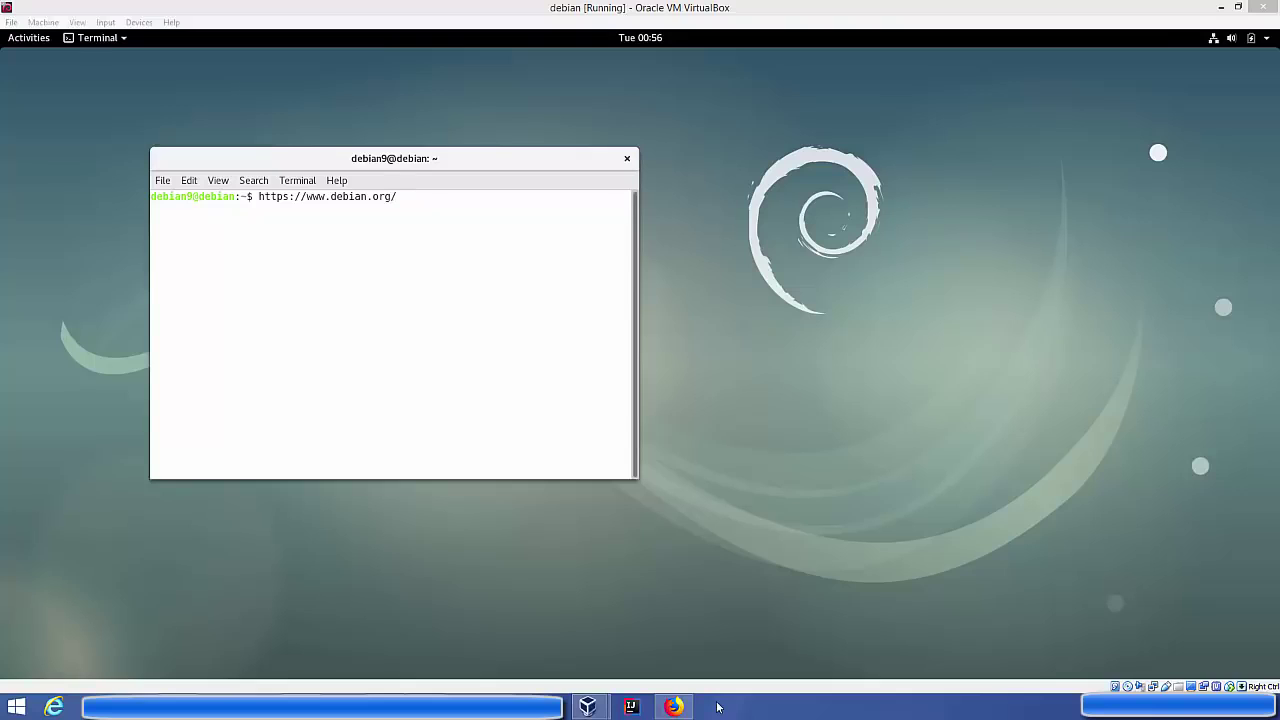